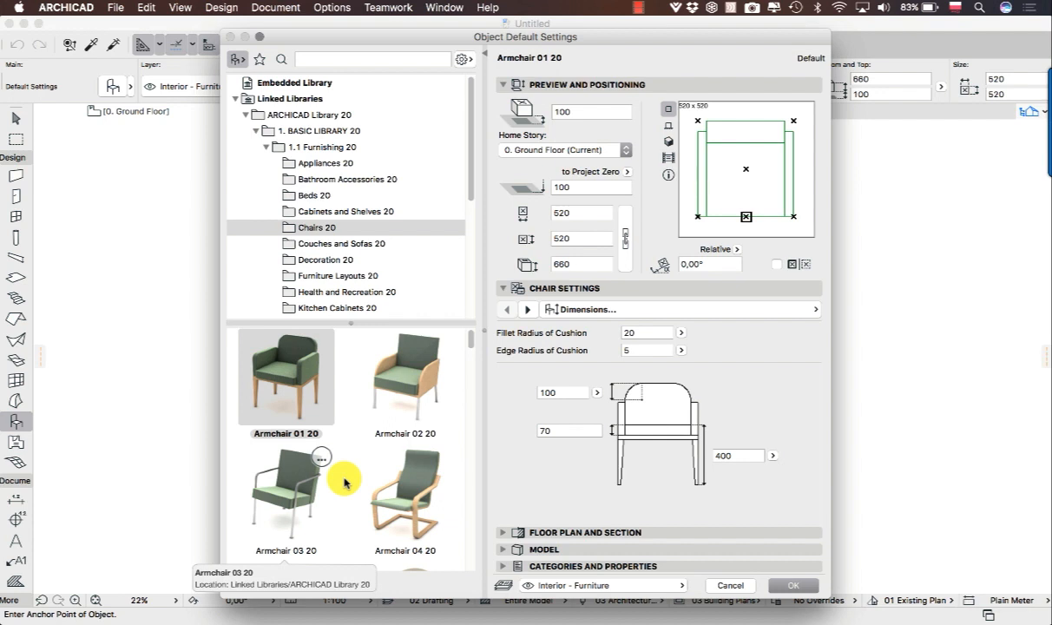
Step: Close the armchair settings and examine the window types in the Window tool's library folders, from Basic Windows 20 to Sliding Windows 20
click(737, 585)
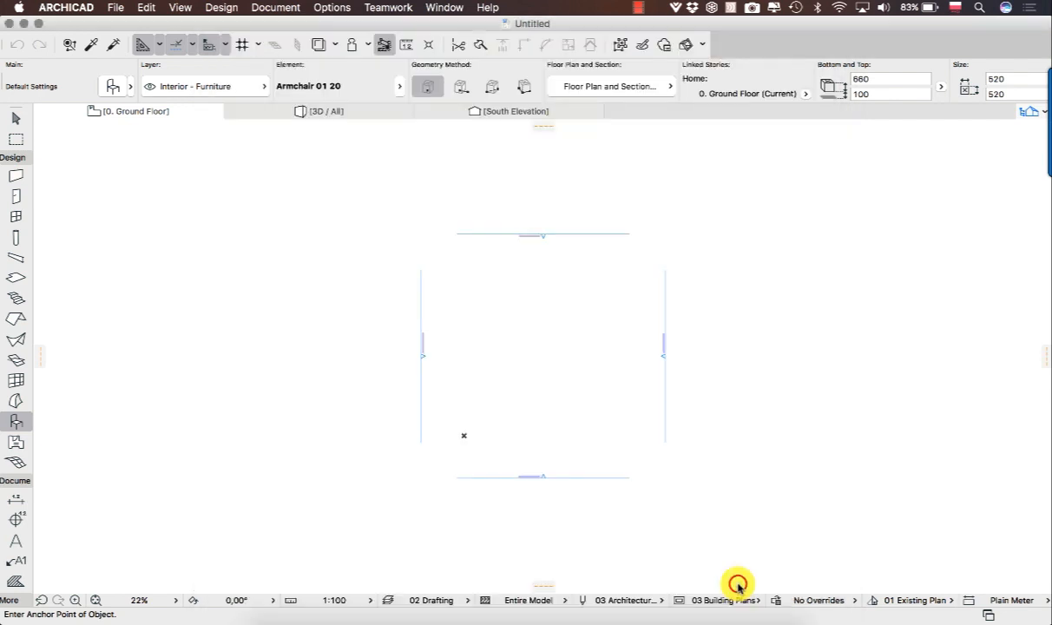
click(14, 220)
click(17, 196)
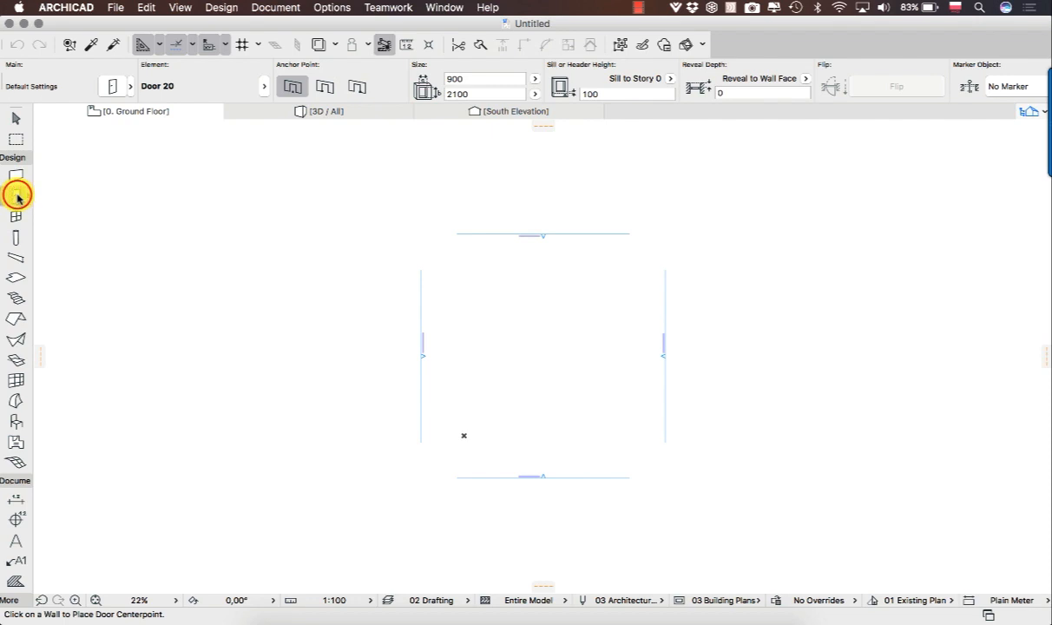
click(14, 220)
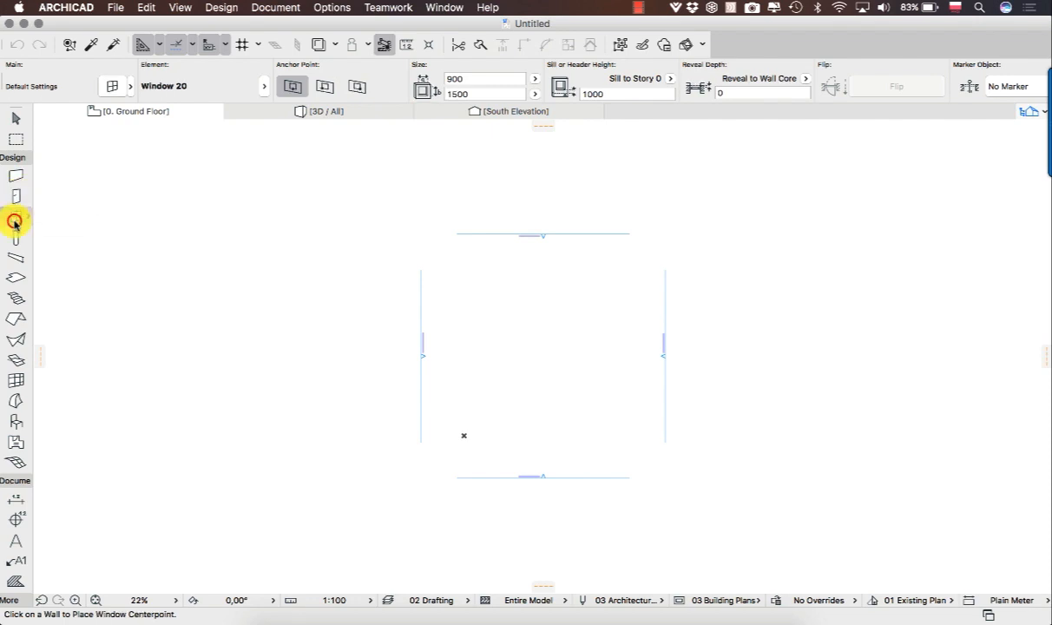
double_click(14, 221)
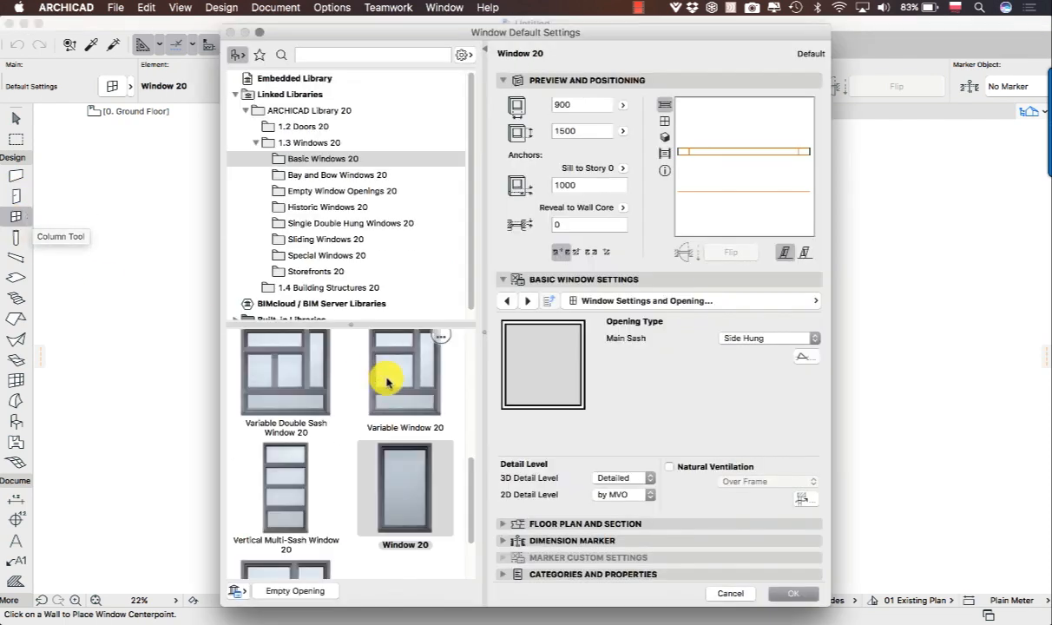
scroll(390, 447, down, 6)
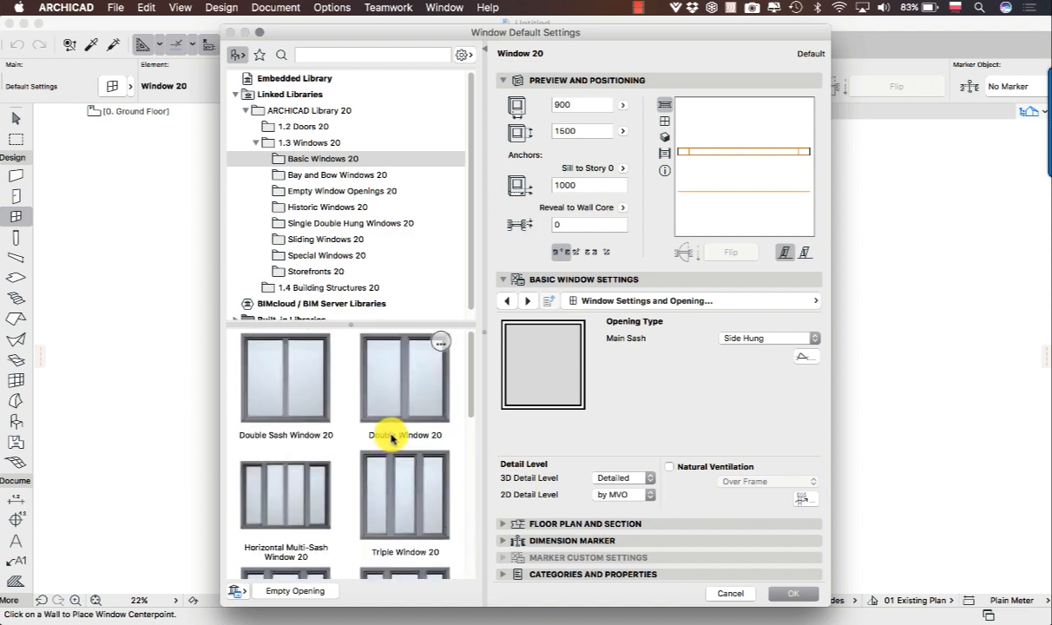
click(348, 177)
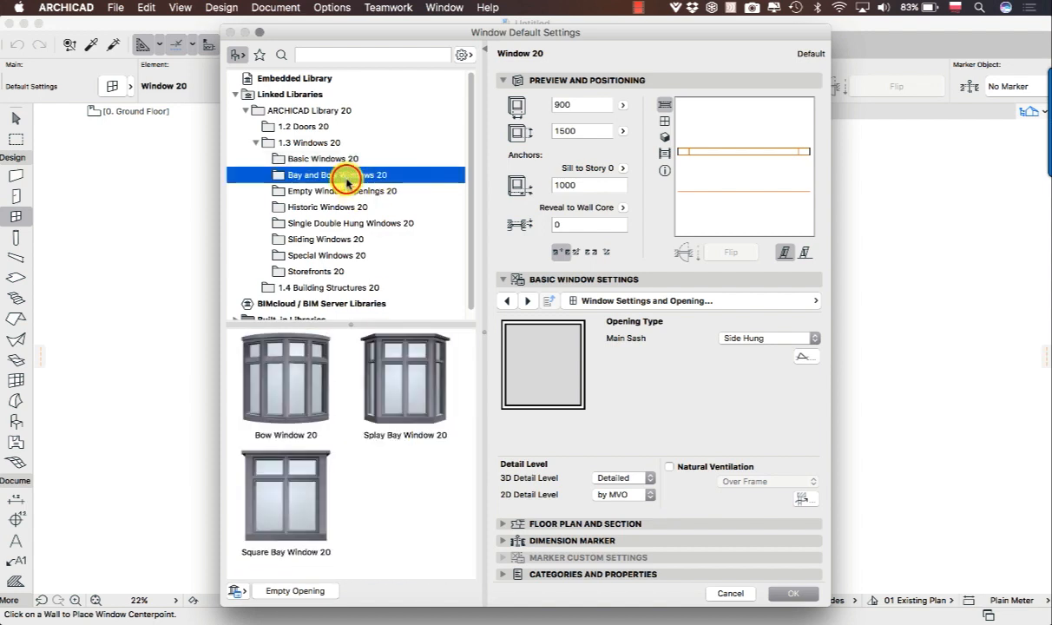
click(326, 160)
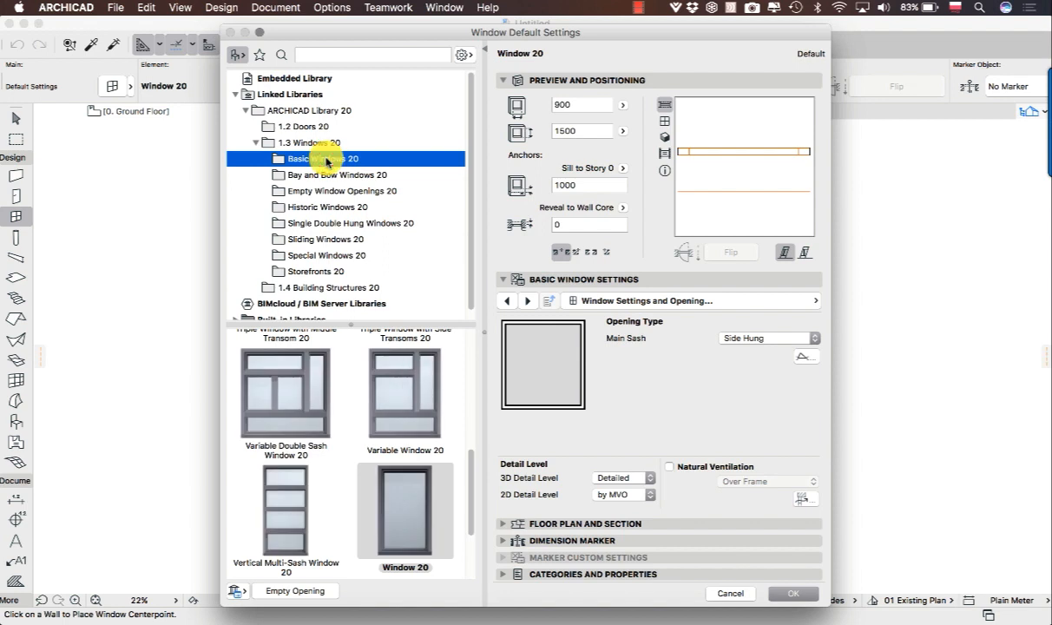
click(325, 190)
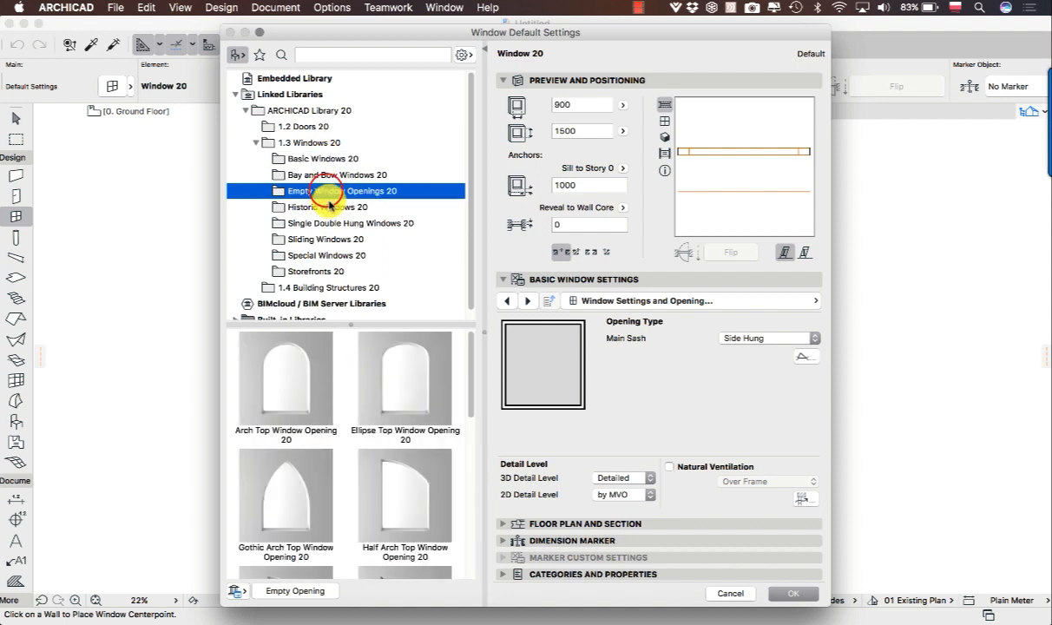
click(329, 207)
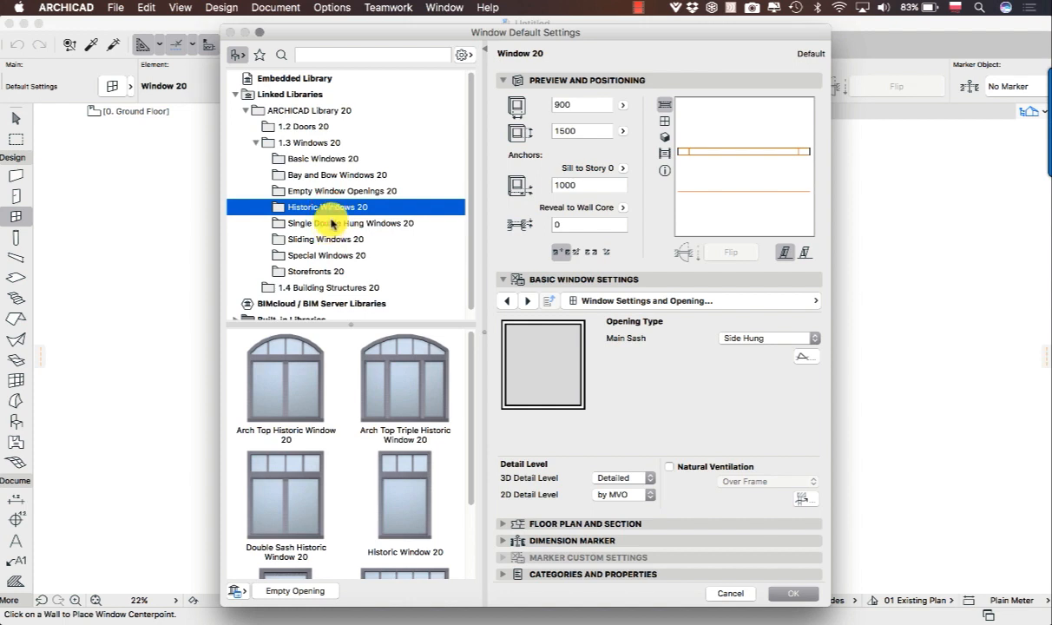
click(330, 223)
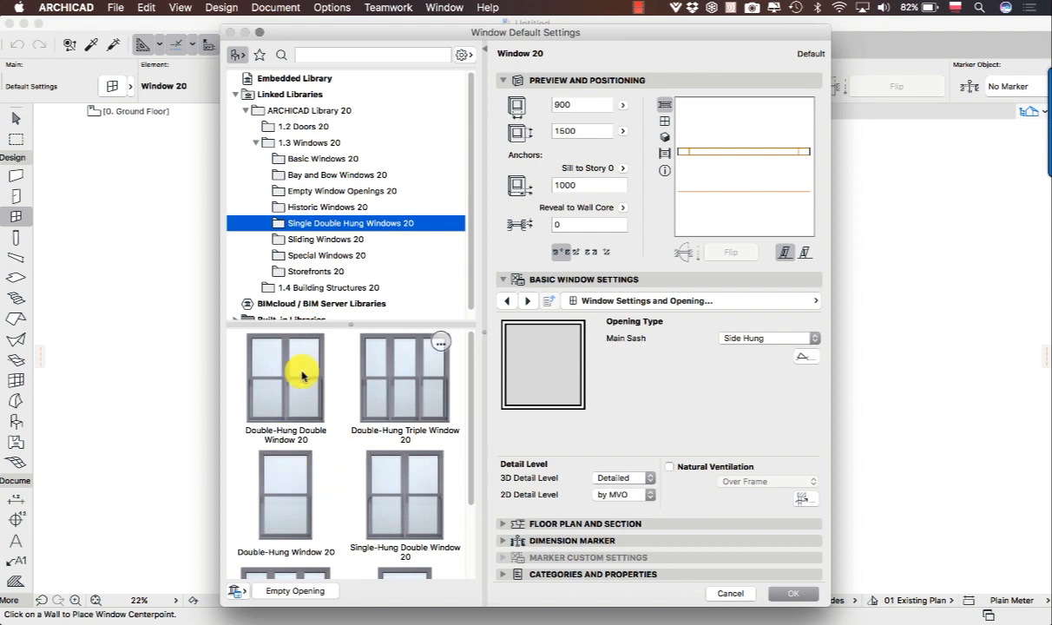
scroll(358, 438, down, 3)
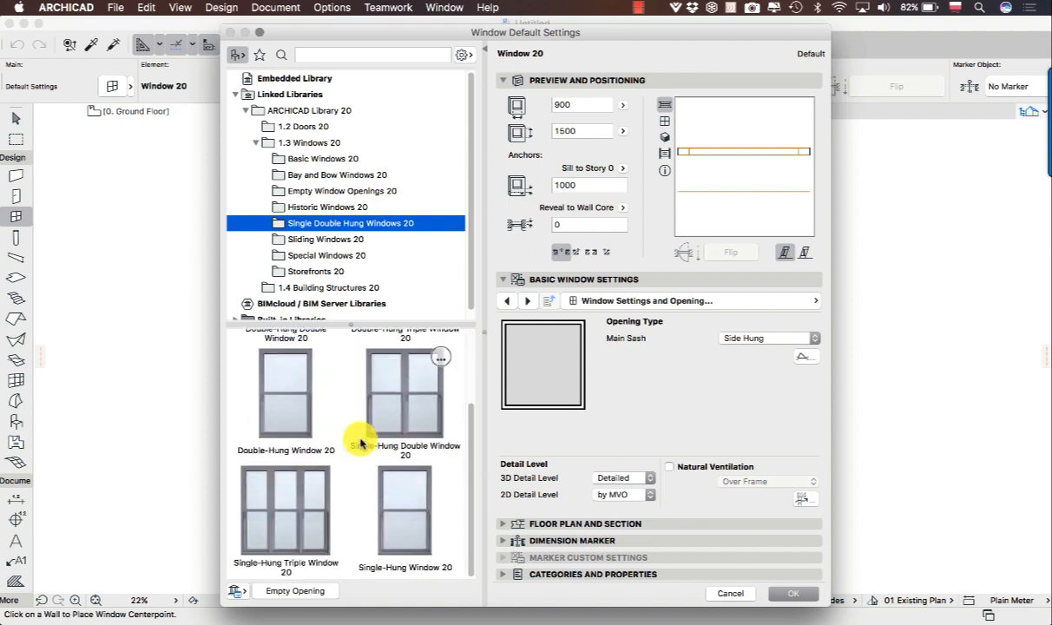
click(317, 237)
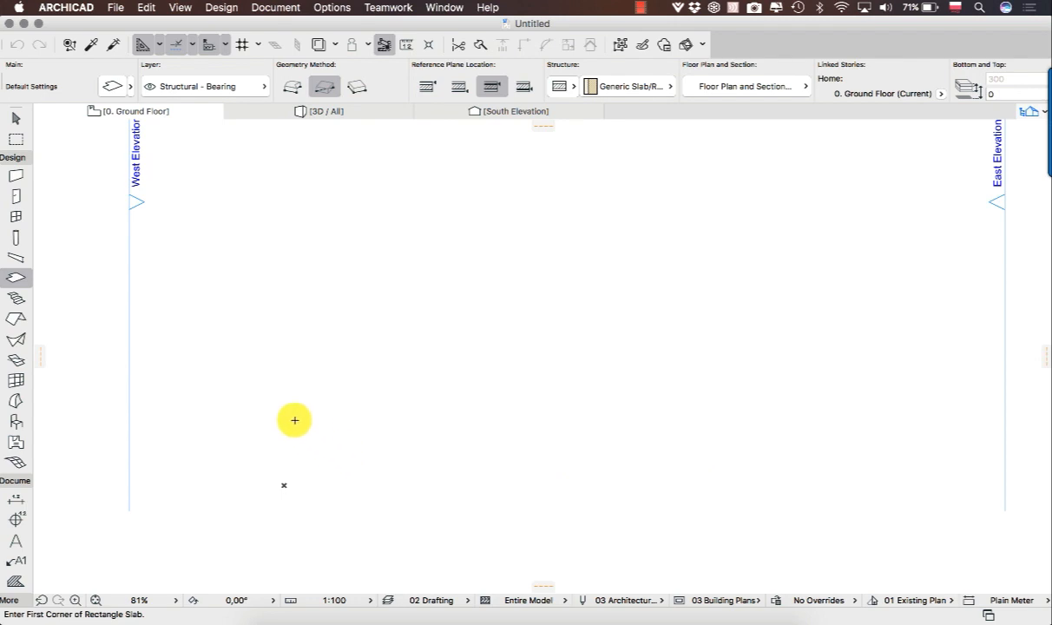
click(16, 176)
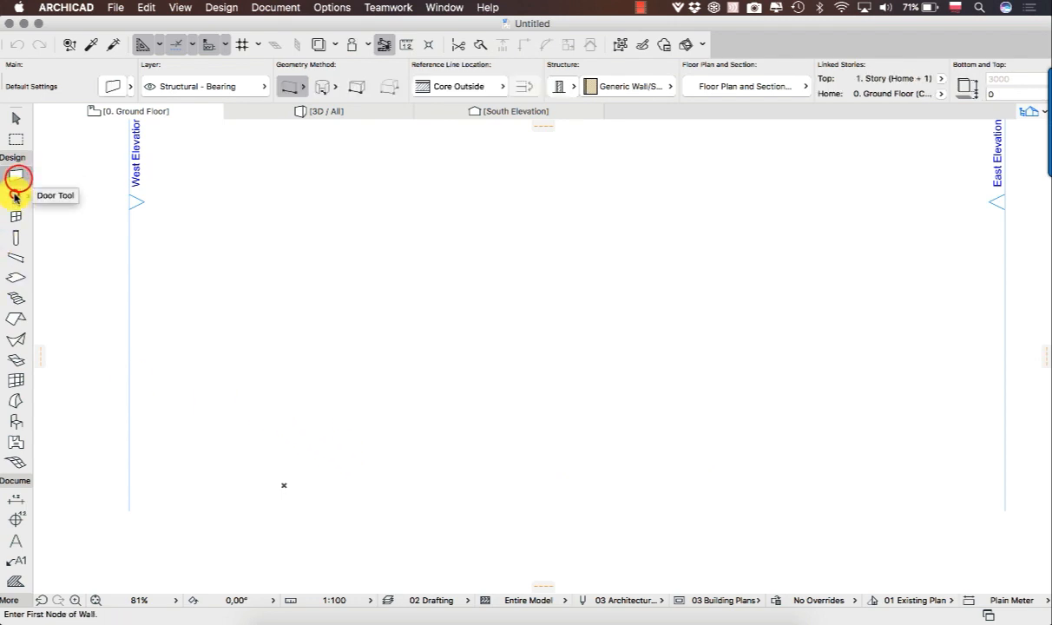
click(15, 196)
click(15, 278)
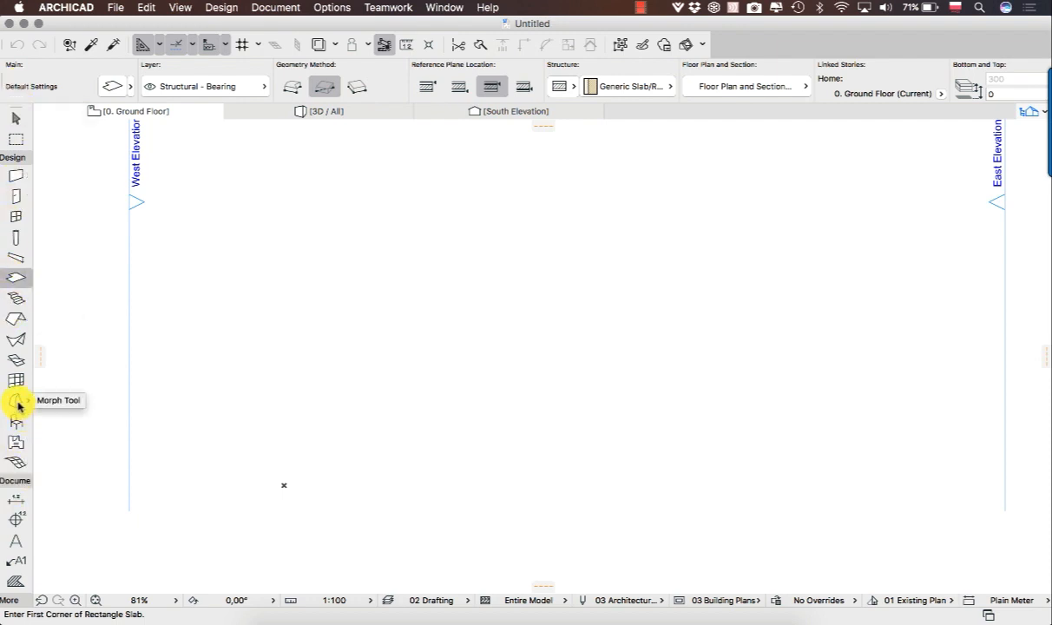
click(15, 177)
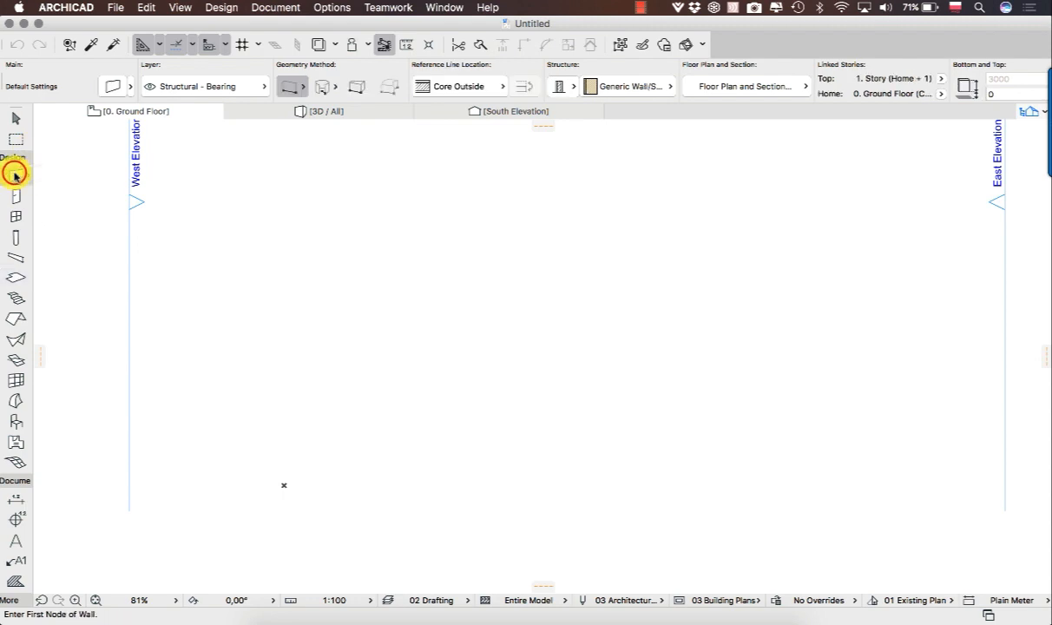
click(13, 257)
click(15, 236)
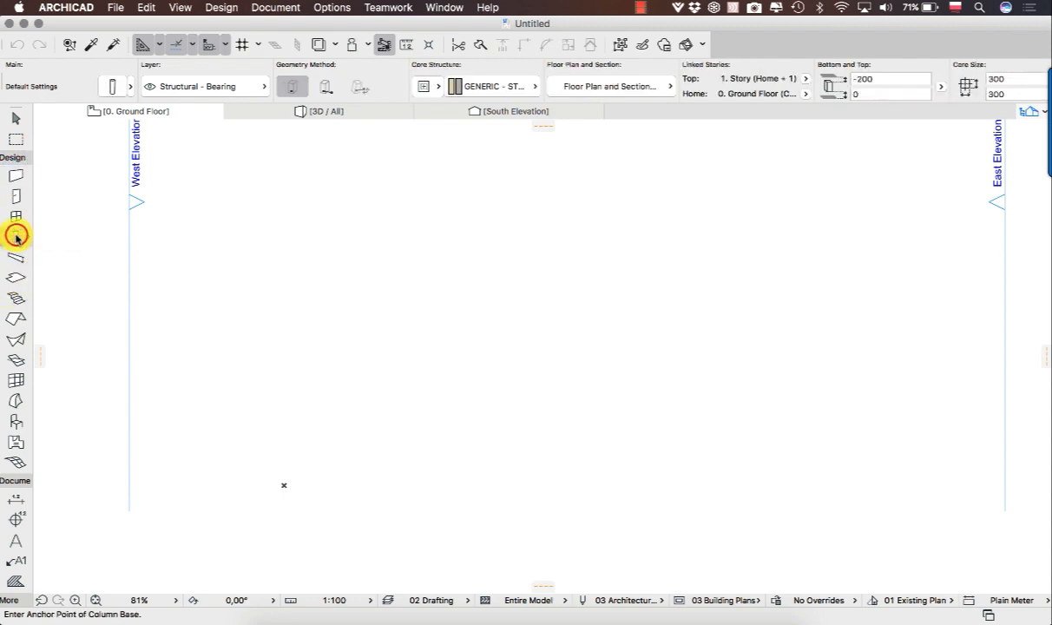
click(15, 277)
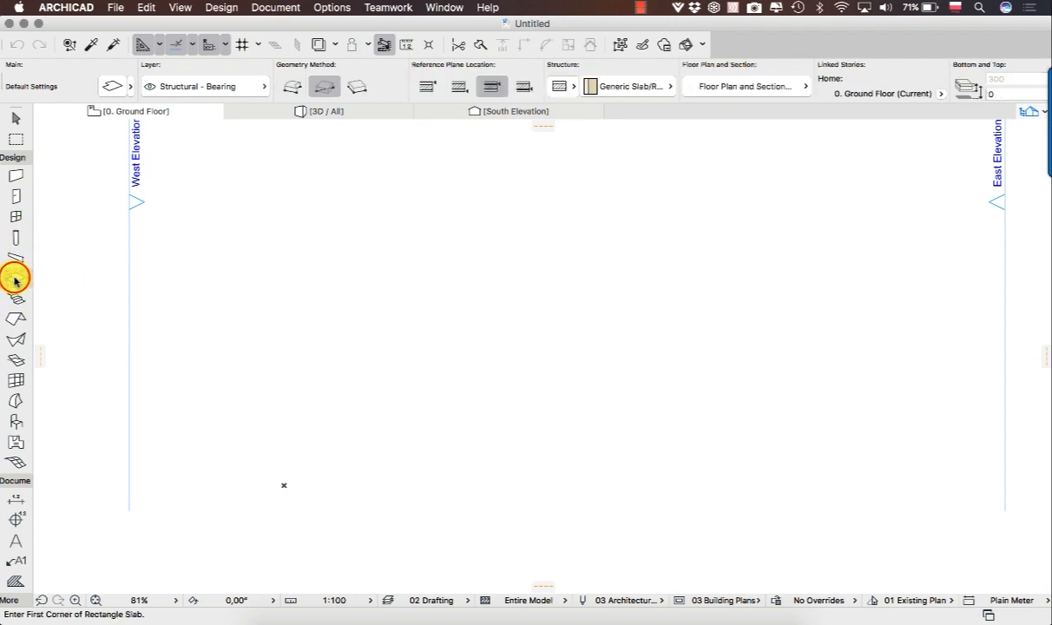
click(16, 401)
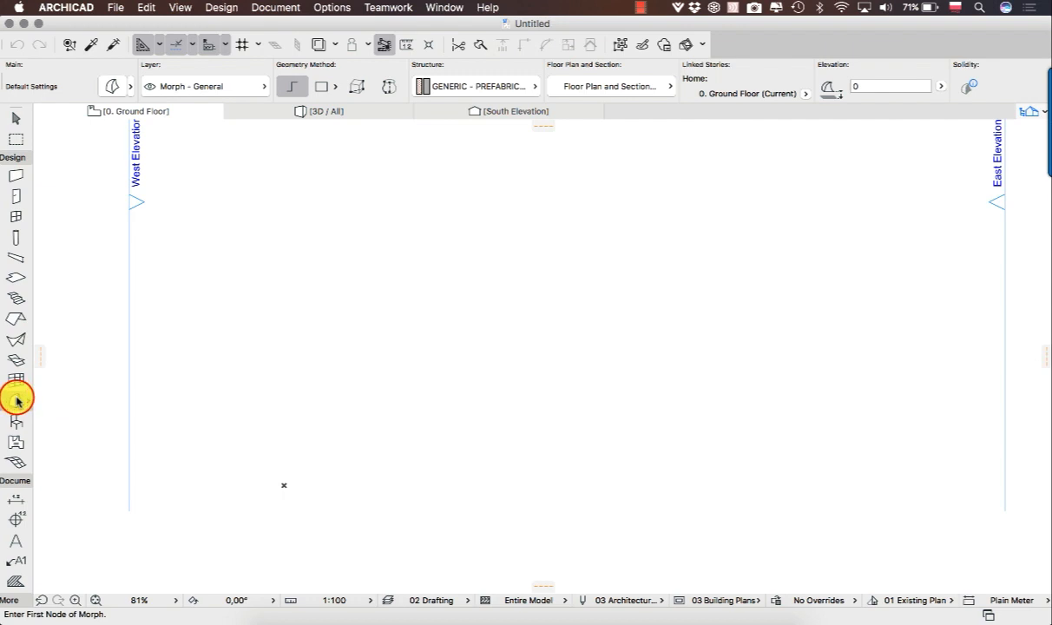
Step: Change the Slab tool's default structure to basic, using Concrete - Structural, and set the slab thickness to 50
click(13, 276)
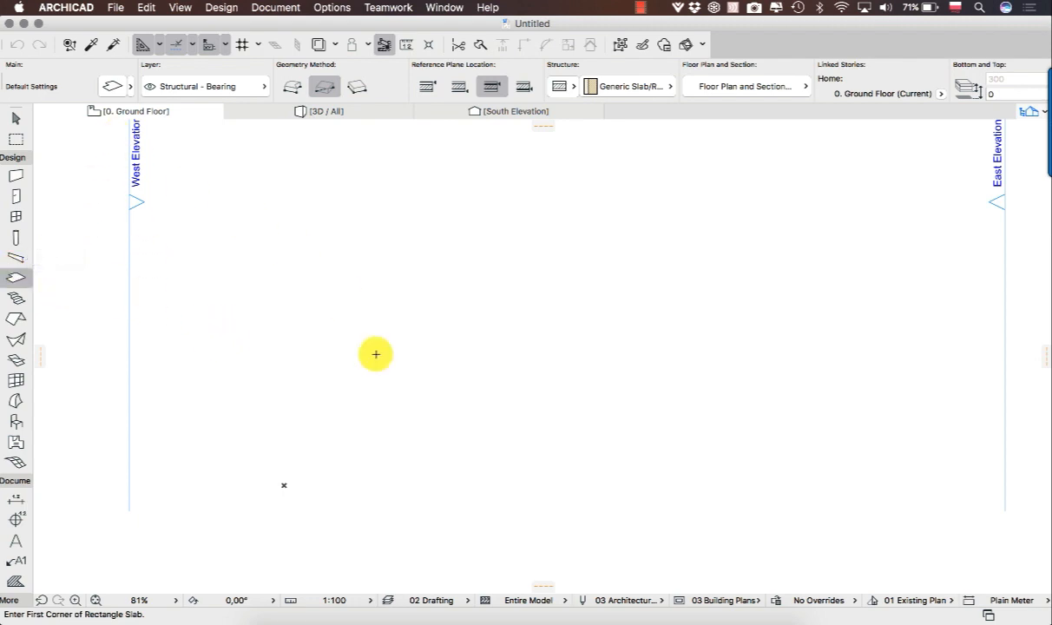
click(106, 86)
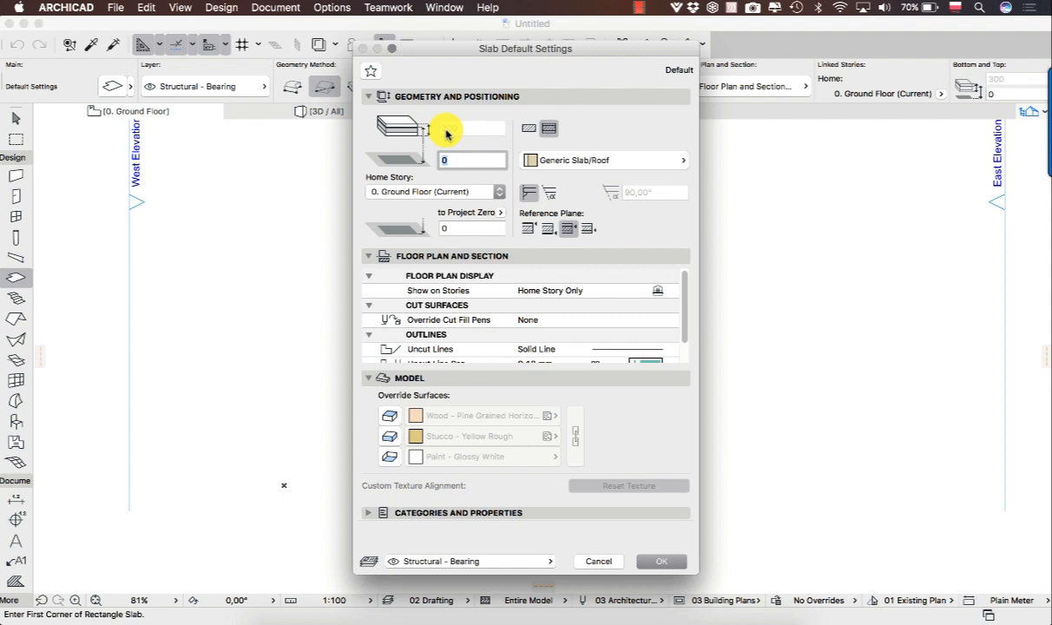
click(530, 128)
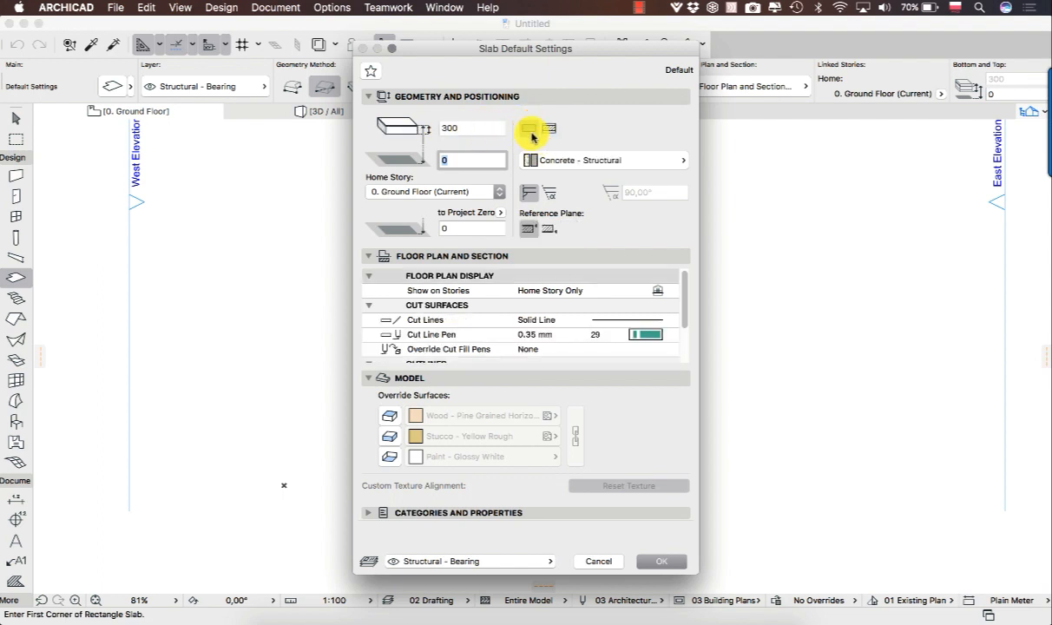
click(469, 128)
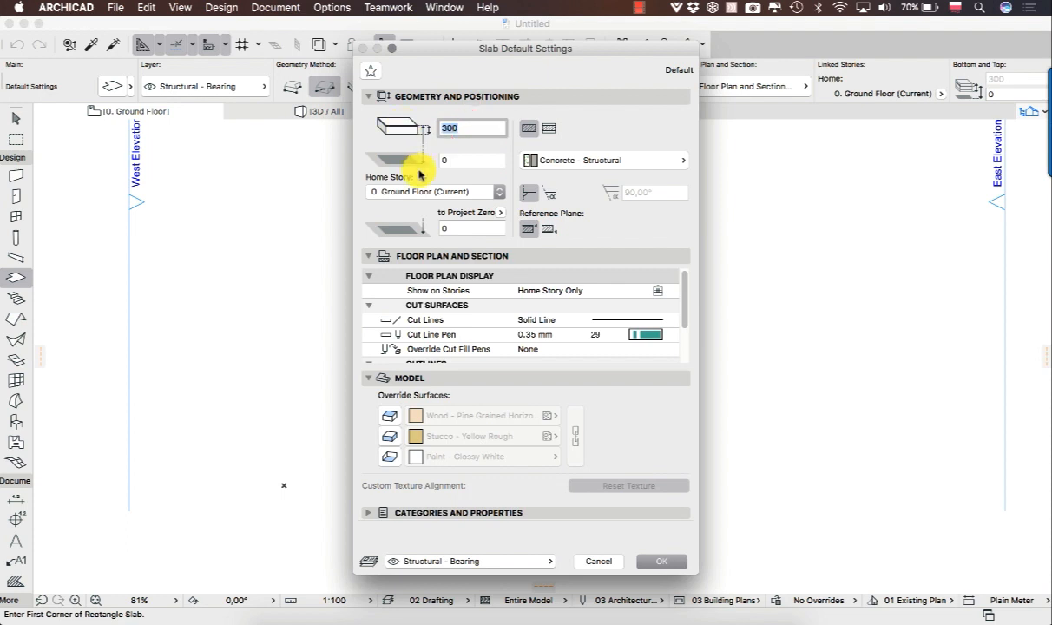
text(50)
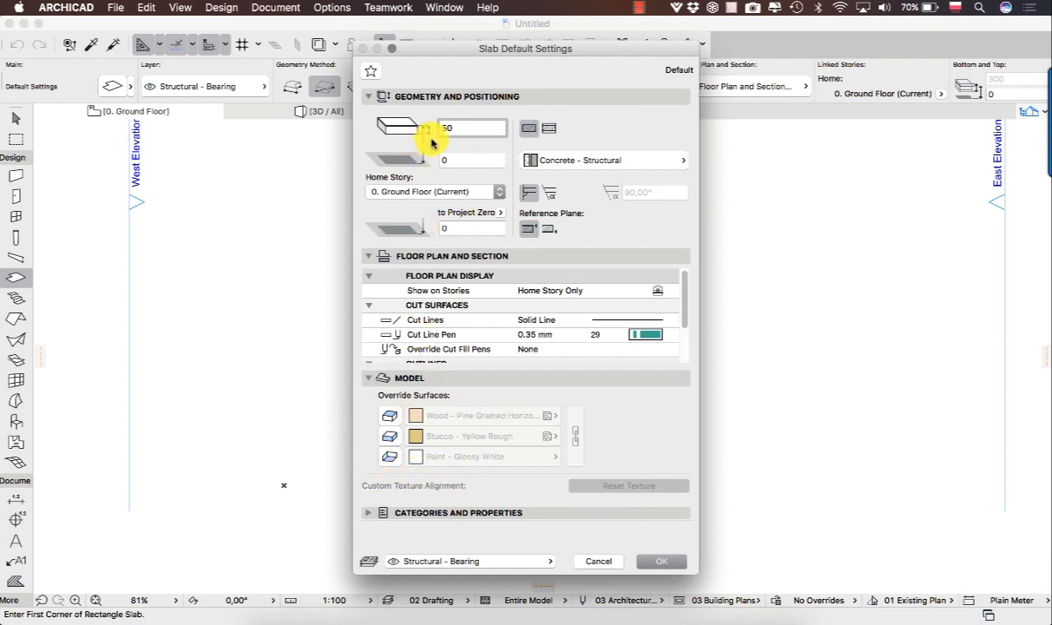
Step: Enable the slab's top, edge and bottom surface overrides and link all three to Paint - Cadmium Yellow
click(469, 95)
click(447, 111)
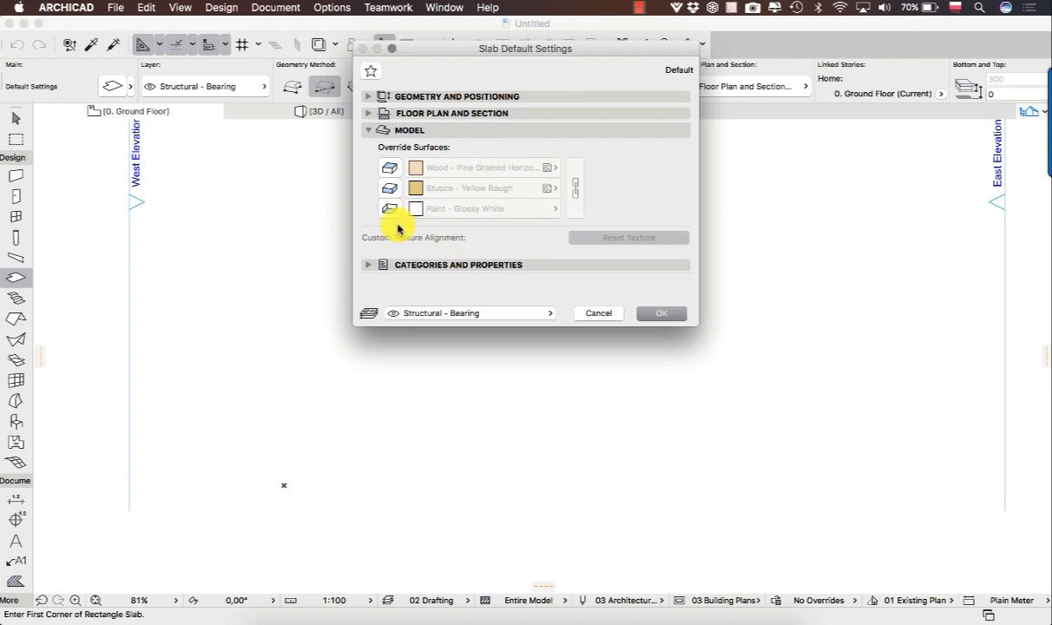
click(388, 166)
click(389, 188)
click(389, 208)
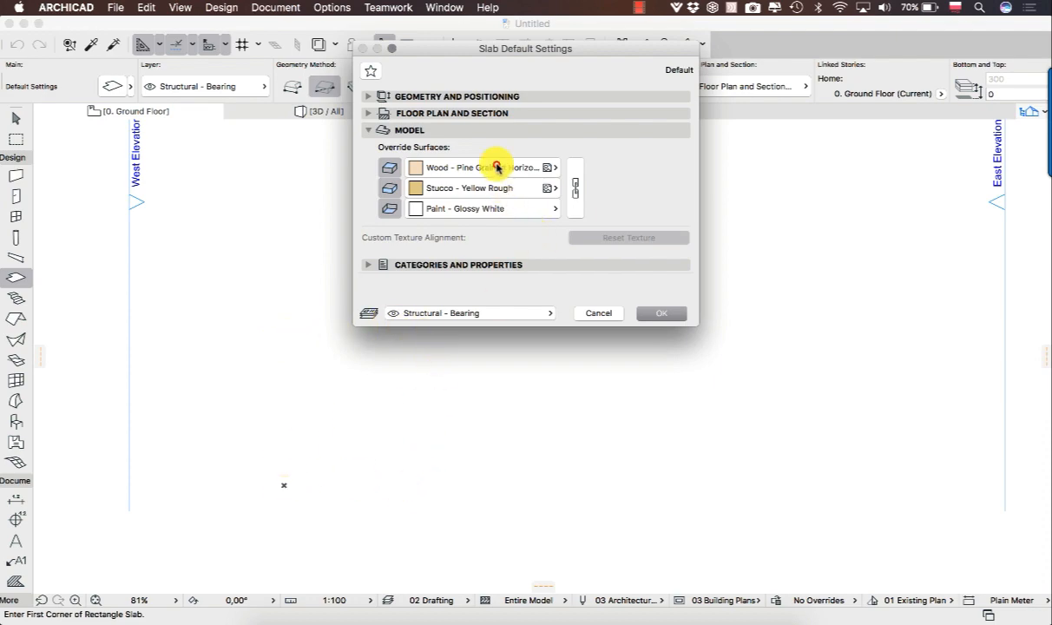
click(496, 167)
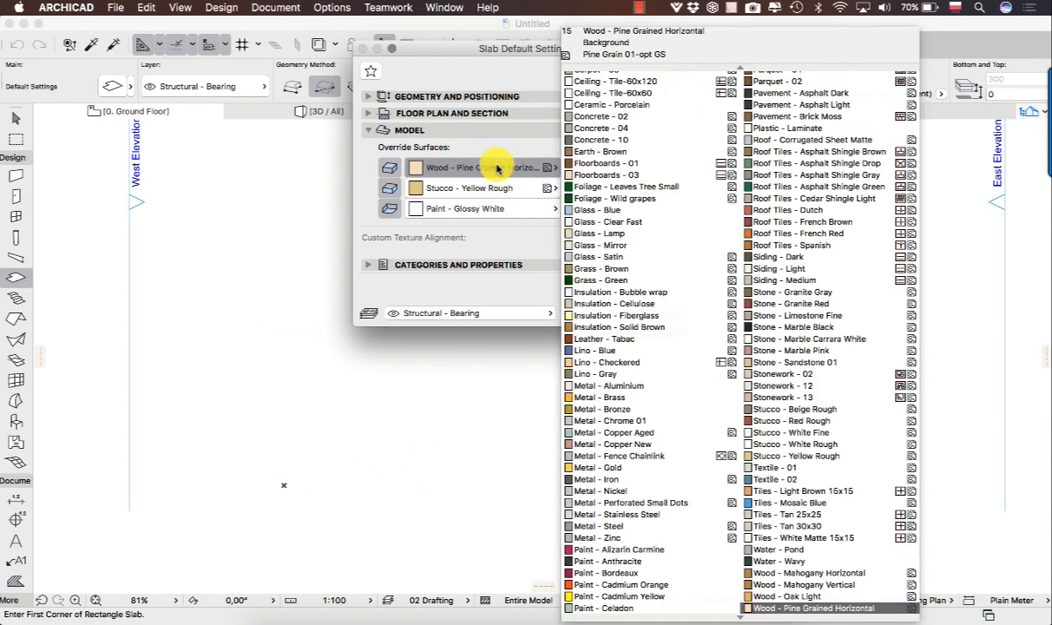
click(653, 598)
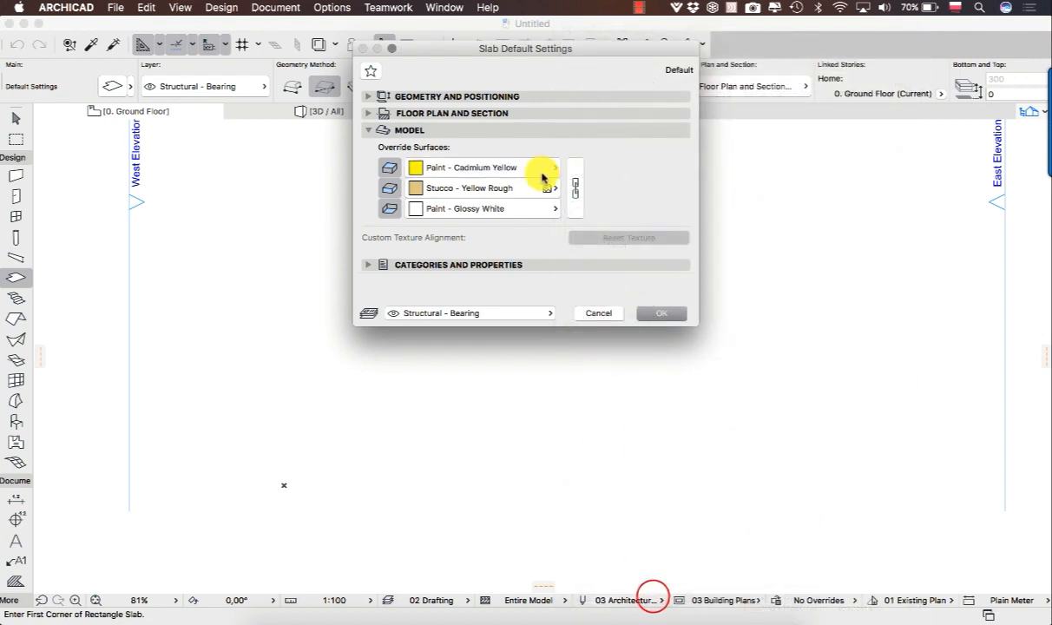
click(573, 187)
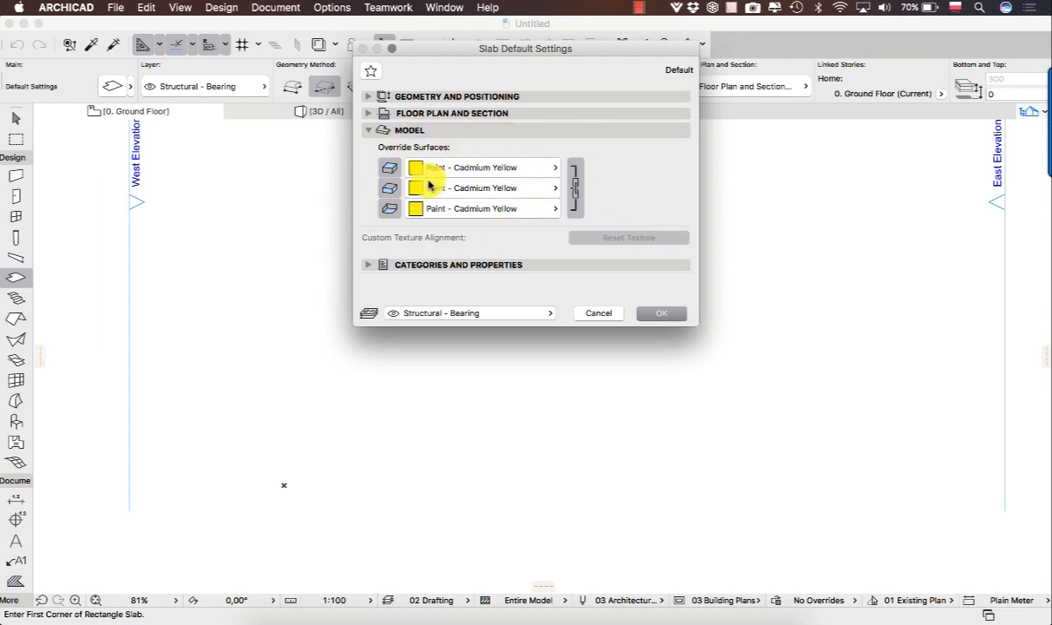
click(664, 314)
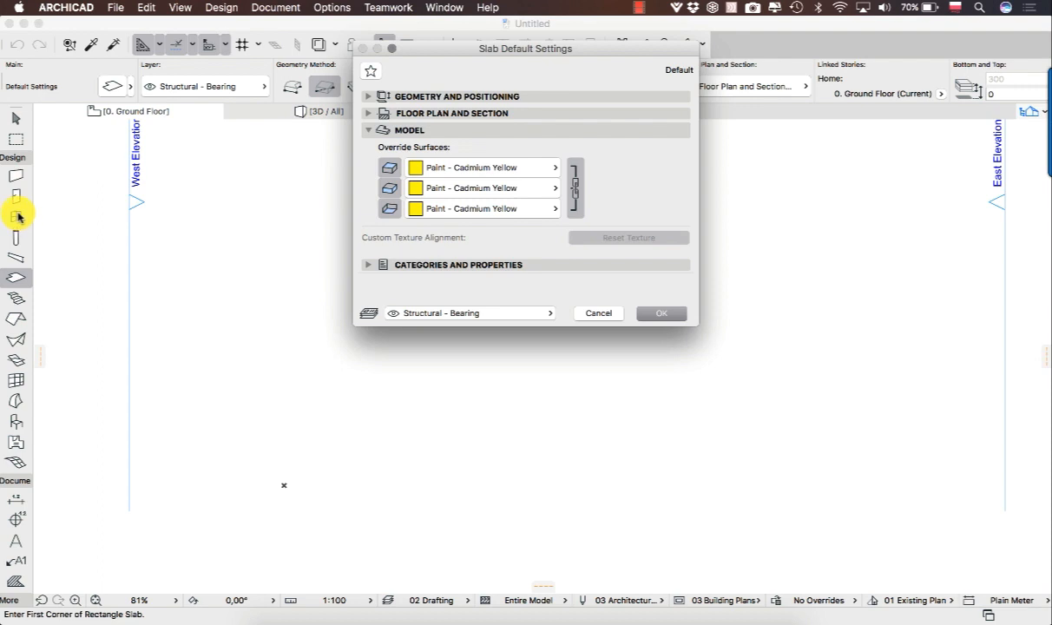
Step: Try switching the slab's edge and bottom overrides off and on, and unlinking and relinking the three override surfaces
click(579, 188)
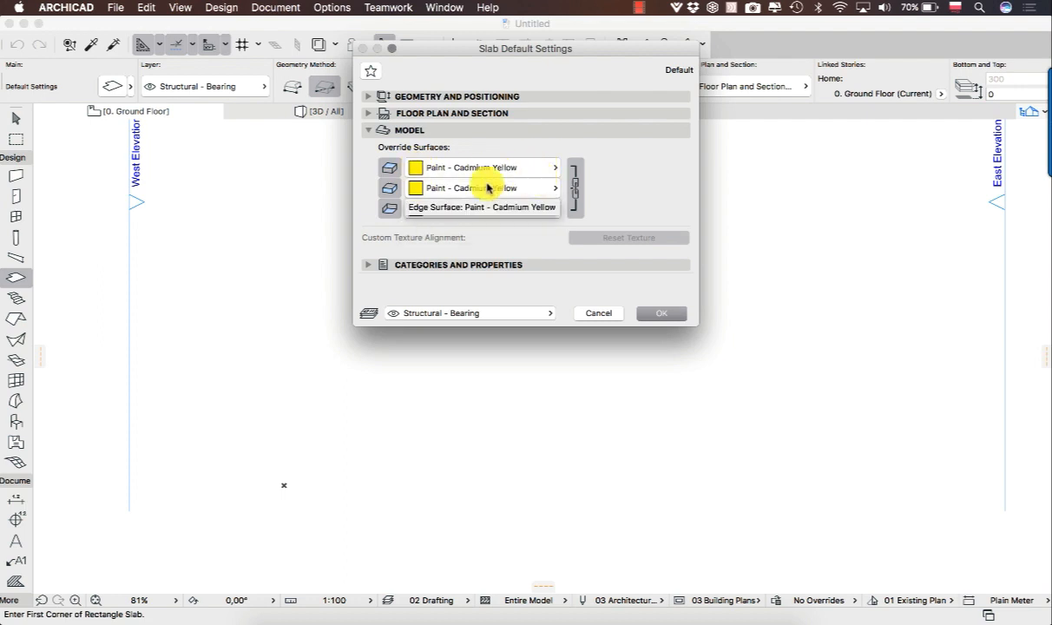
click(393, 186)
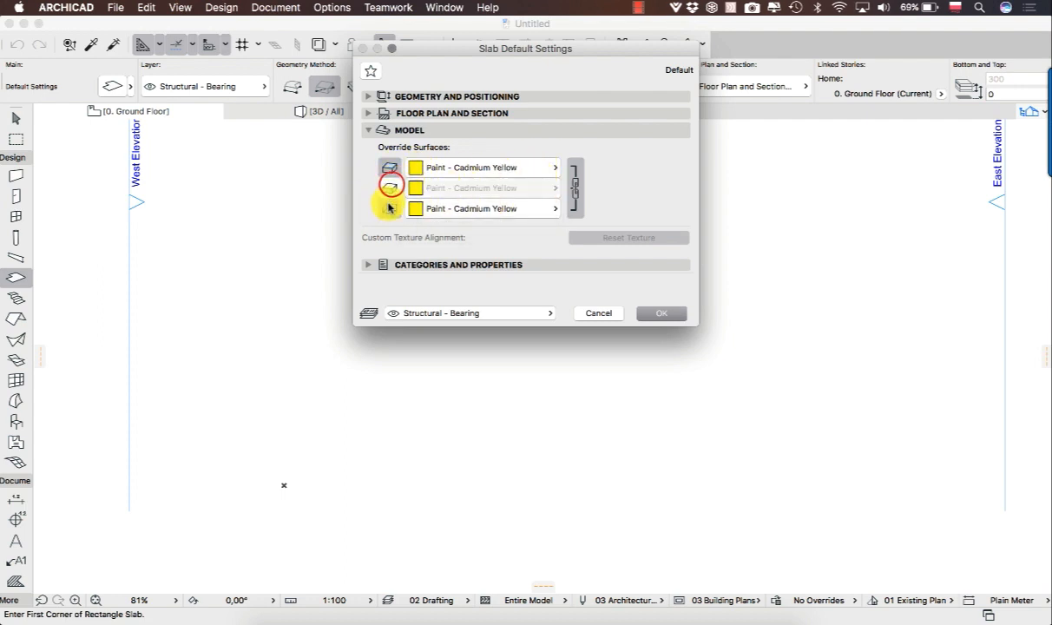
click(390, 206)
click(388, 188)
click(394, 205)
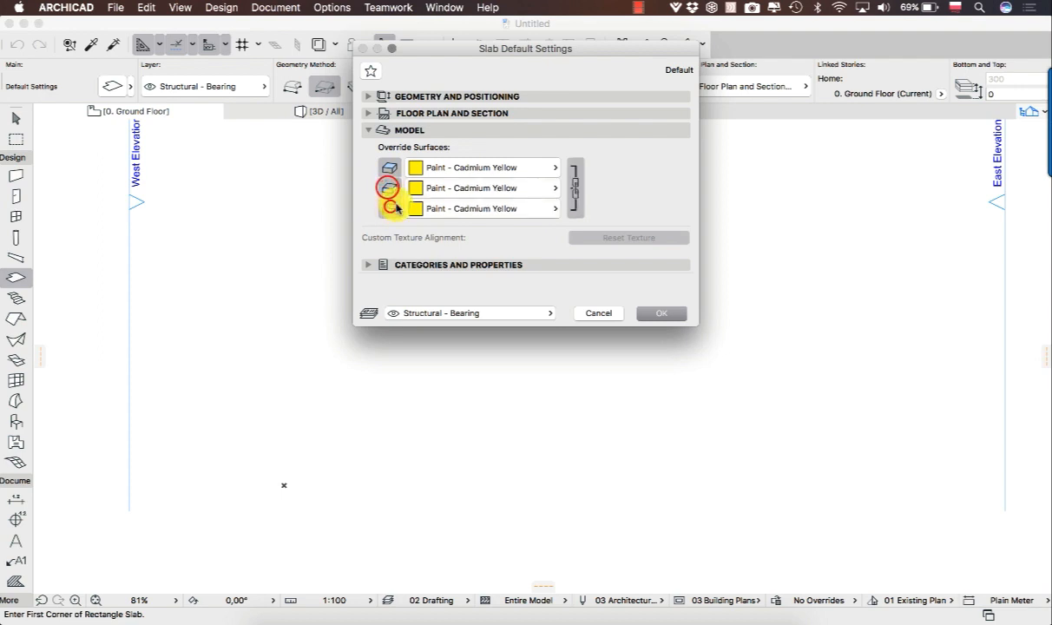
click(575, 187)
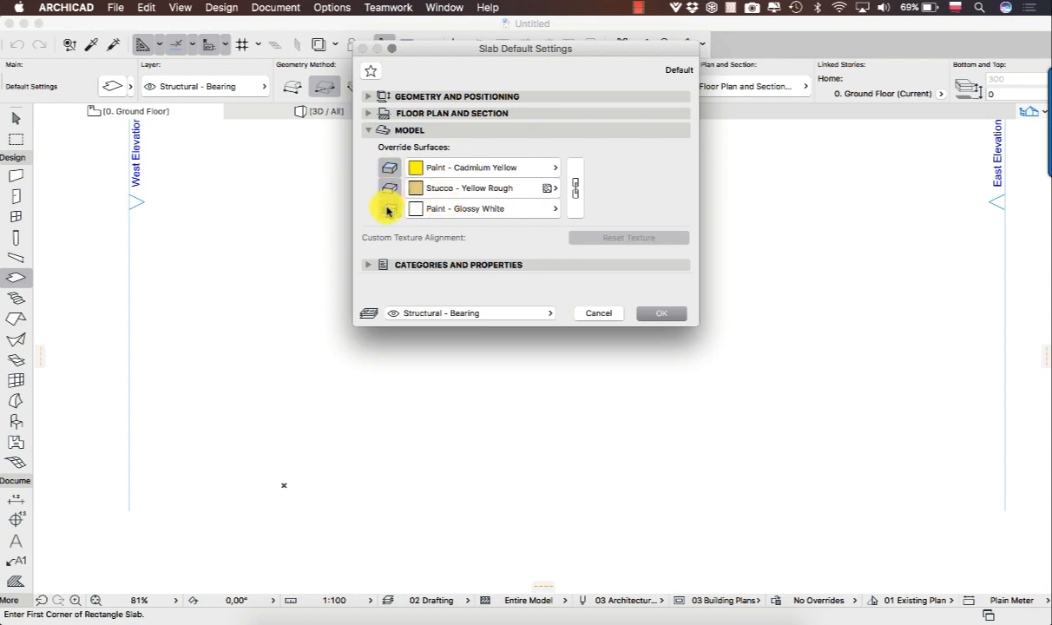
click(578, 180)
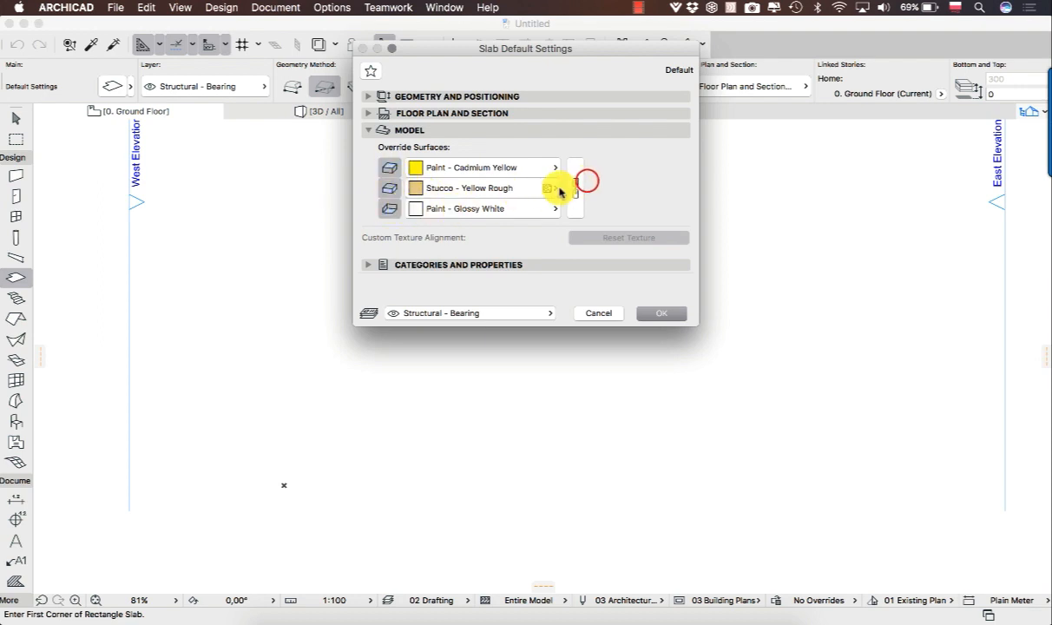
click(575, 181)
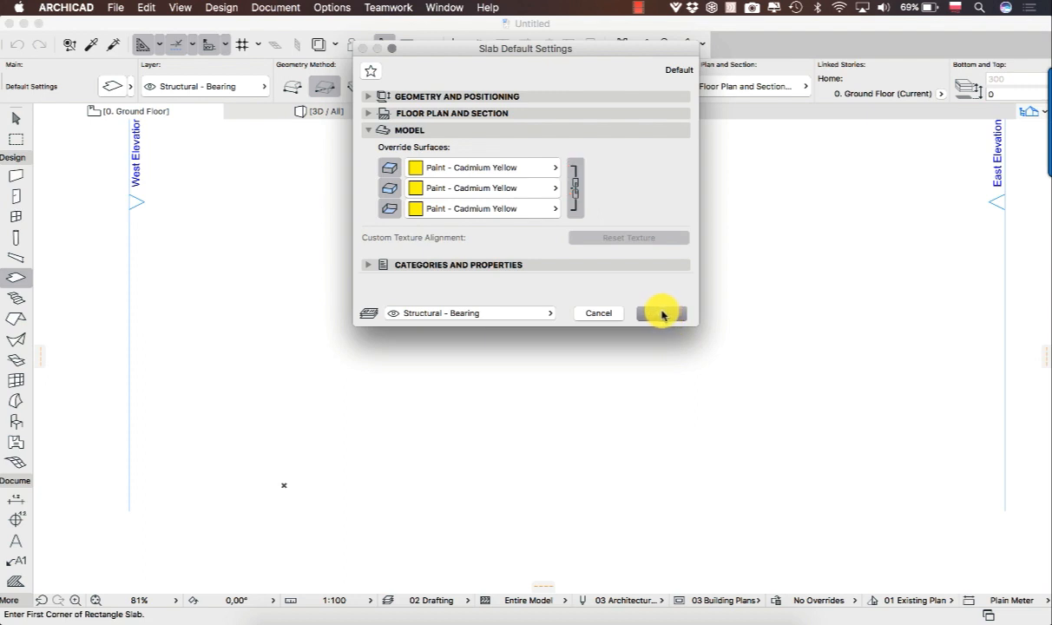
Step: Accept the slab default settings and draw the first three straight edges of a polygonal slab, in a zigzag from the marked point
click(657, 313)
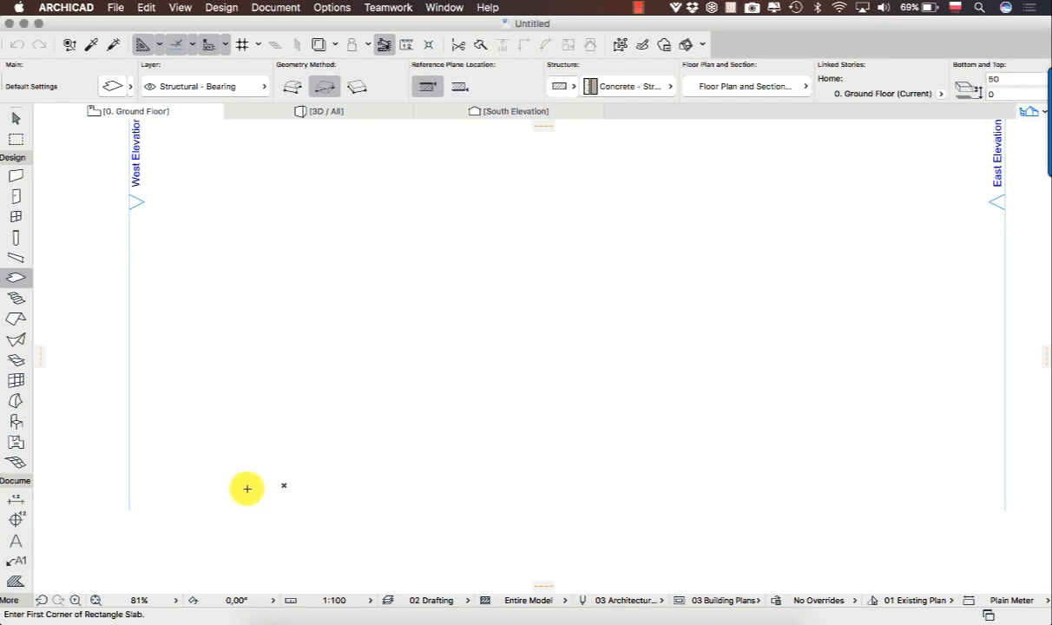
click(282, 485)
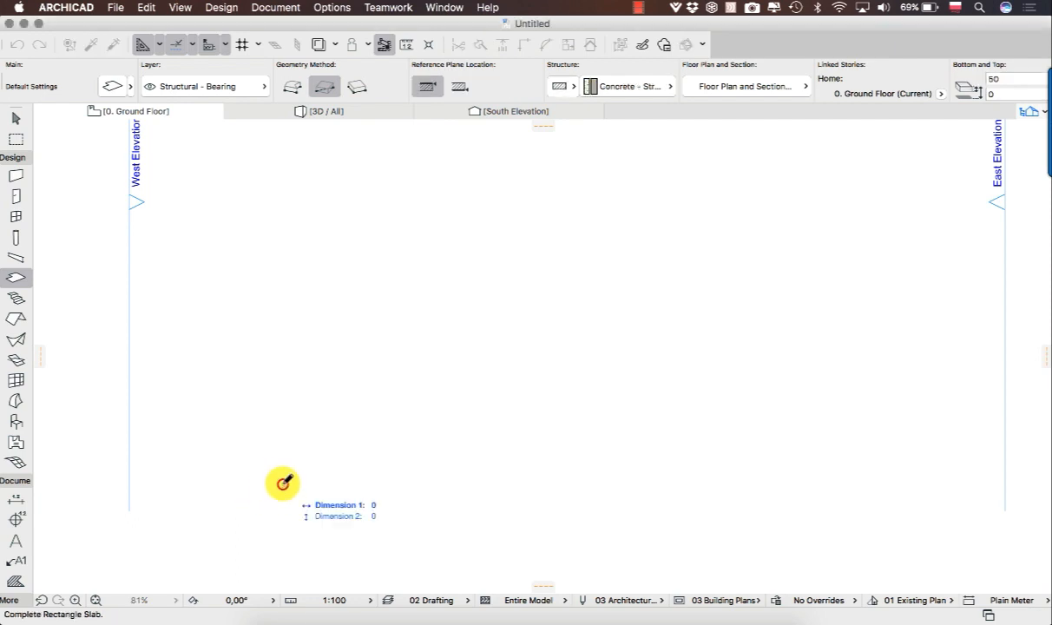
click(482, 171)
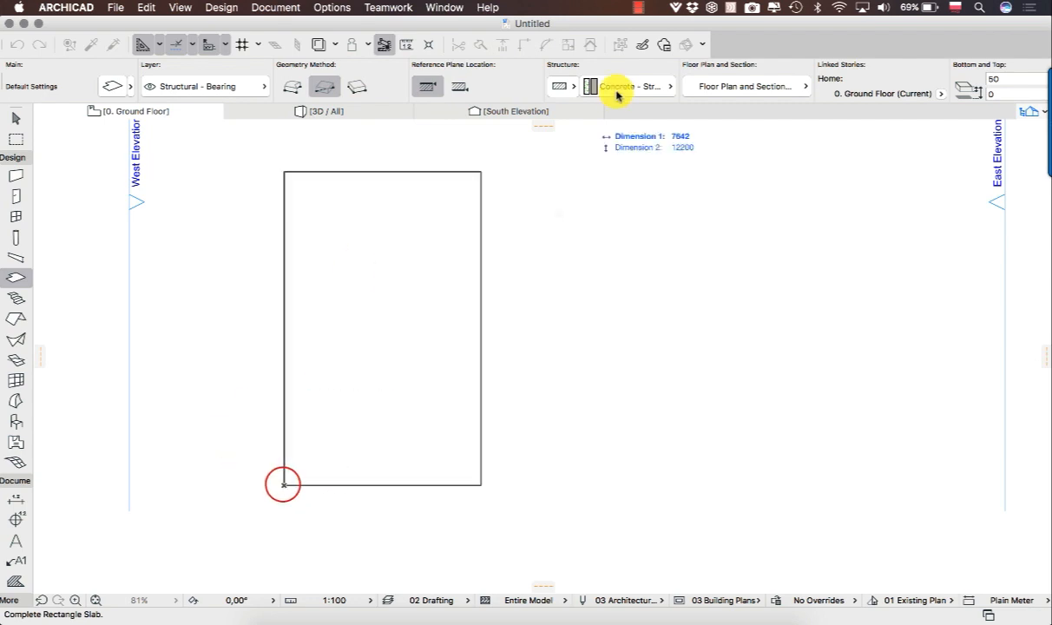
click(290, 84)
click(262, 460)
click(293, 434)
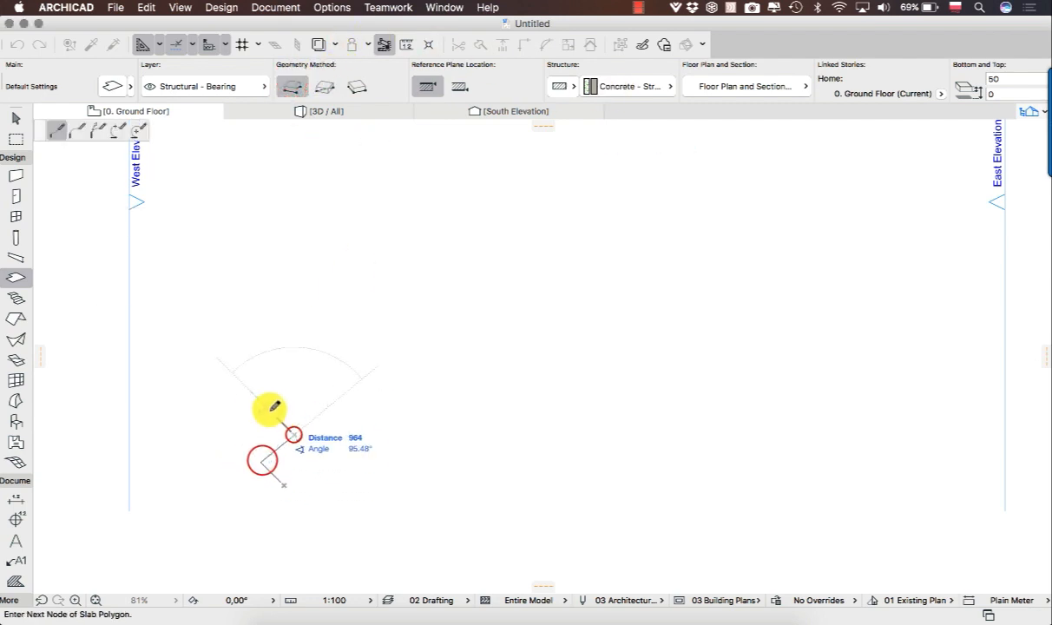
click(270, 405)
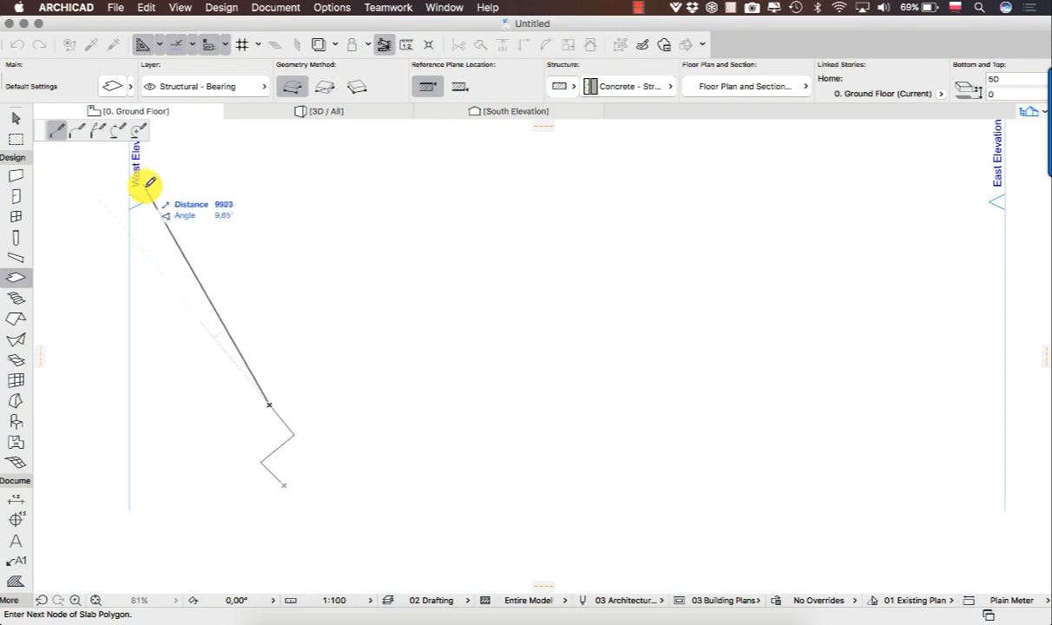
Step: Continue the slab outline with three short curved edges forming an S-shaped bend
click(76, 129)
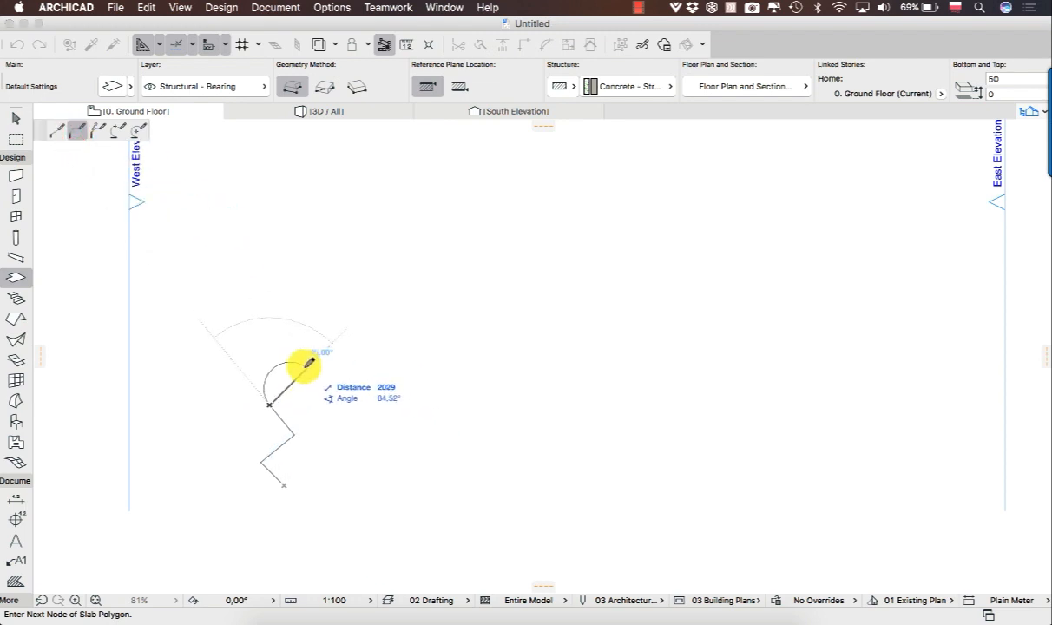
click(288, 384)
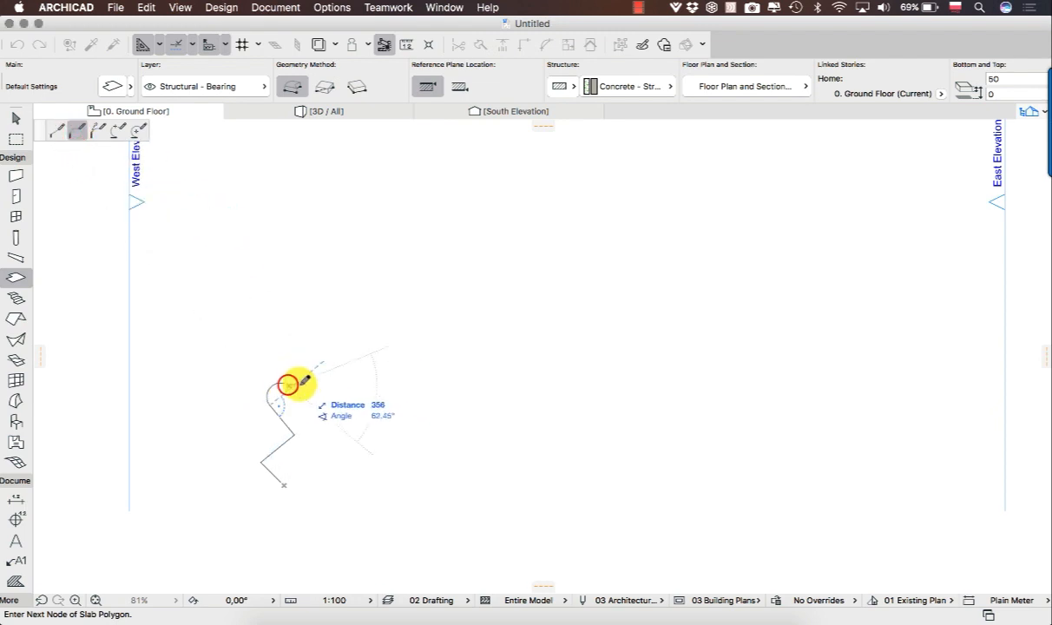
click(296, 406)
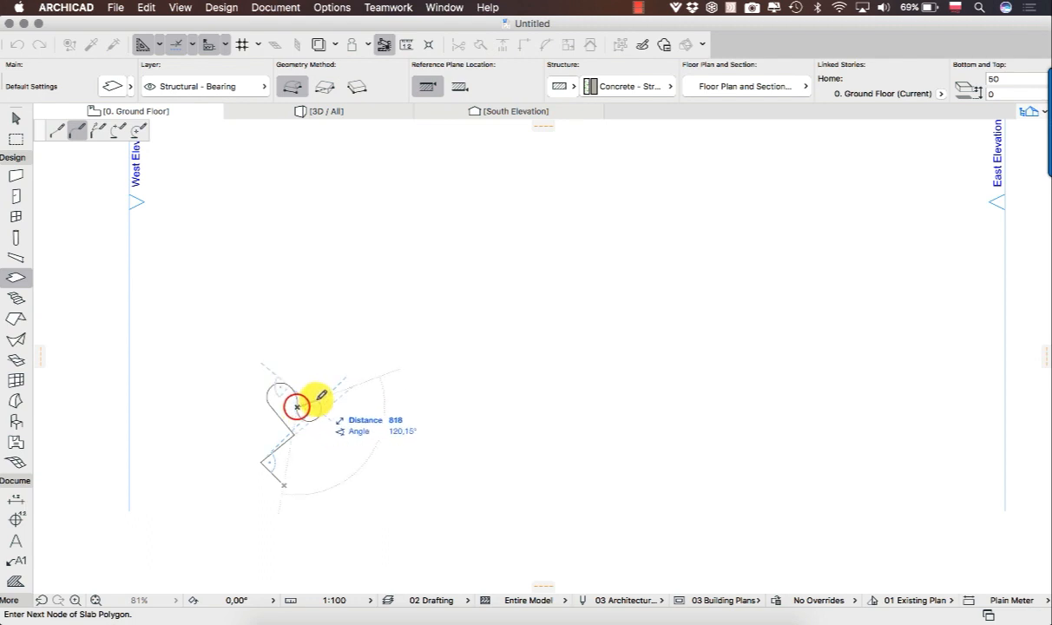
click(317, 400)
Step: Switch back to straight edges and complete the irregular slab outline, closing it at the starting node
click(59, 130)
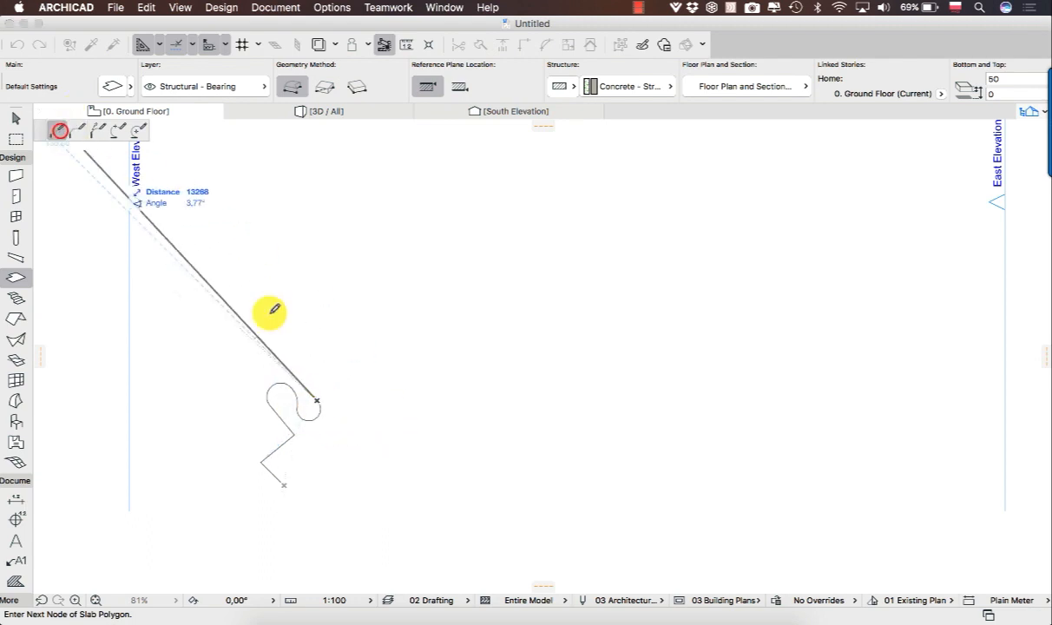
click(388, 401)
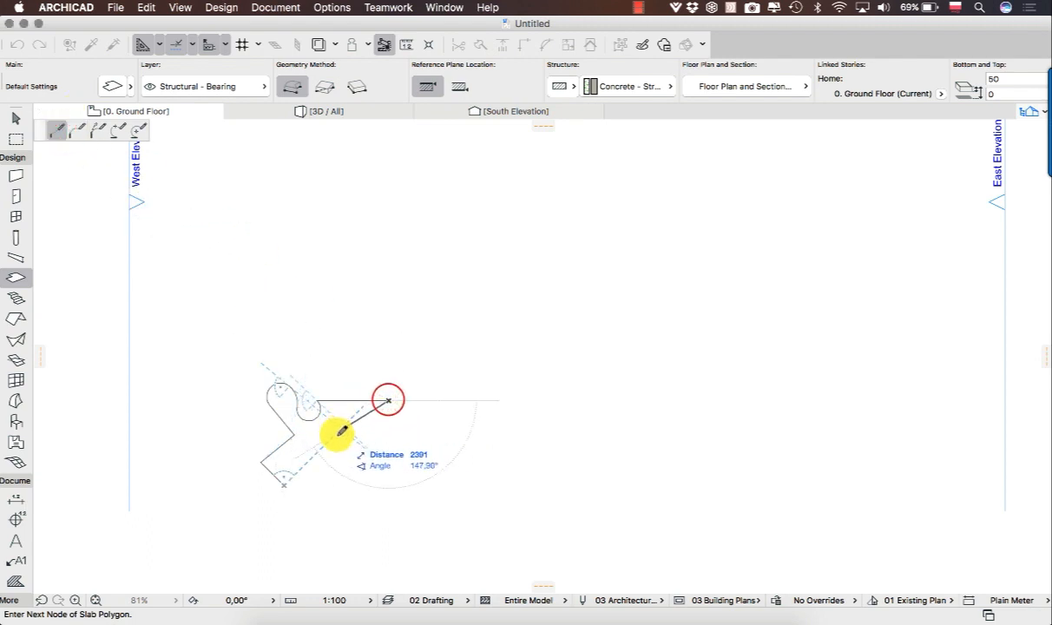
click(338, 434)
click(348, 463)
click(383, 453)
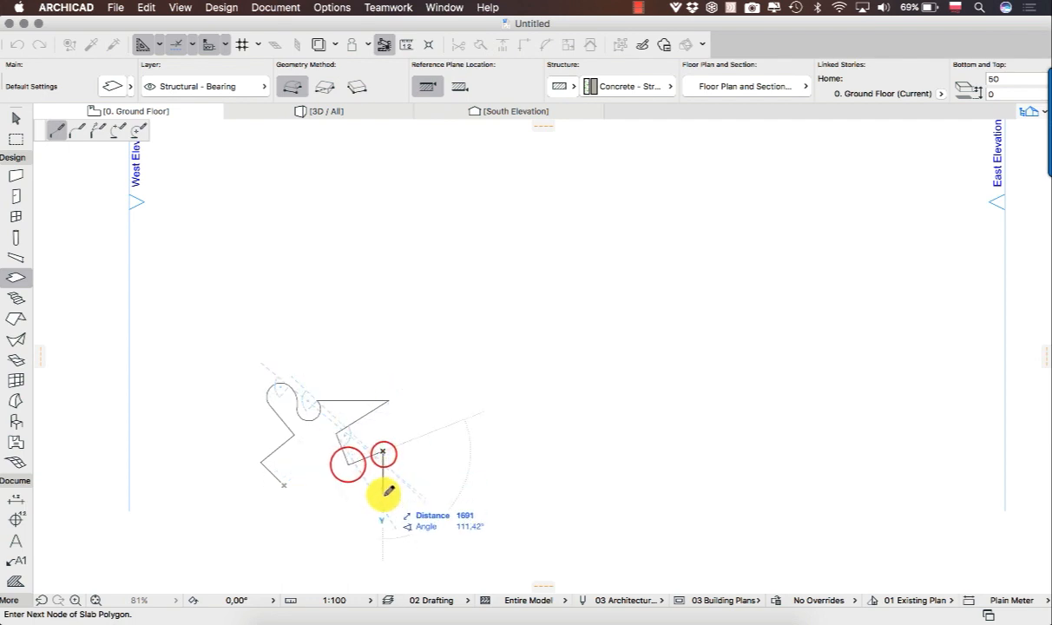
click(382, 493)
click(321, 493)
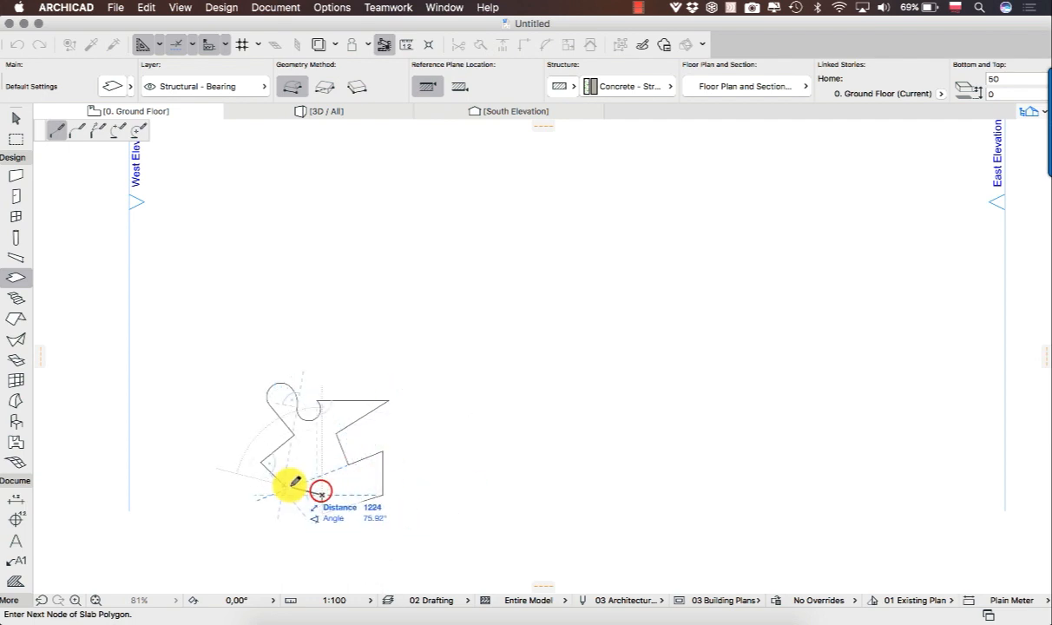
click(284, 484)
Step: Examine the Basic Windows 20 types in the Window tool's default settings and close the settings without changes
scroll(357, 476, up, 3)
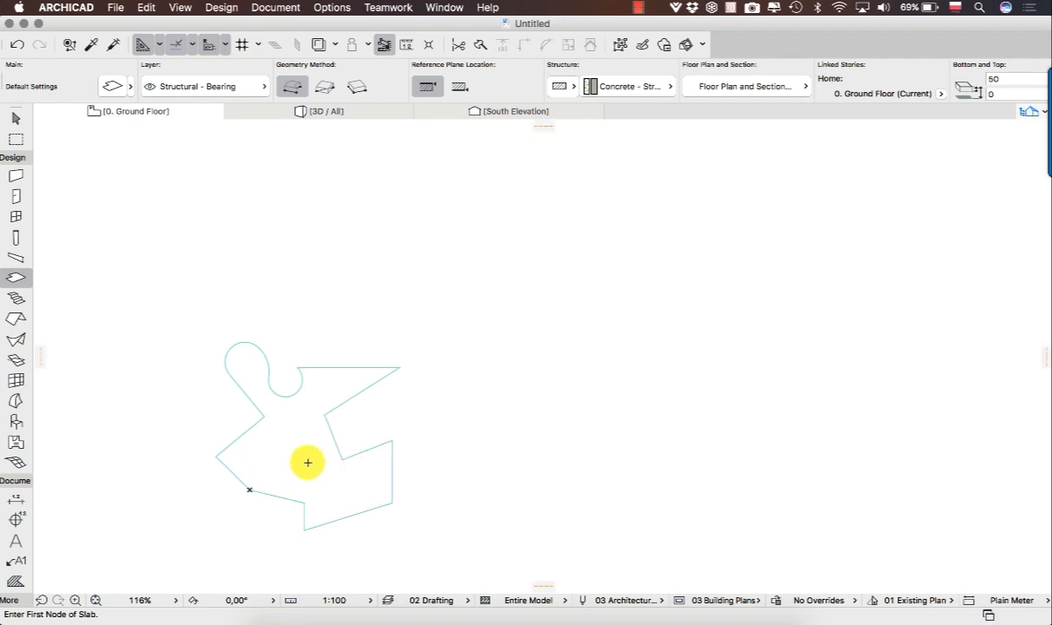
middle_drag(307, 463, 489, 399)
scroll(489, 397, up, 2)
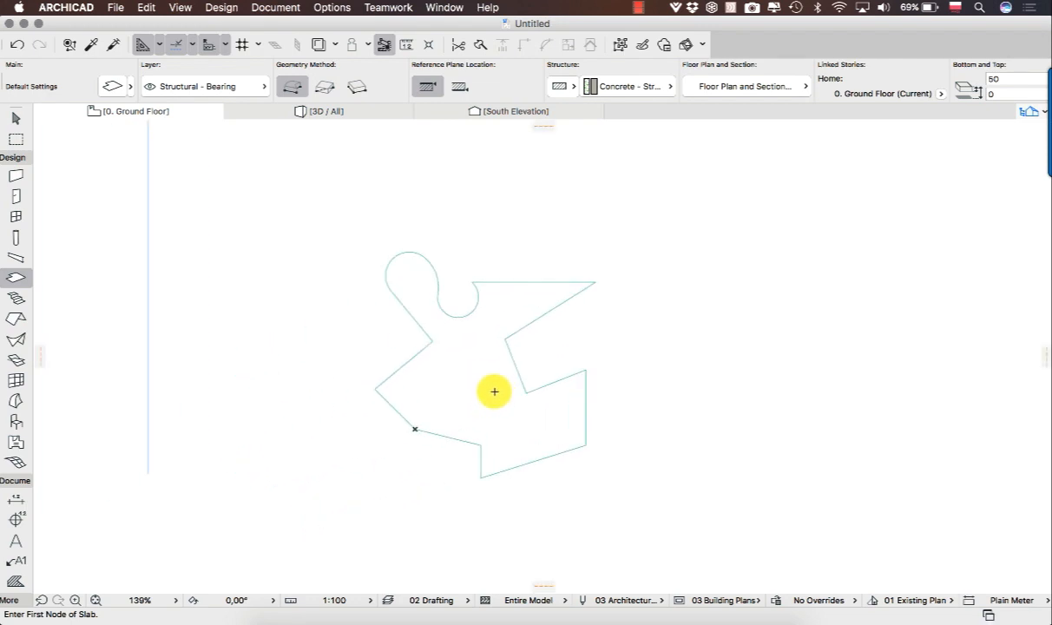
scroll(494, 391, up, 2)
click(13, 113)
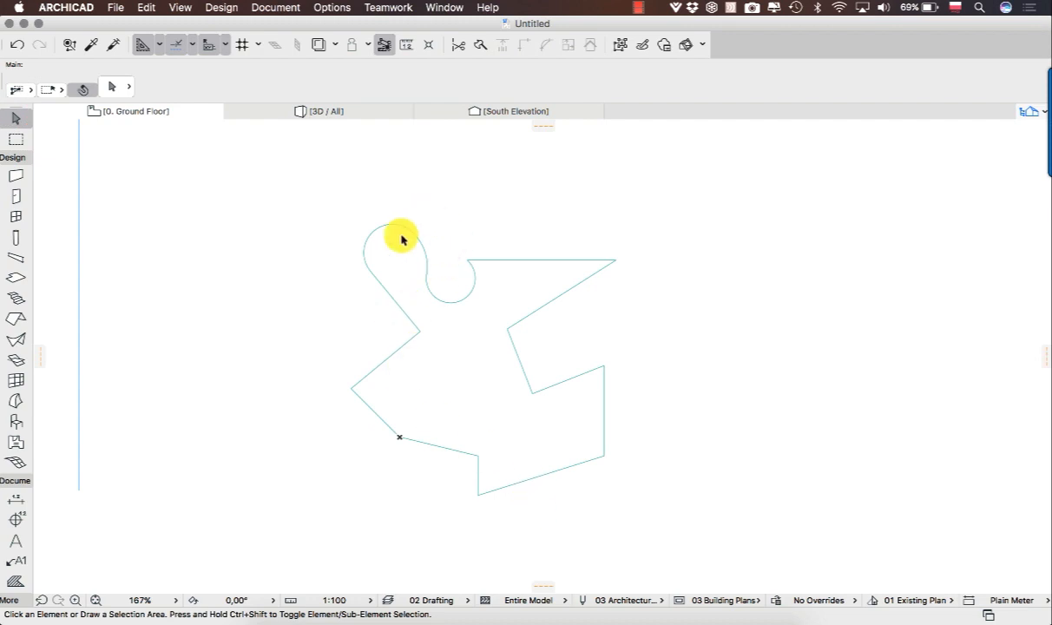
click(14, 217)
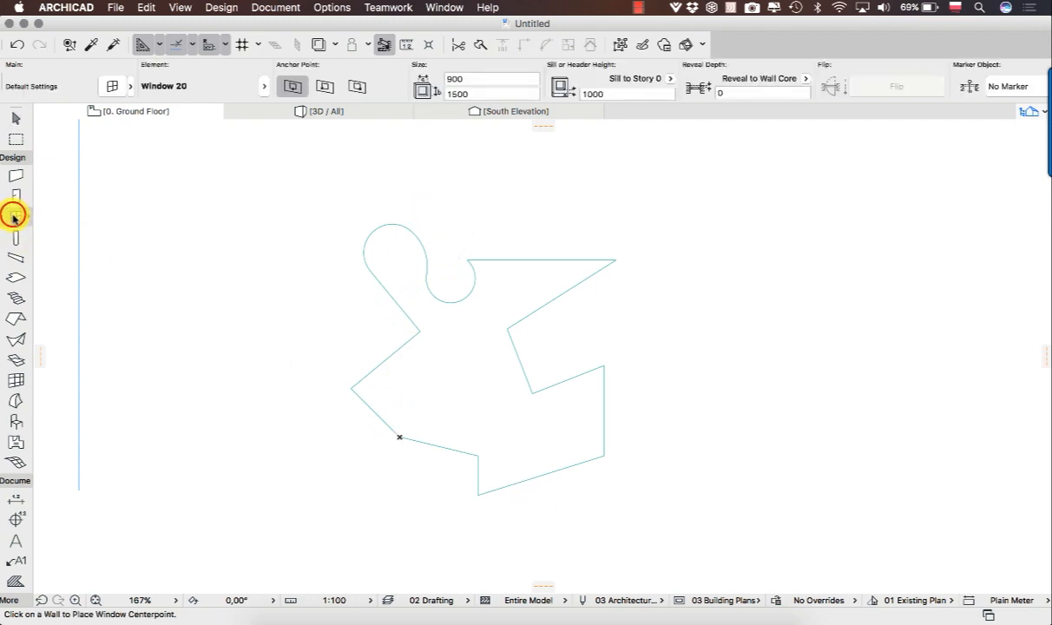
double_click(12, 218)
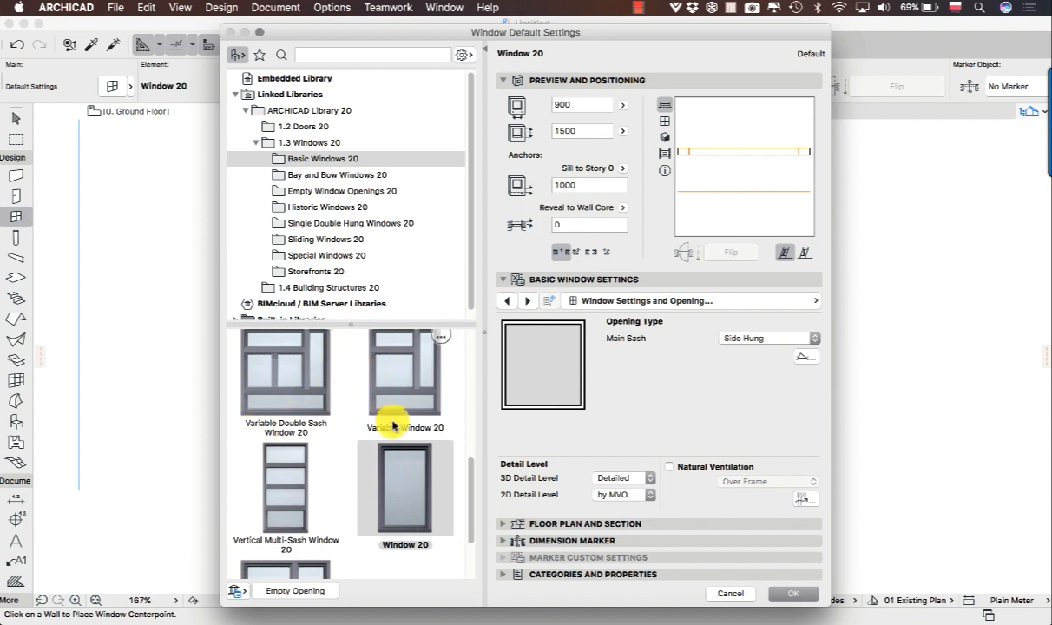
scroll(382, 420, down, 3)
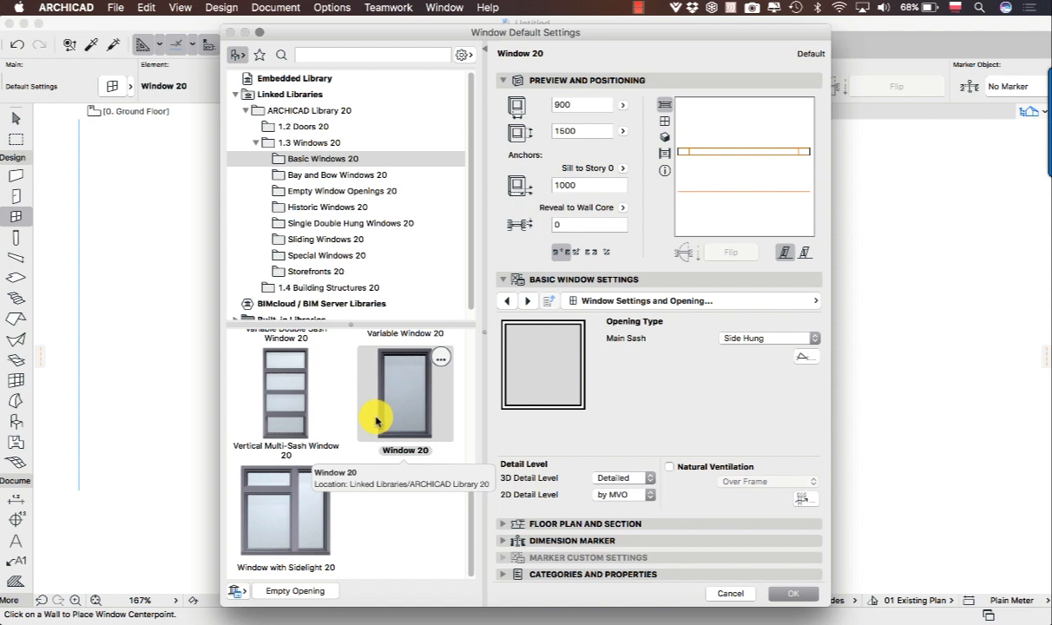
click(747, 592)
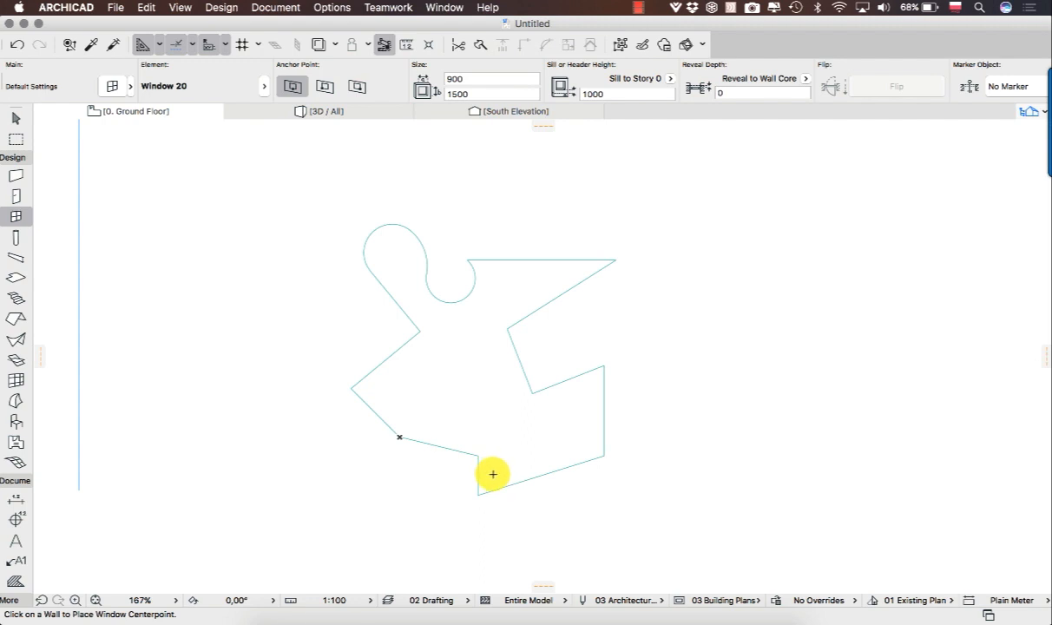
Step: Select the irregular slab and open its selection settings with the categories and properties expanded, moving the dialog clear of the slab
click(15, 117)
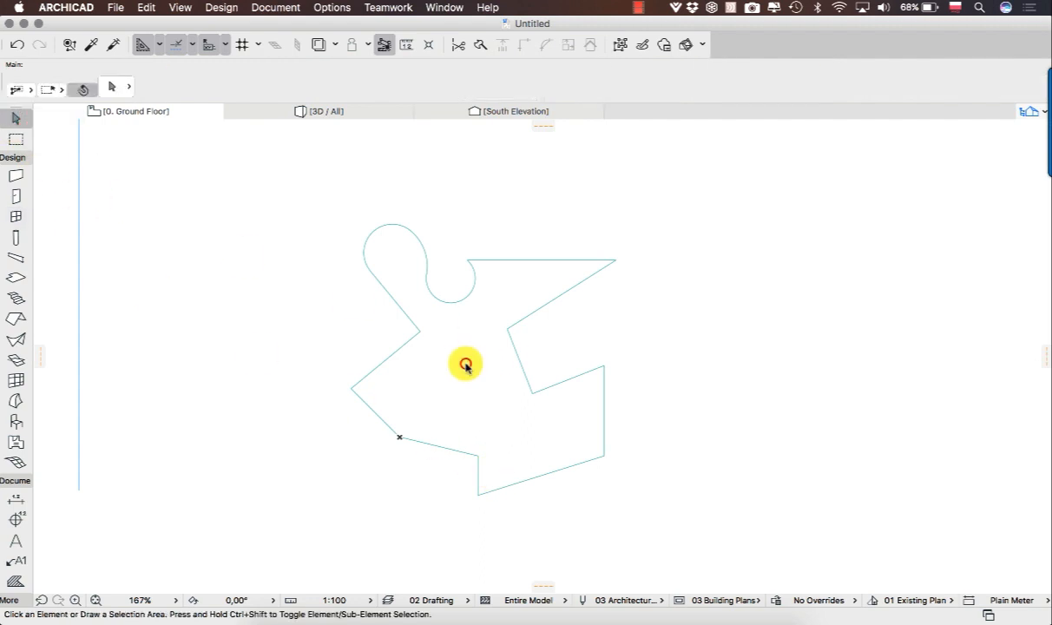
click(466, 365)
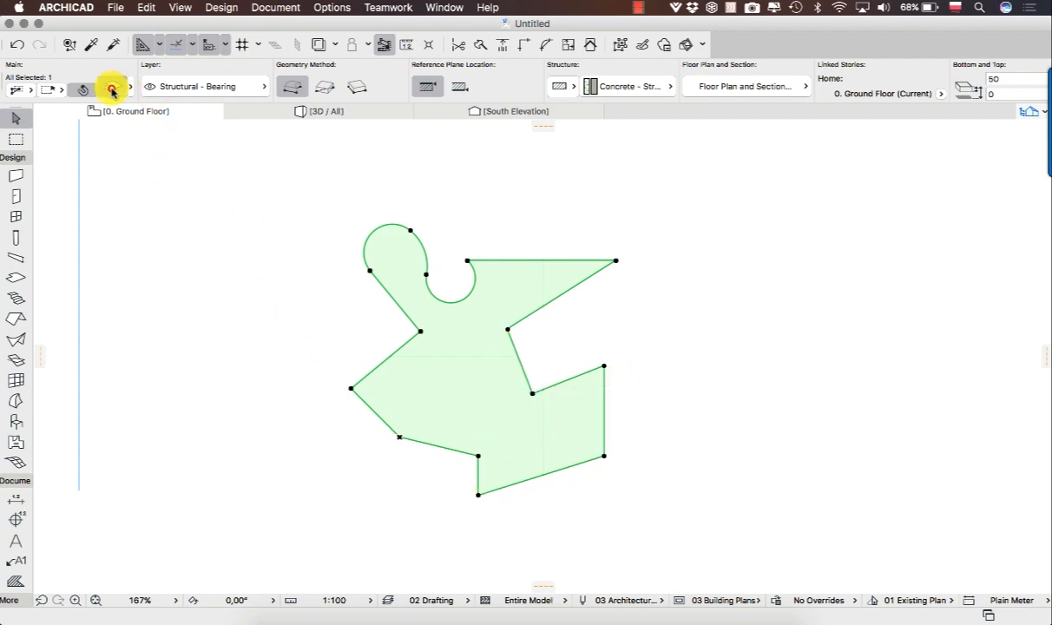
click(112, 91)
click(367, 263)
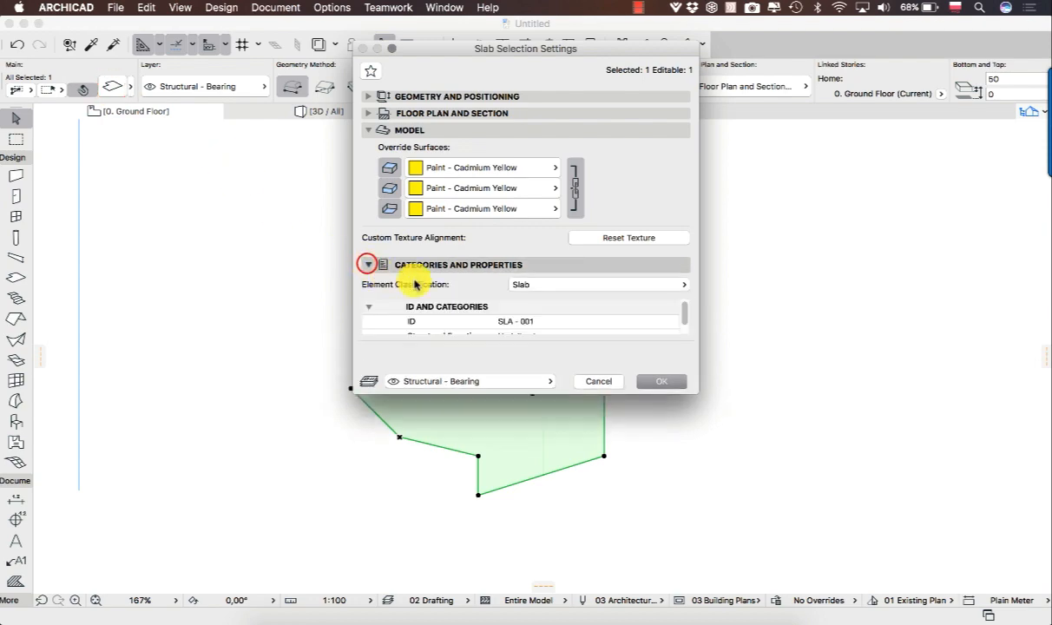
drag(583, 48, 825, 83)
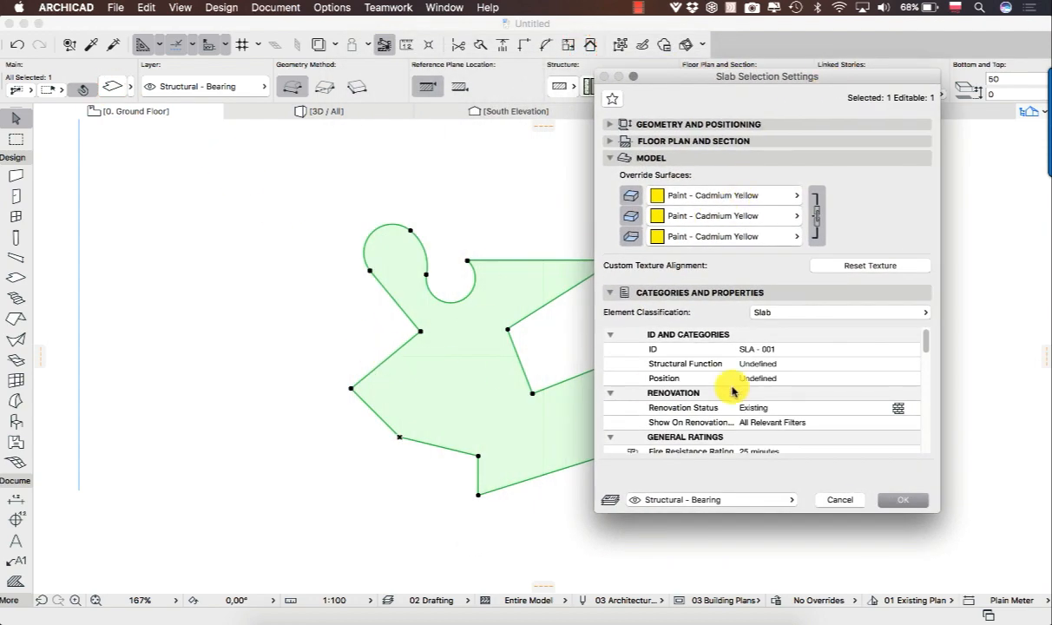
Step: Set the slab's ID to WALLHALL and accept the settings
click(785, 346)
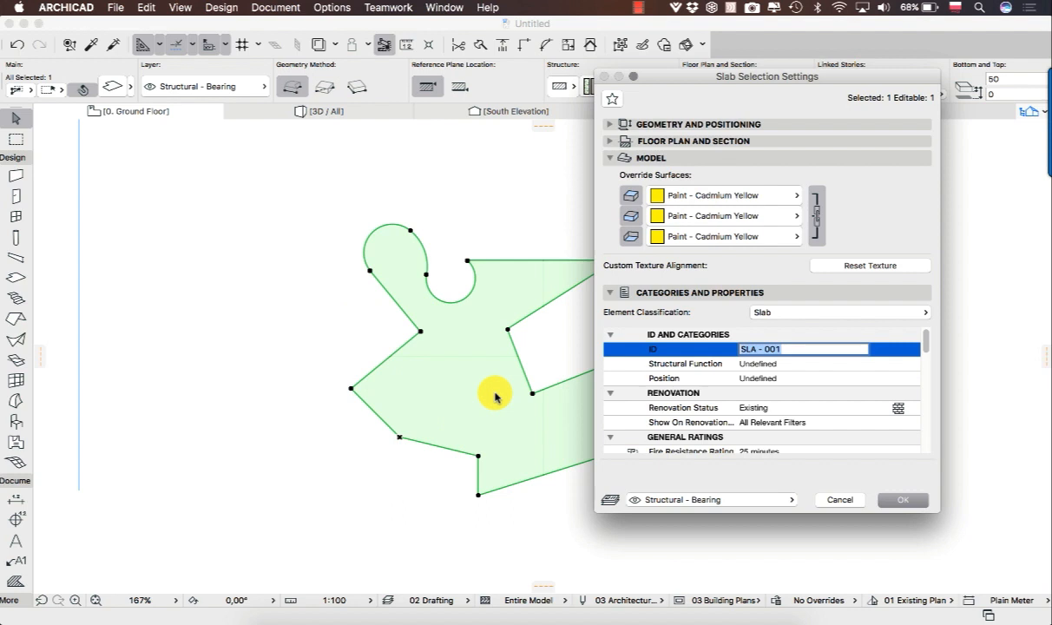
click(741, 156)
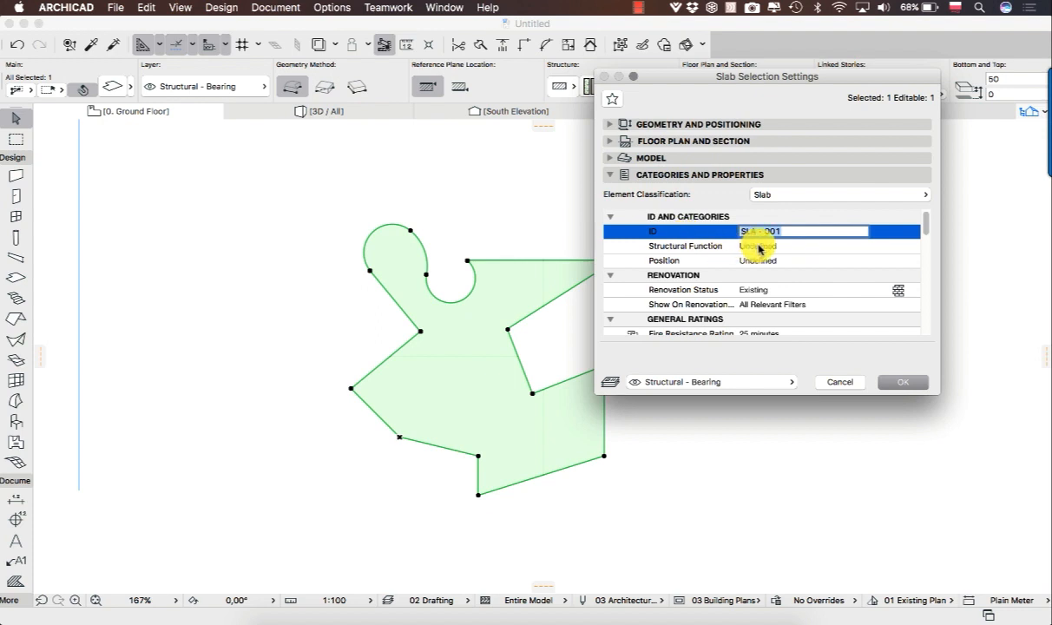
text(WALLHALL)
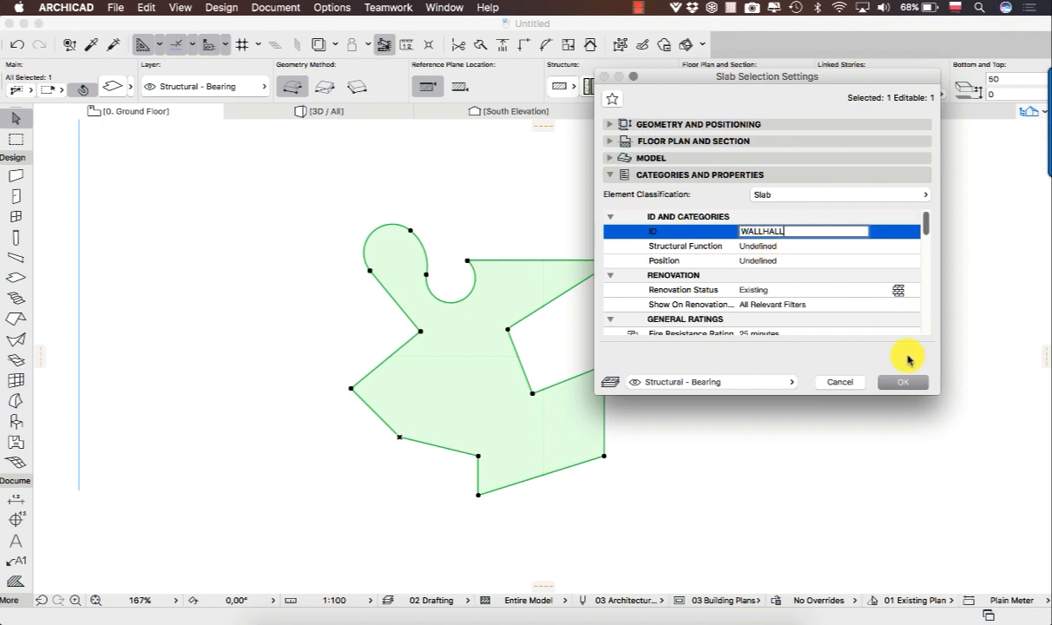
click(909, 391)
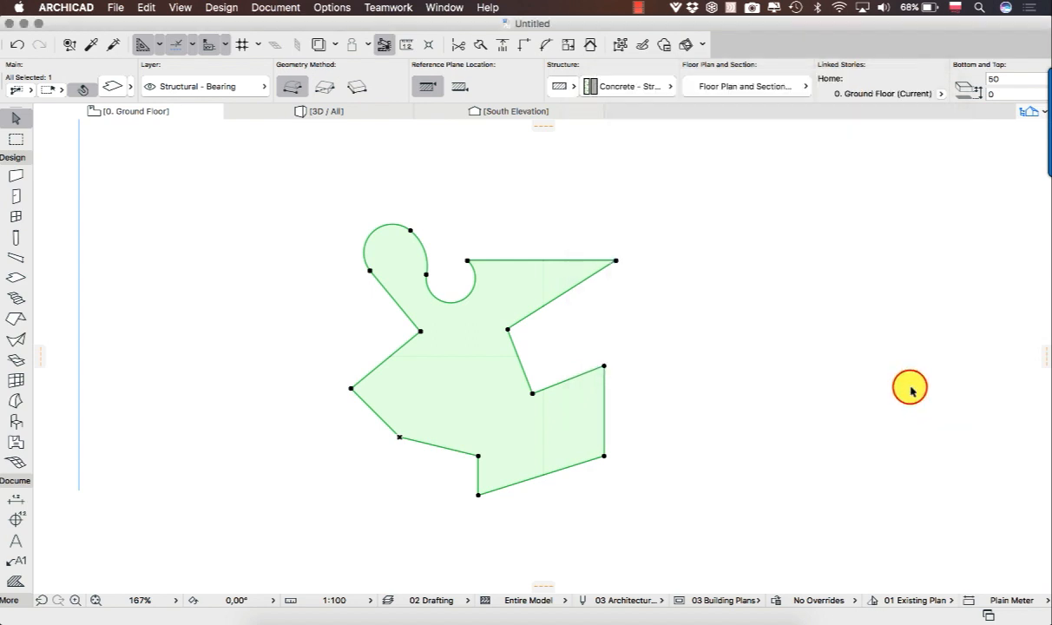
Step: Reopen the slab's selection settings, set its ID to WALLHOLE, and deselect the slab
click(108, 86)
click(765, 230)
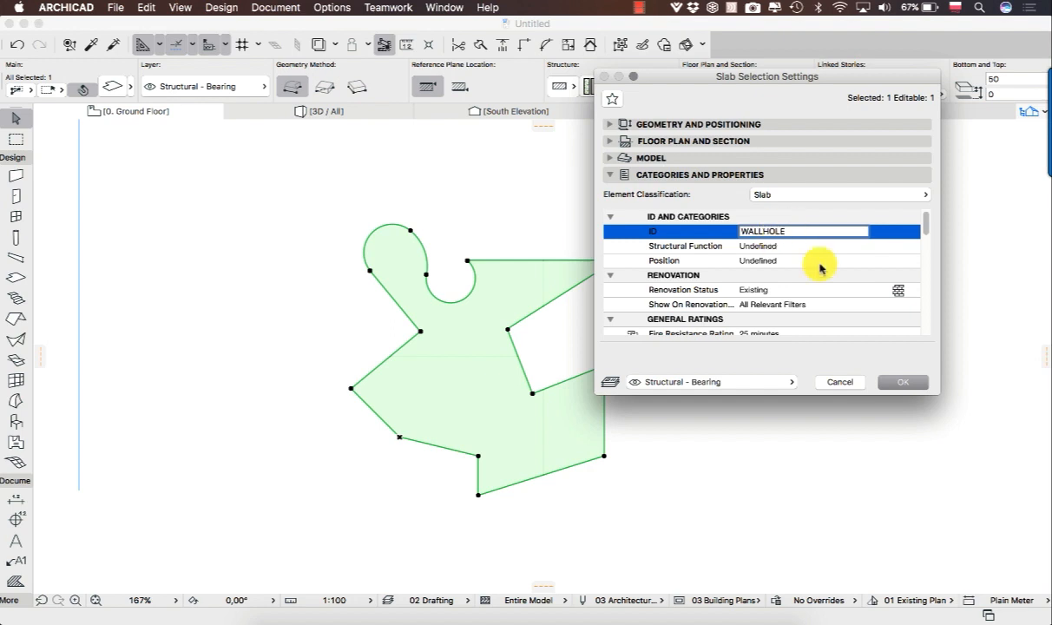
click(909, 383)
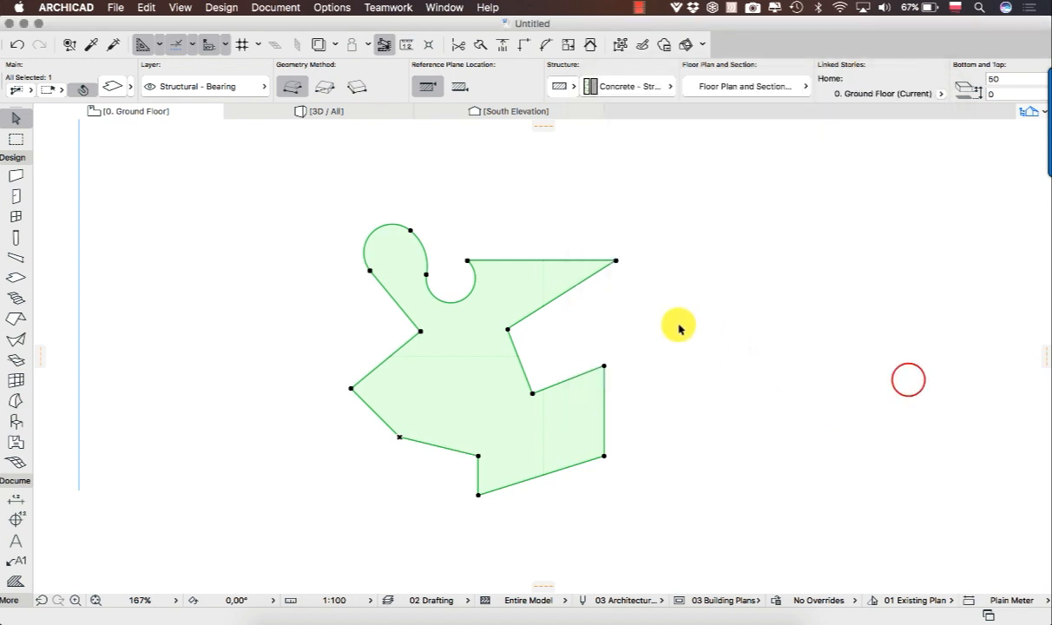
click(679, 324)
Step: Drag a copy of the irregular slab about 9900 horizontally to the east at 0° and select the copy
scroll(608, 304, down, 3)
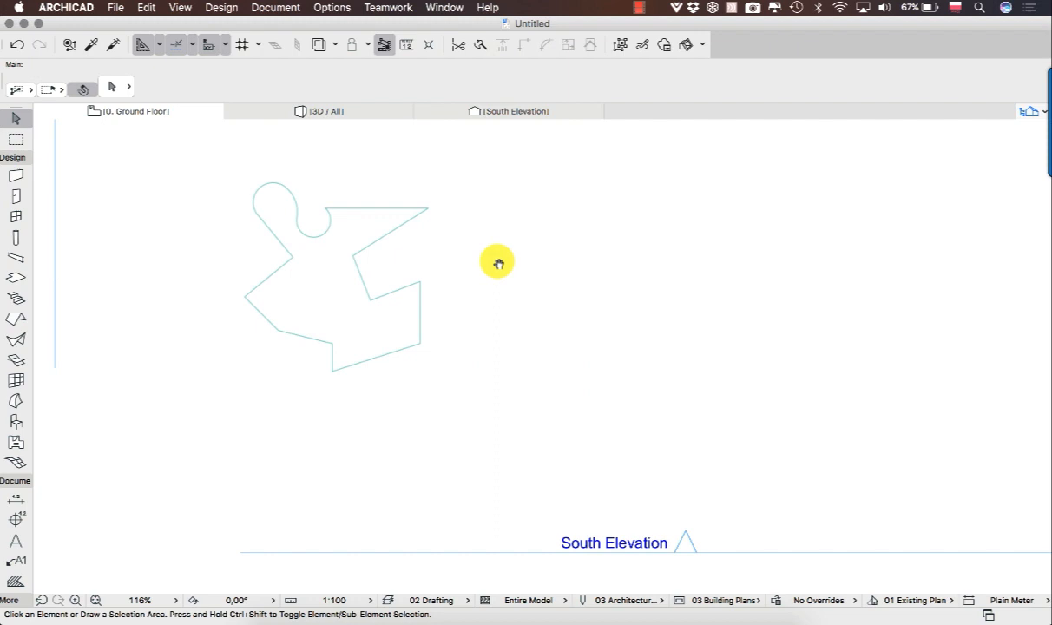
click(355, 304)
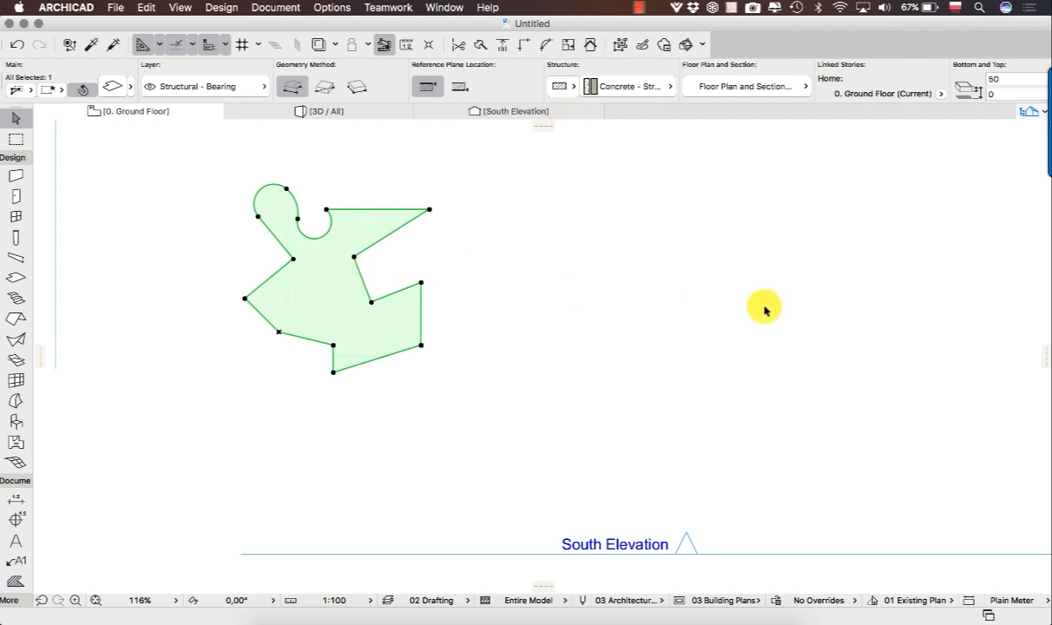
right_click(395, 330)
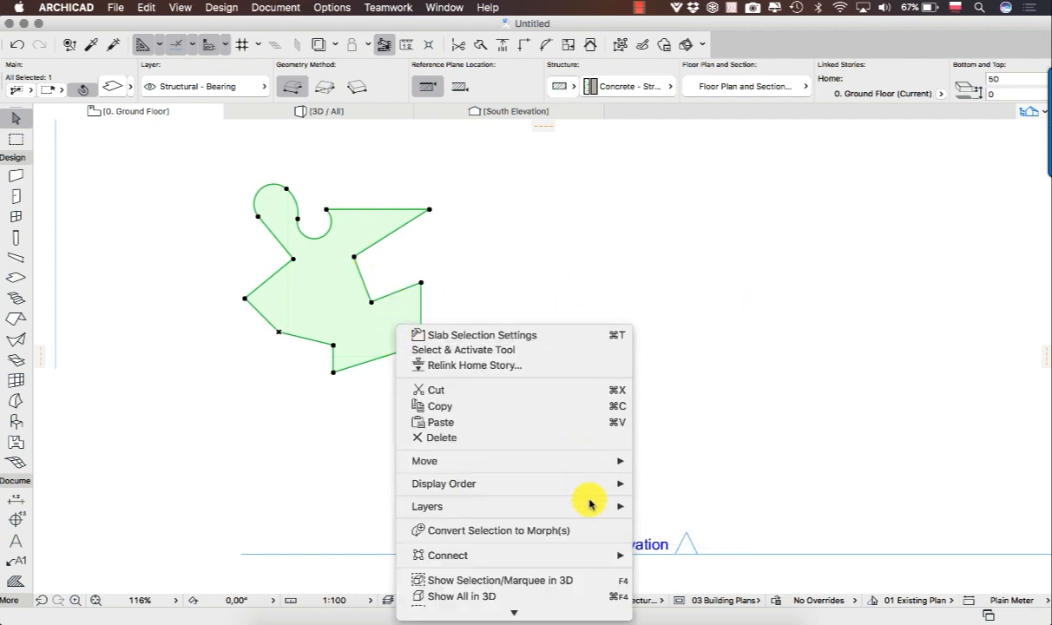
mouse_move(557, 461)
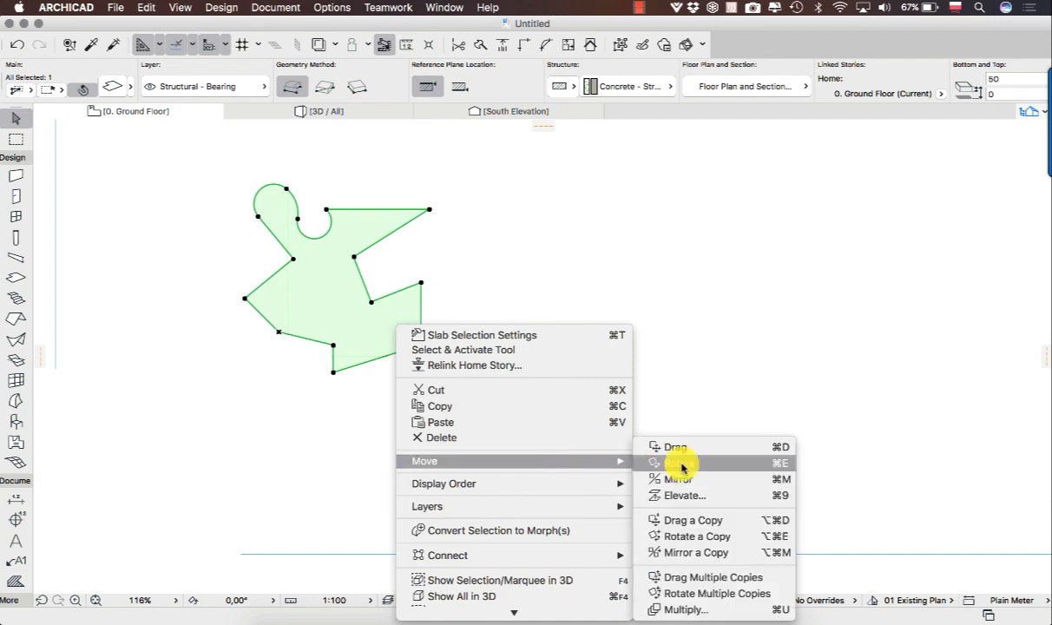
click(699, 519)
click(375, 327)
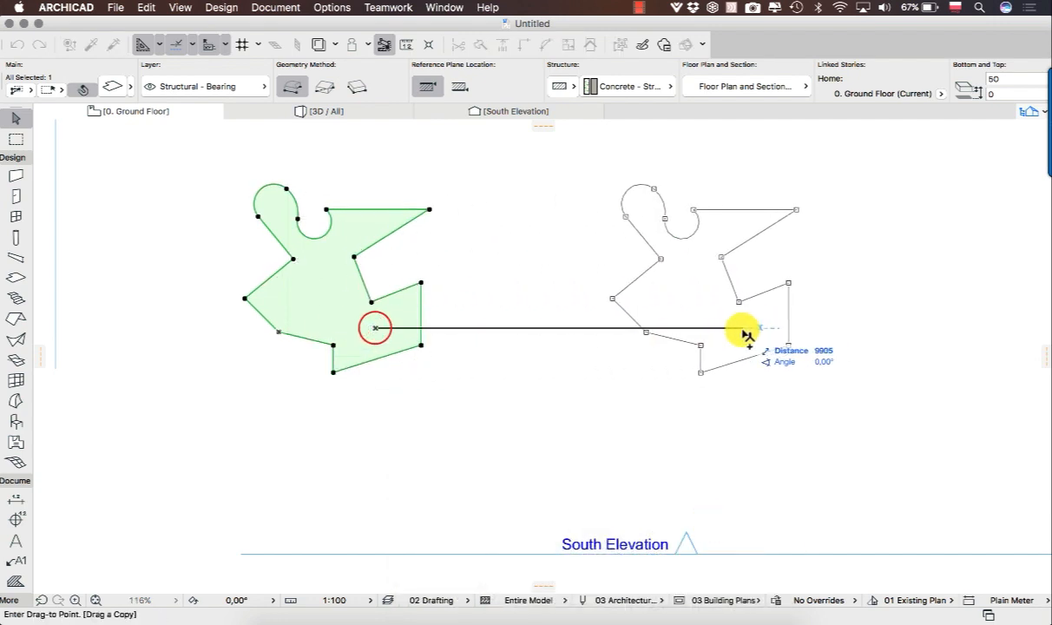
click(740, 328)
click(599, 381)
click(676, 306)
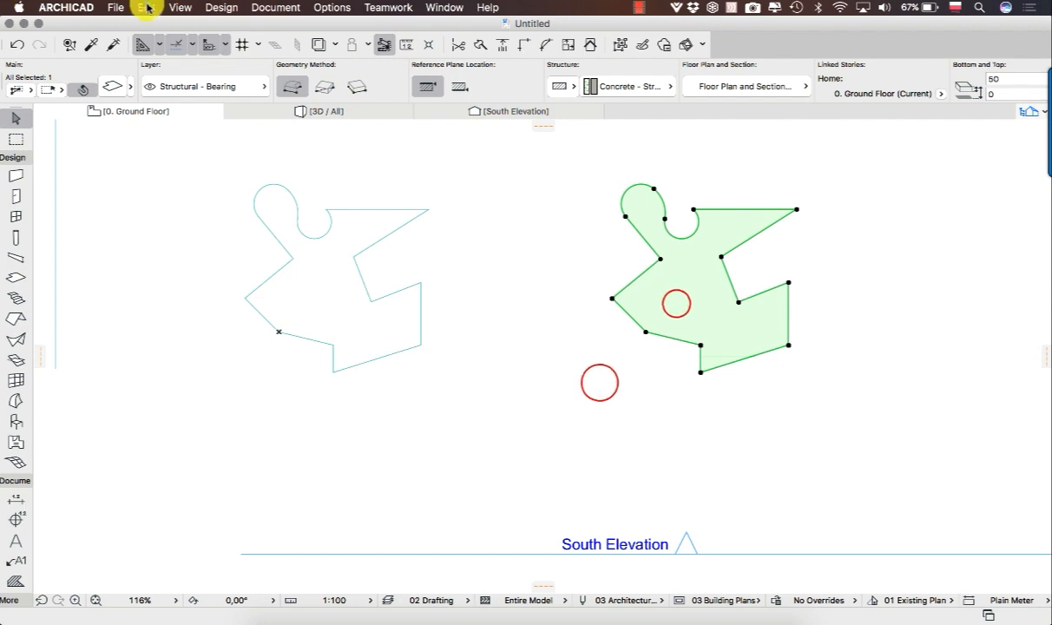
Step: Set the copied slab's ID to 66 in its selection settings and deselect the slab
click(112, 86)
click(773, 231)
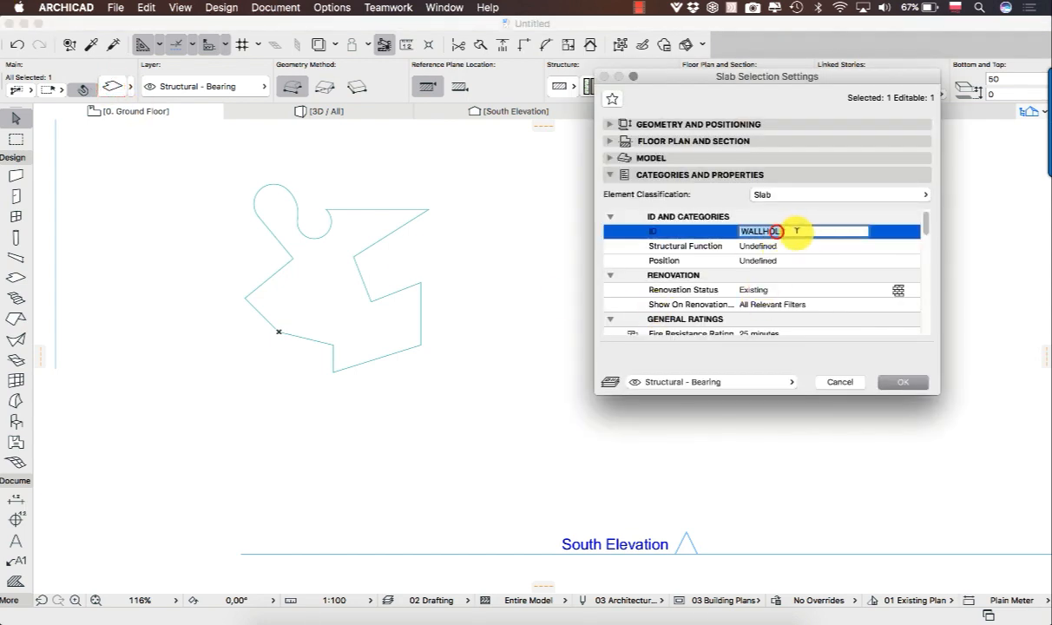
text(66)
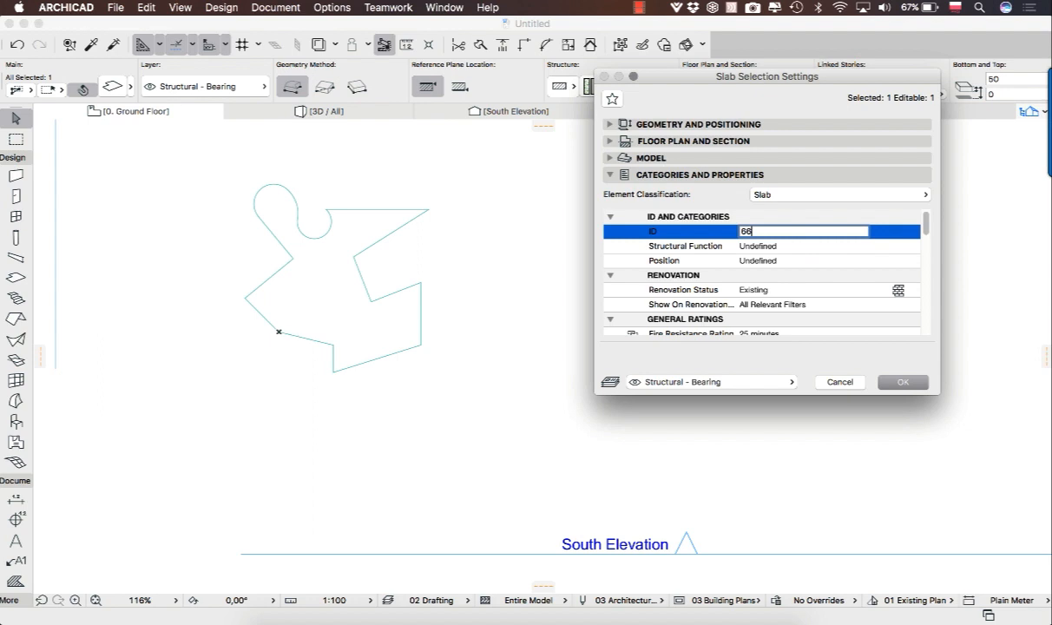
click(903, 382)
click(483, 375)
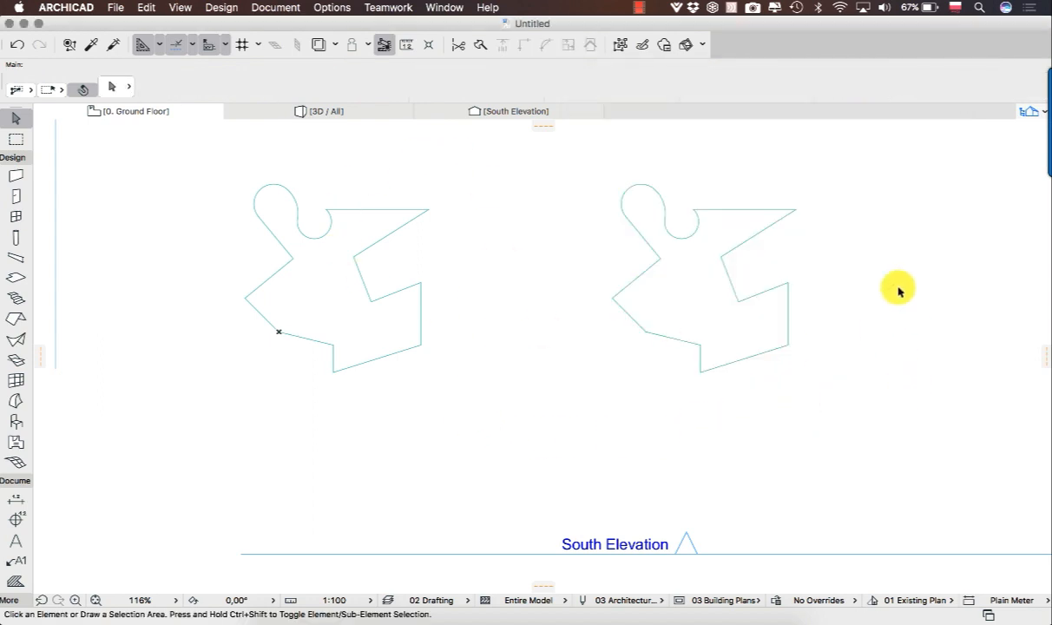
mouse_move(670, 324)
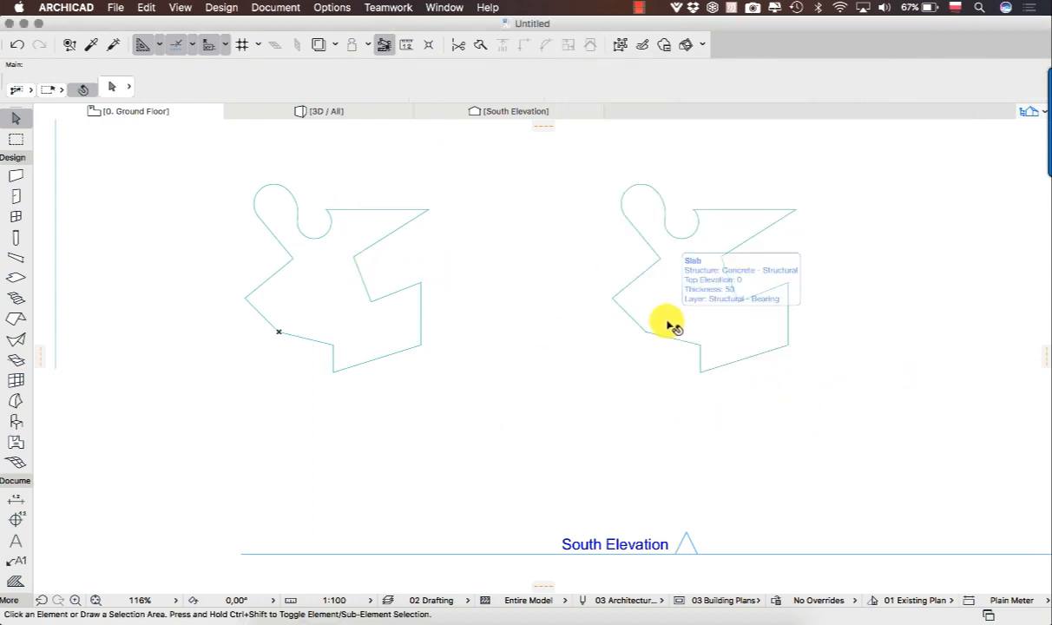
click(373, 300)
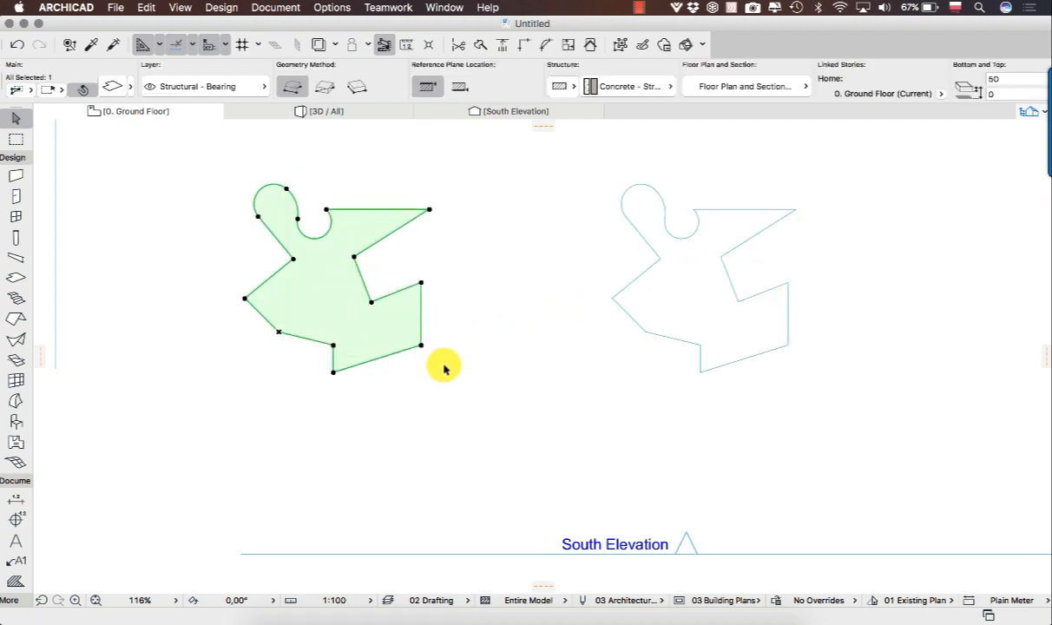
click(488, 347)
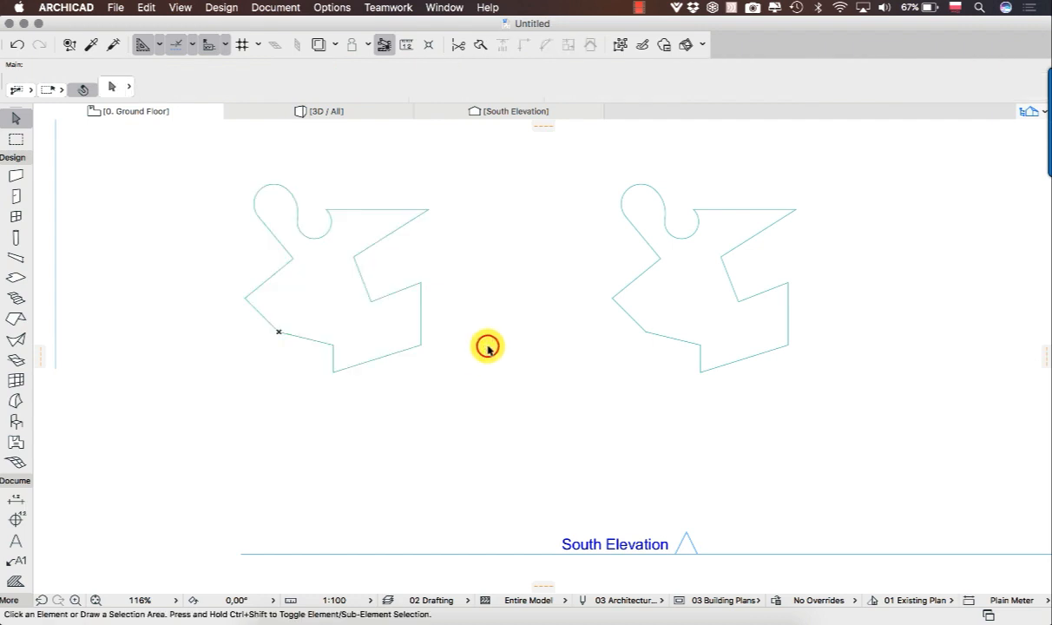
click(345, 281)
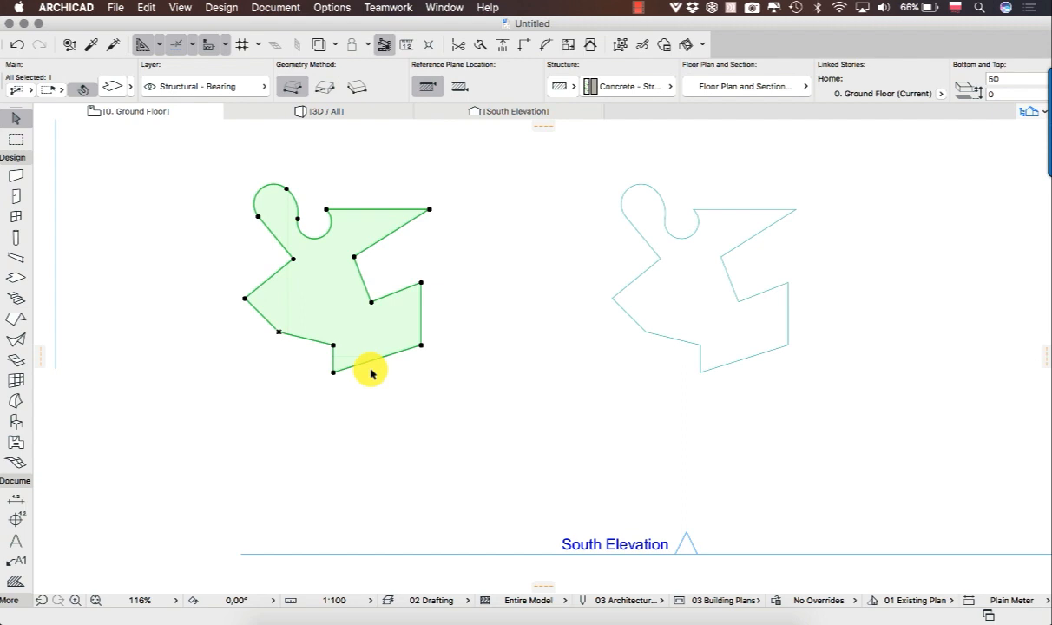
click(120, 274)
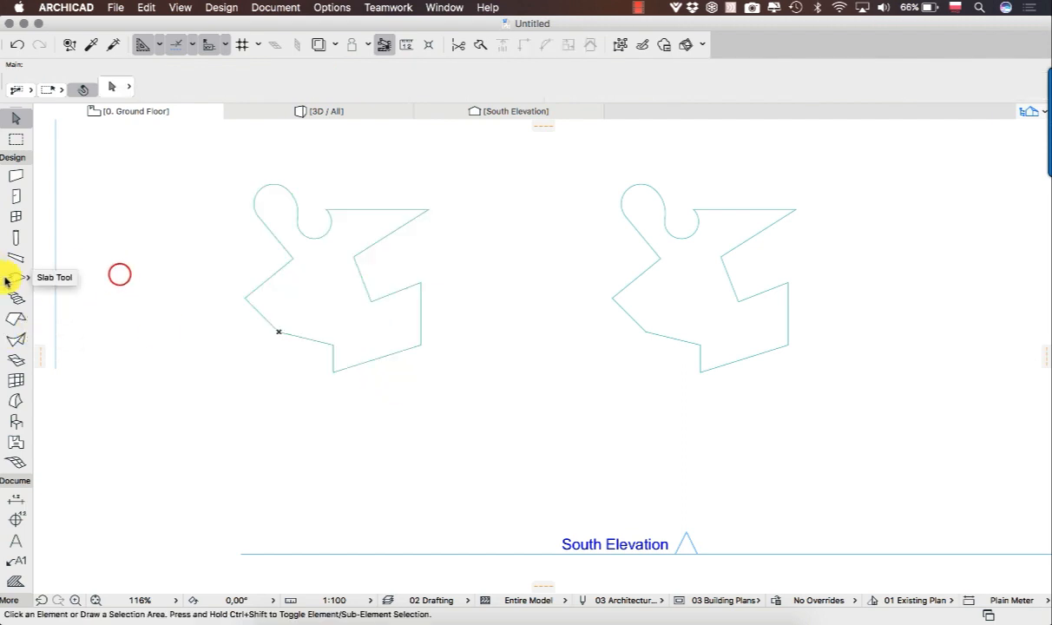
Step: Create a second slab over the original slab's outline with the Magic Wand, select it and check its ID in the selection settings
click(17, 277)
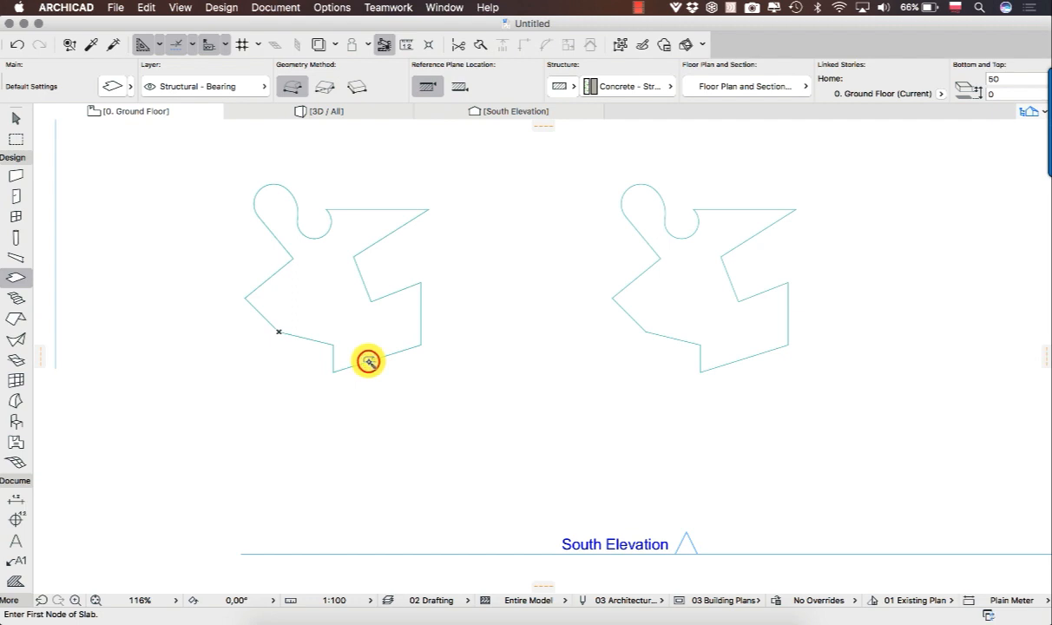
click(15, 117)
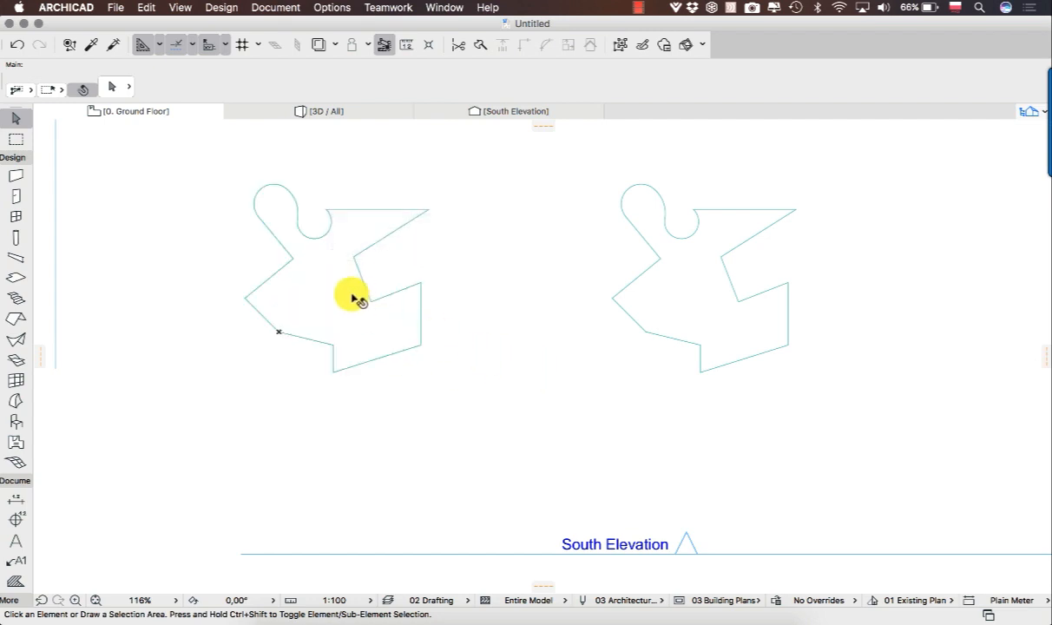
click(340, 293)
click(113, 85)
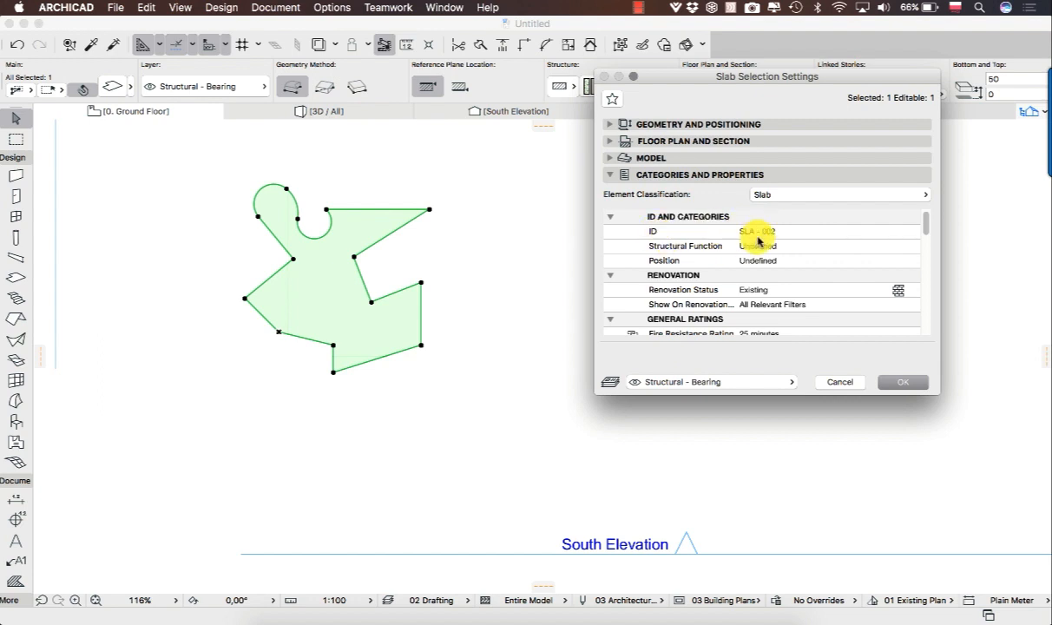
click(908, 383)
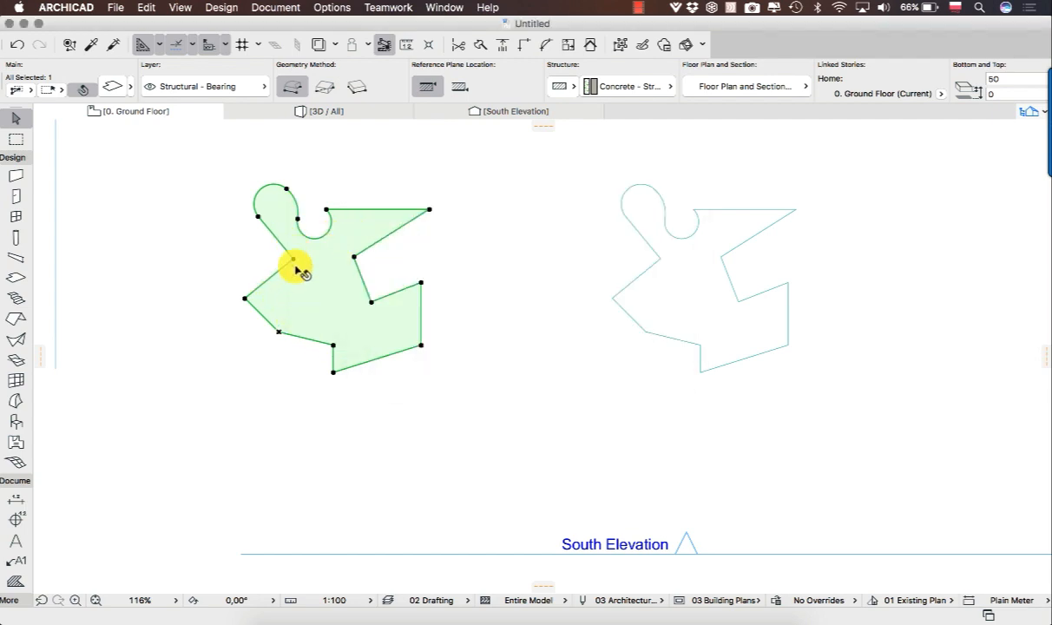
Step: Start a hole polygon in the new slab with straight edges just inside its eastern outline, the first about 1190 long at 90°
scroll(334, 299, up, 3)
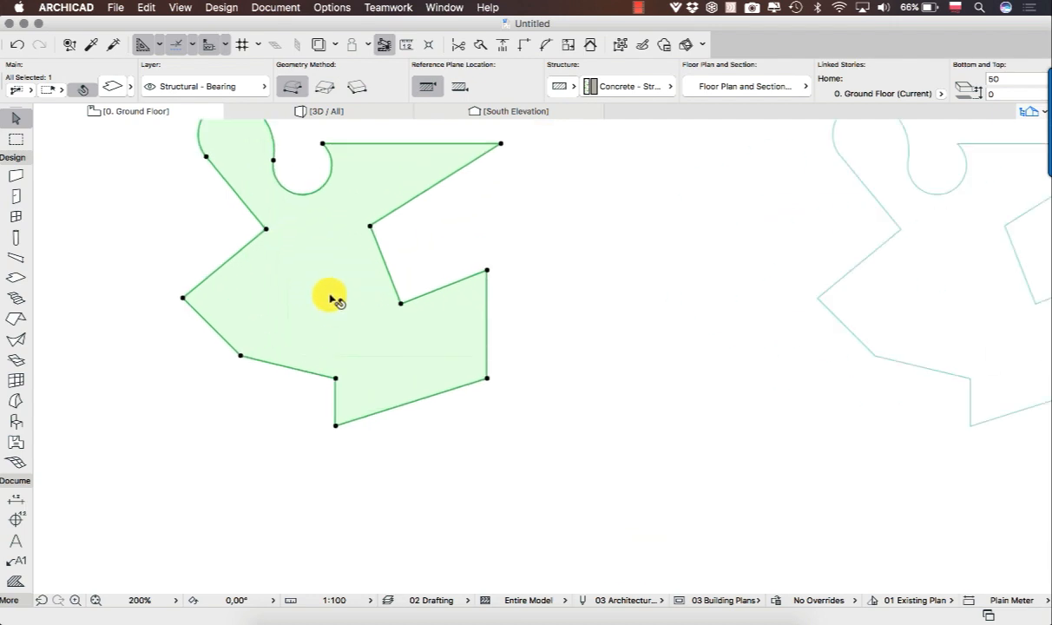
middle_drag(364, 282, 410, 337)
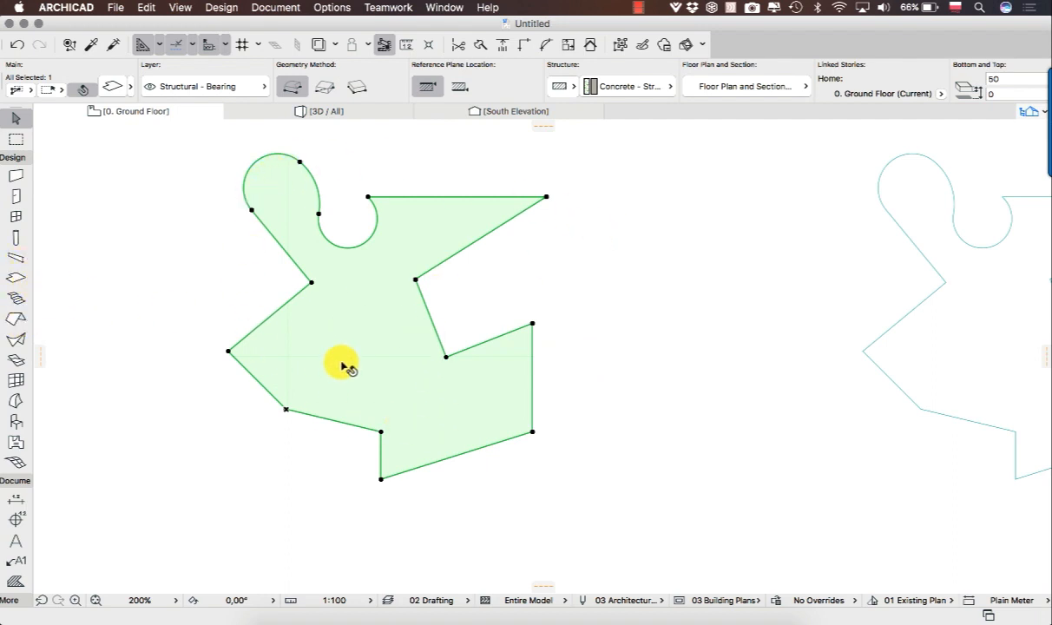
click(16, 279)
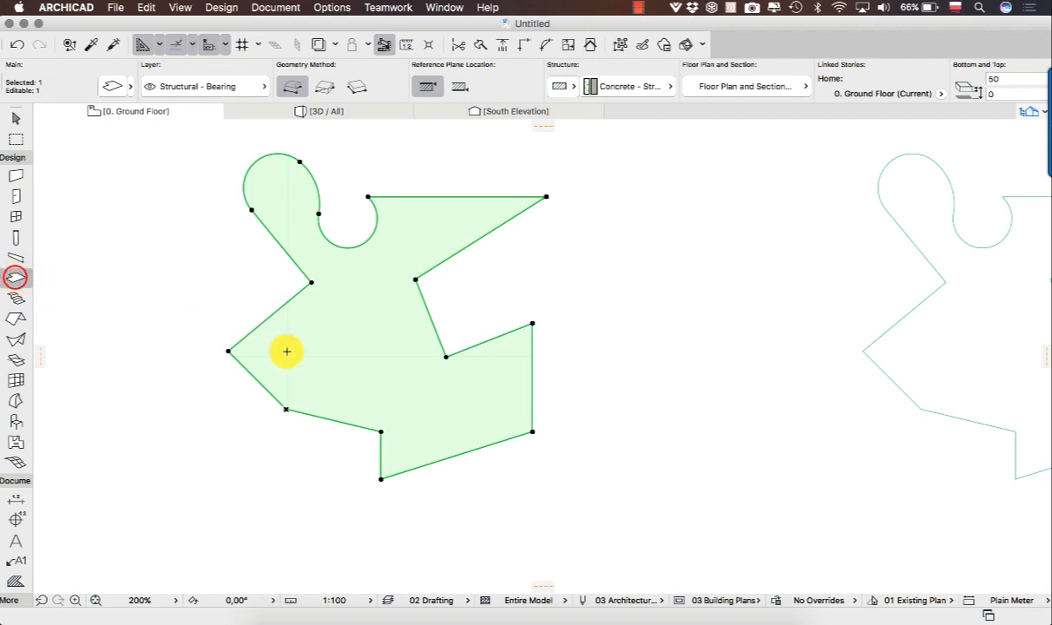
click(510, 423)
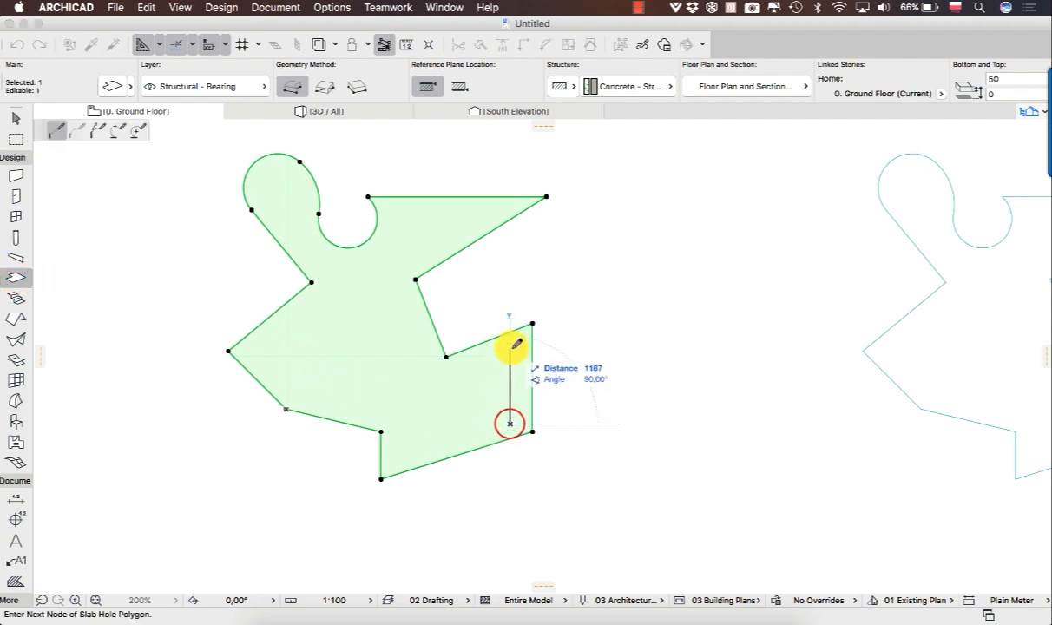
click(511, 347)
click(443, 382)
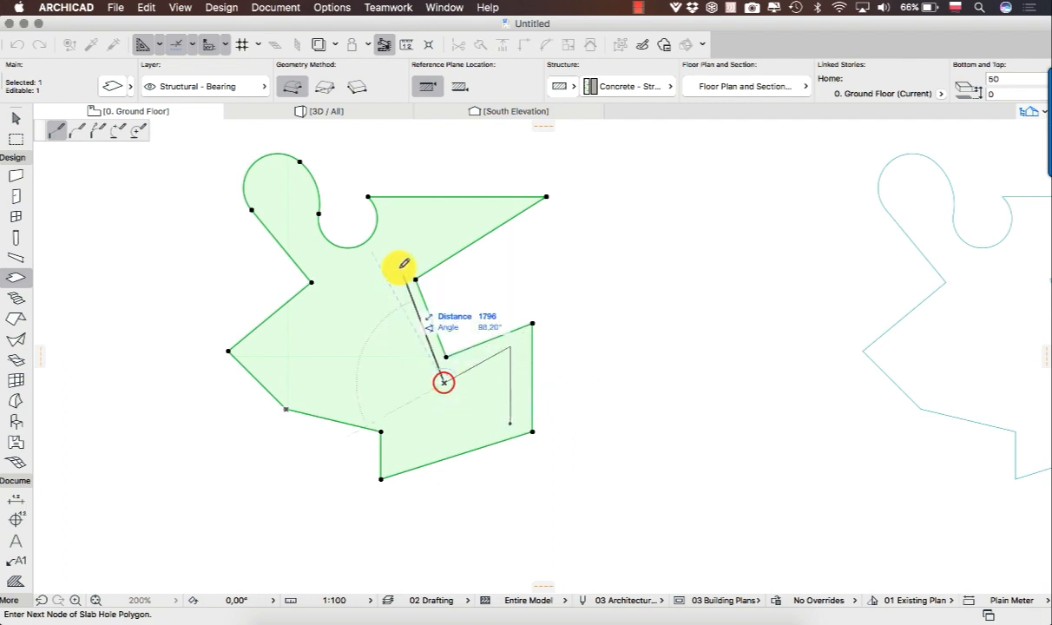
click(397, 271)
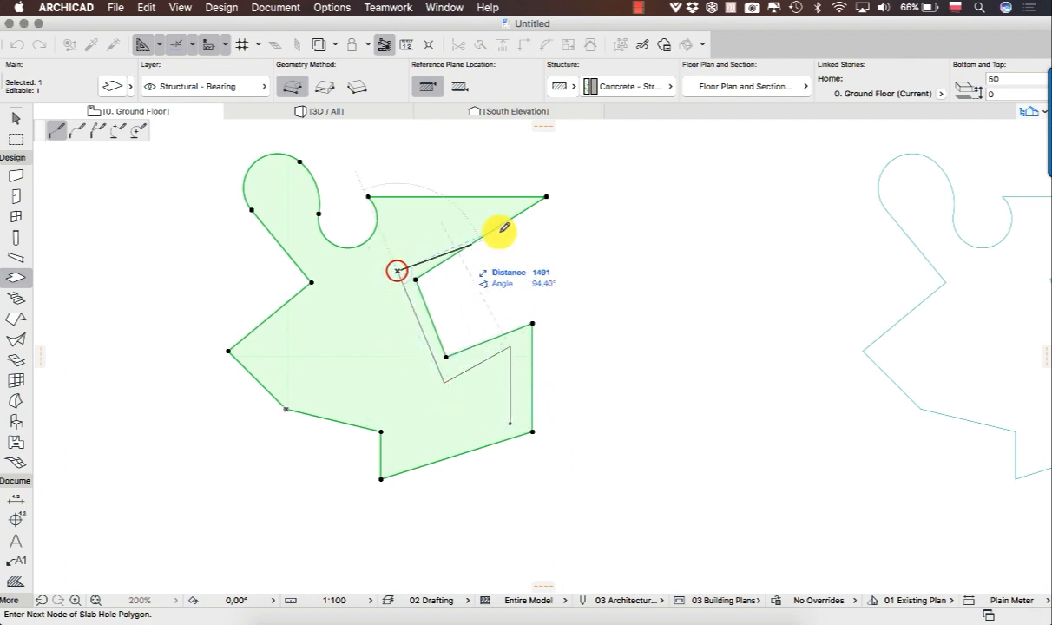
click(499, 212)
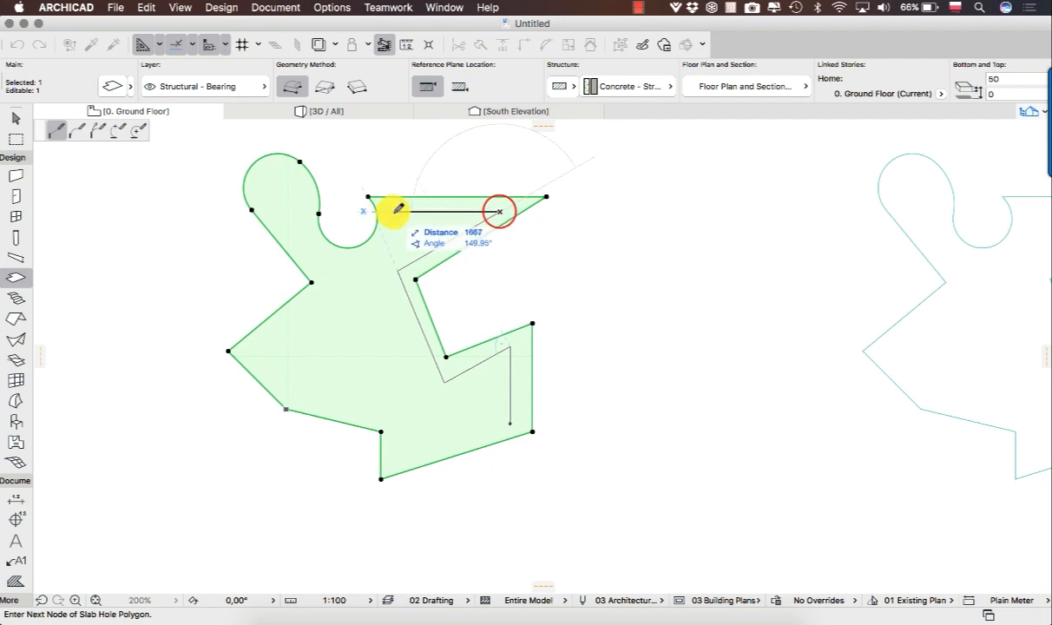
click(394, 211)
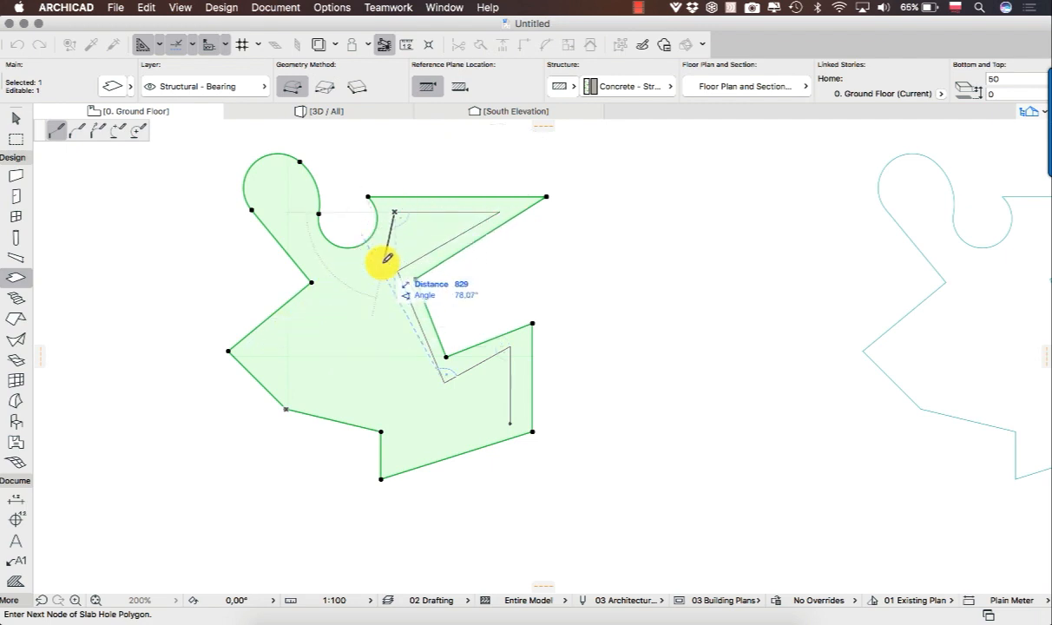
Step: Continue the hole contour with tangential arcs that follow the slab's curved notch and the rounded head above it
click(77, 131)
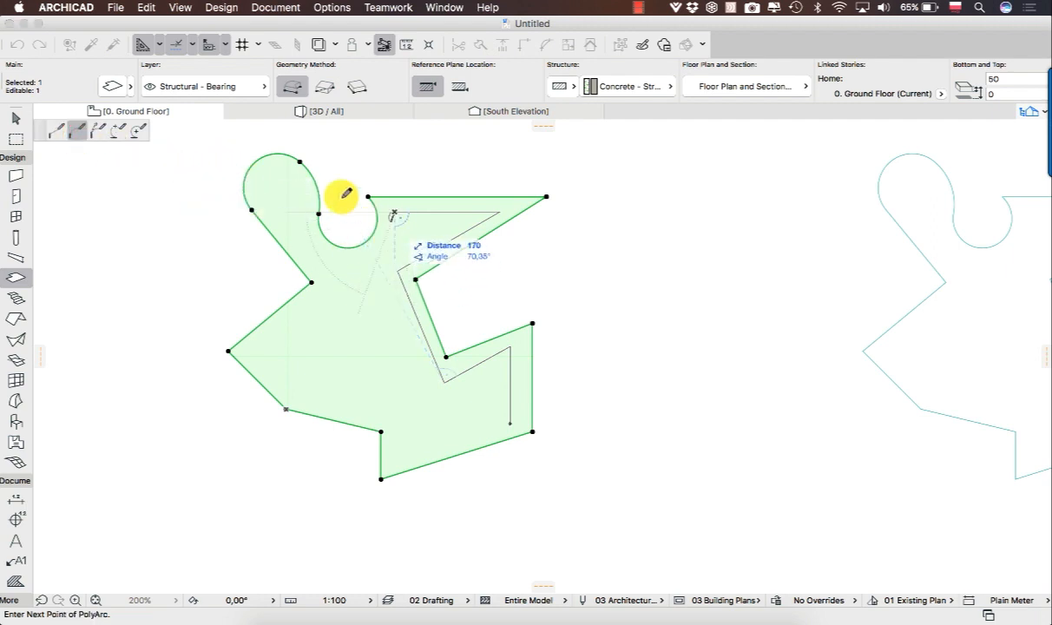
click(118, 130)
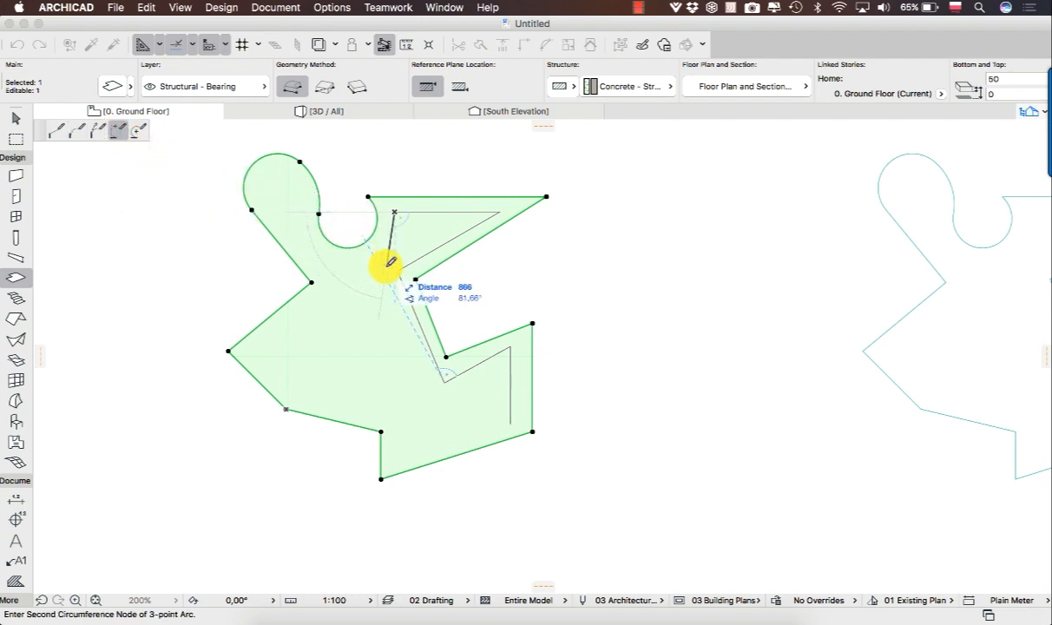
click(96, 130)
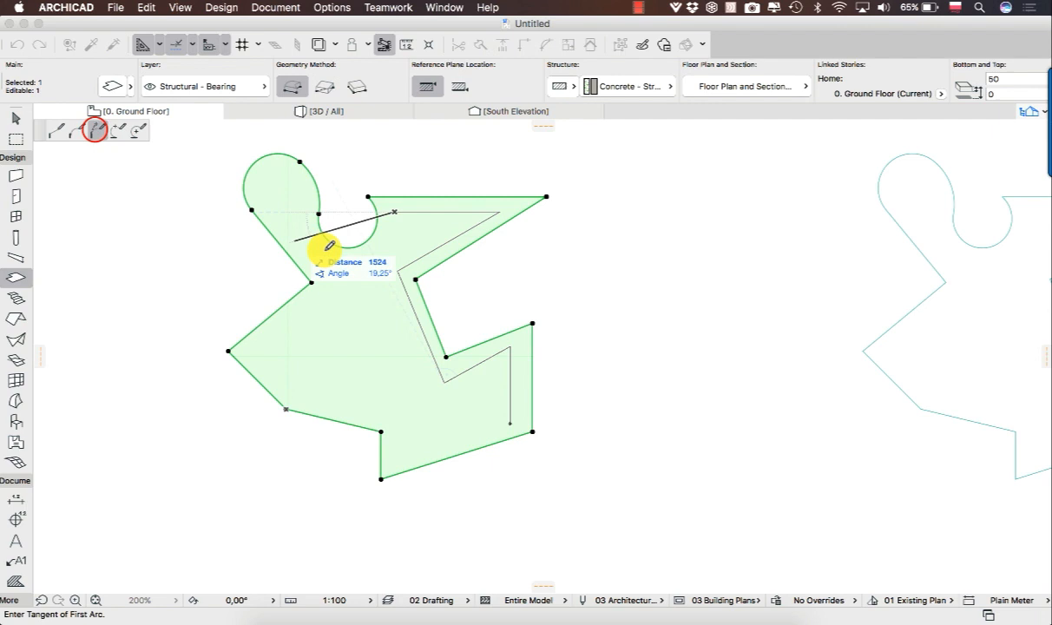
click(371, 272)
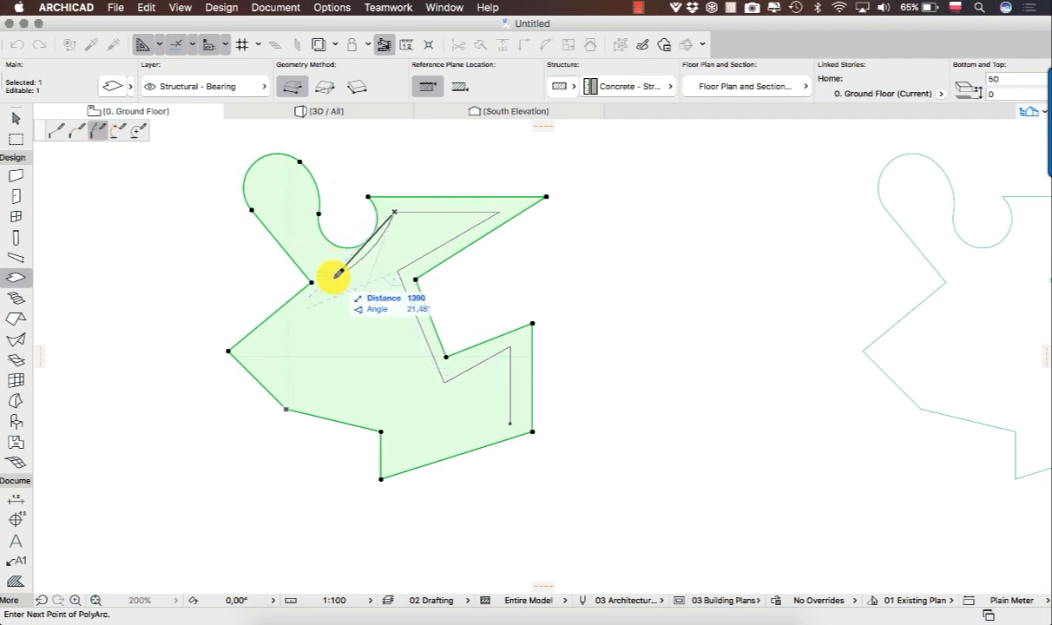
click(339, 265)
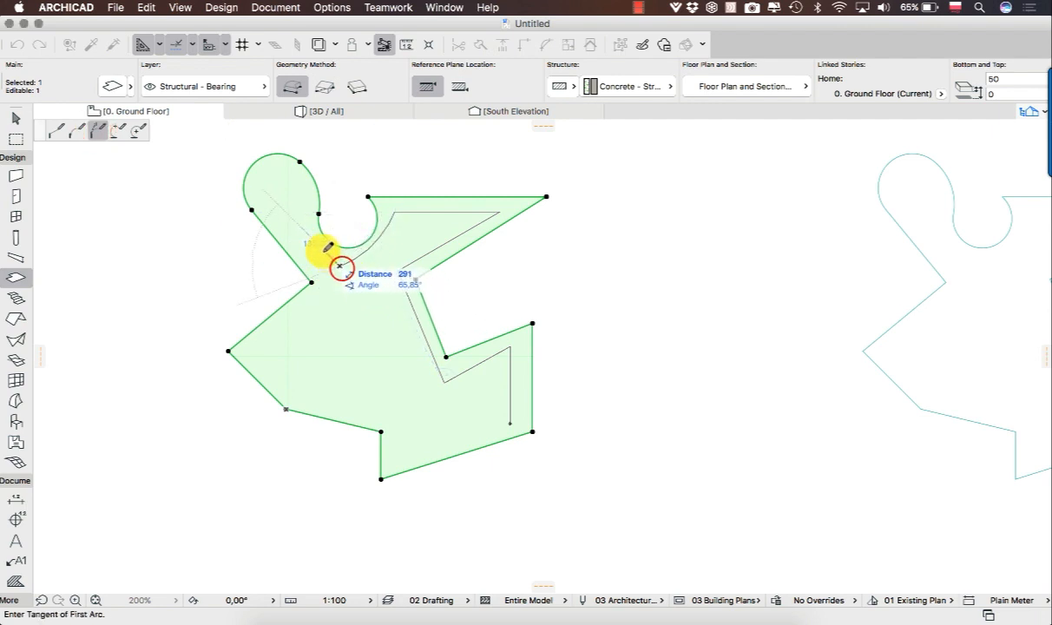
click(310, 263)
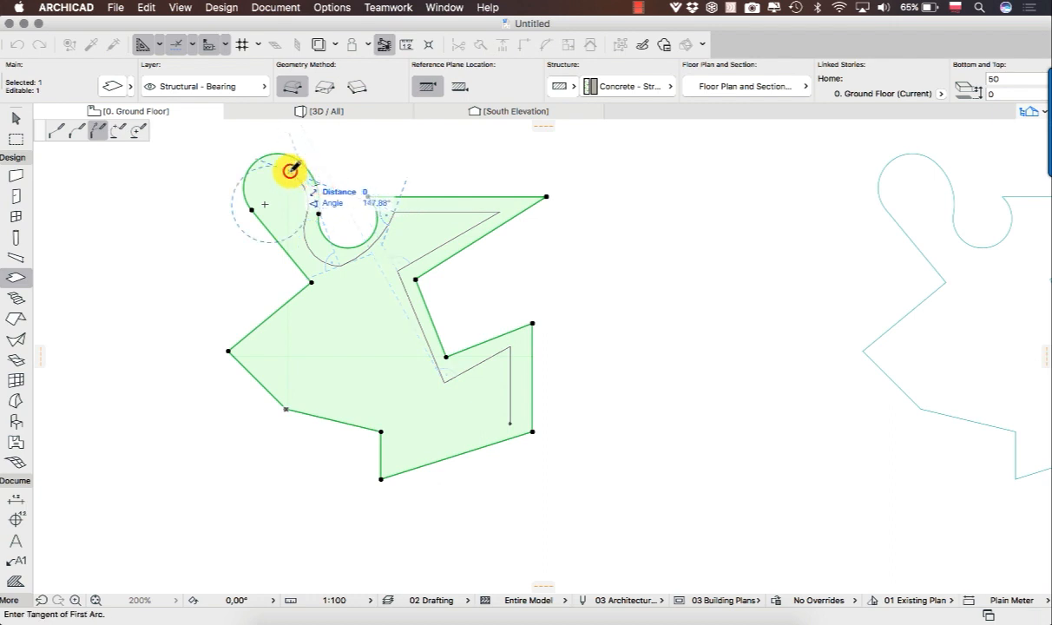
click(246, 146)
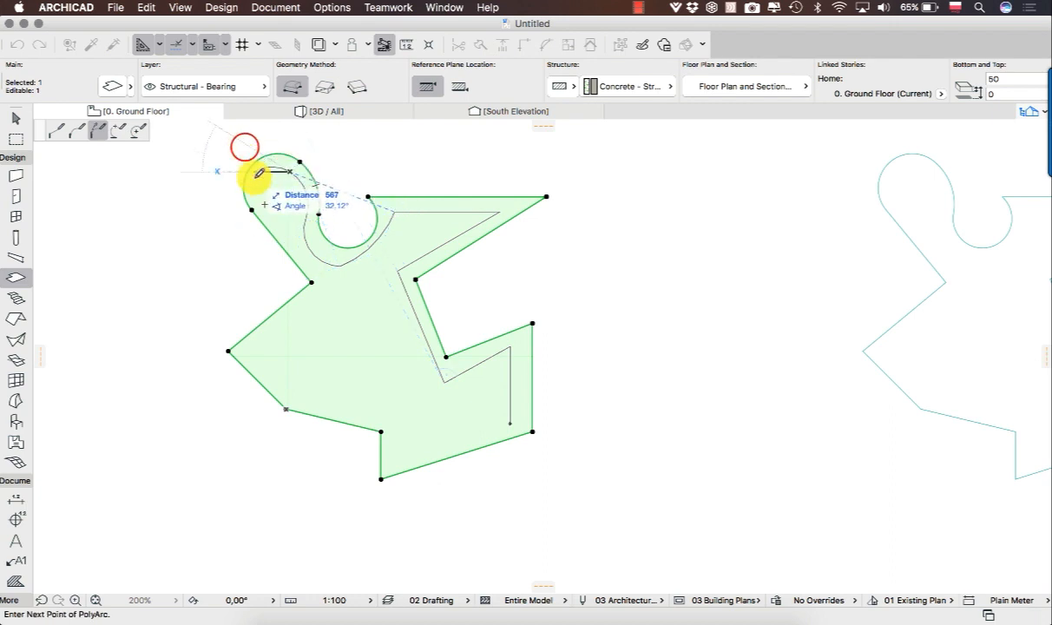
click(263, 195)
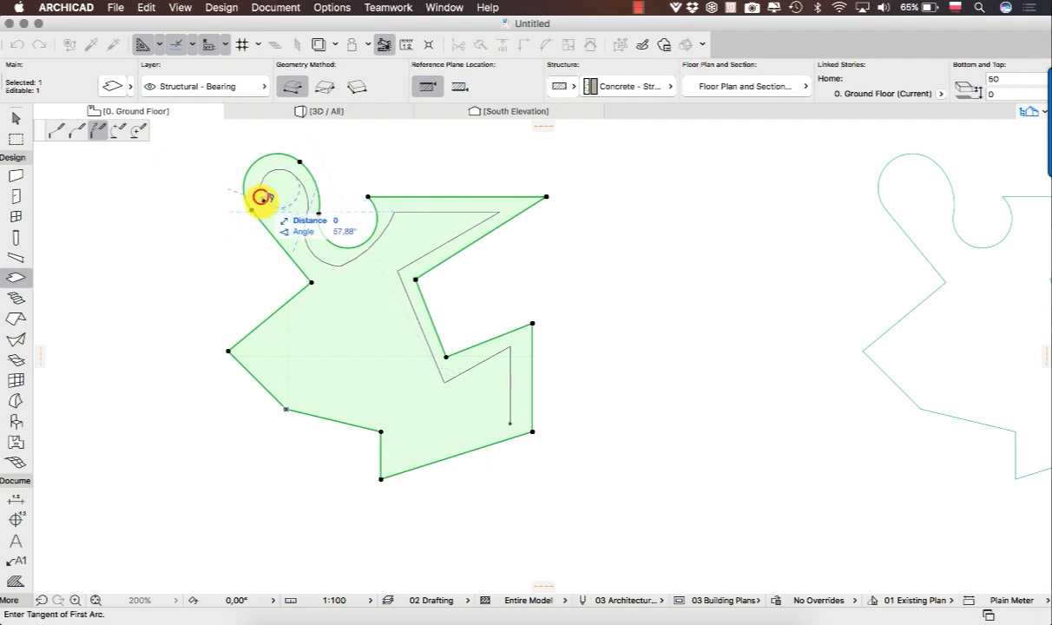
Step: Close the hole with straight edges inside the slab's western and southern outline, and select the original slab beneath the resulting frame
click(56, 131)
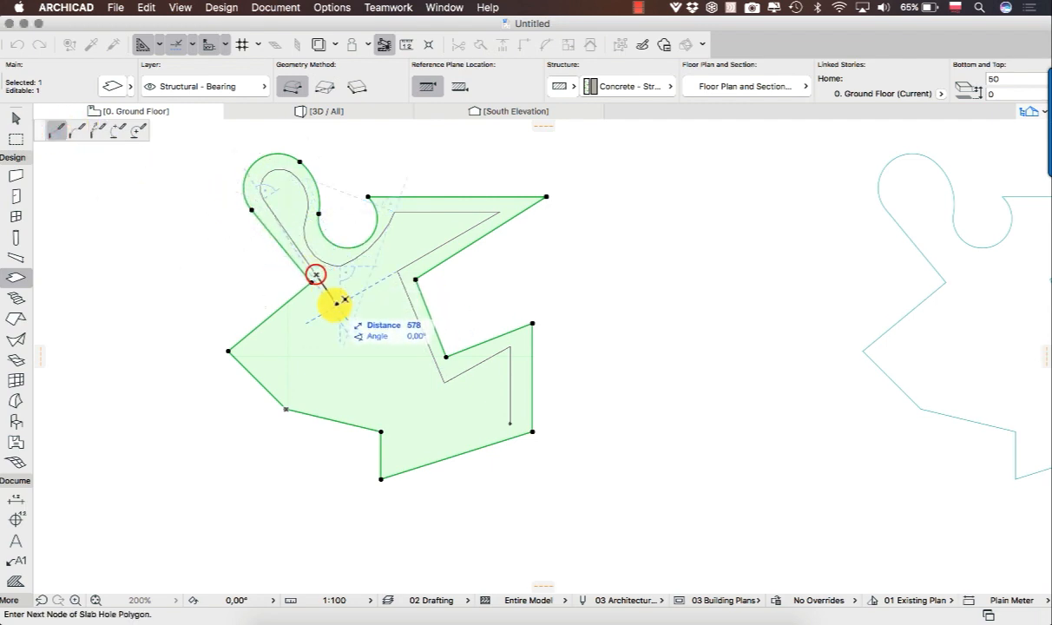
click(311, 280)
click(327, 287)
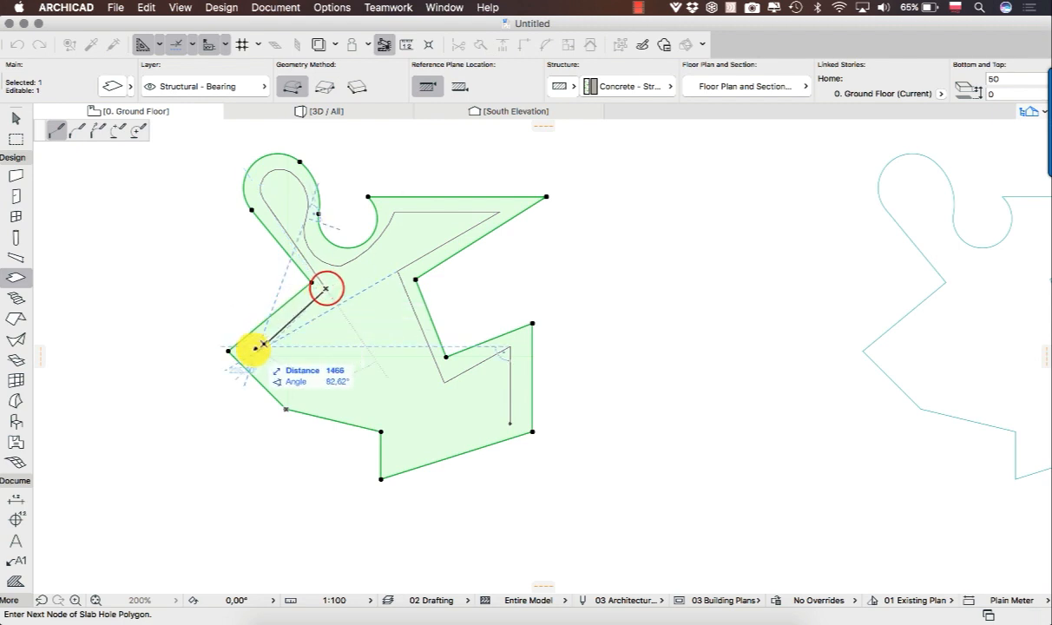
click(251, 350)
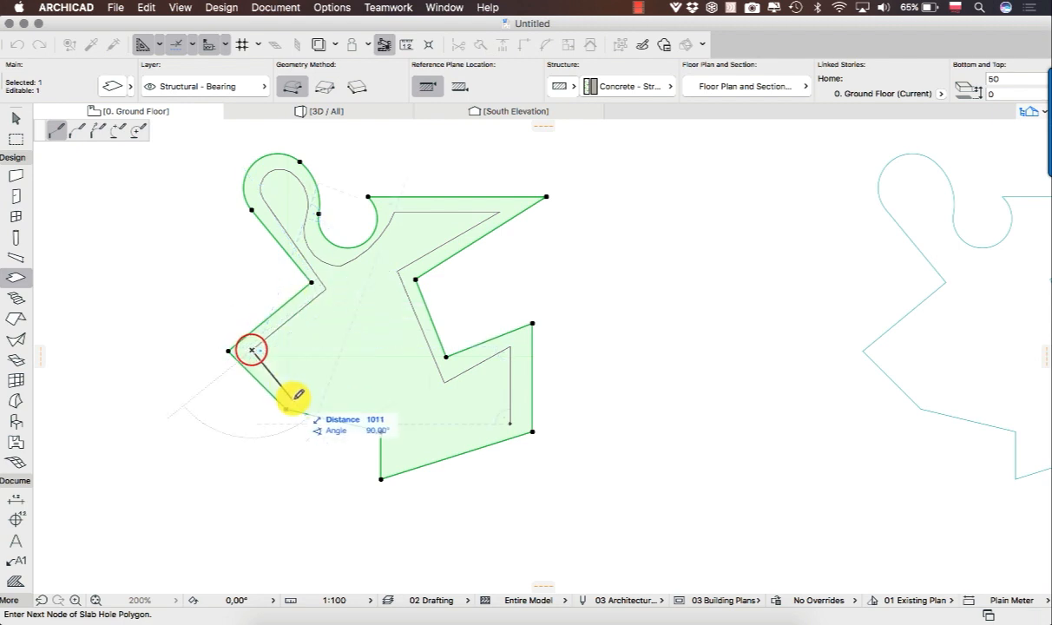
click(295, 395)
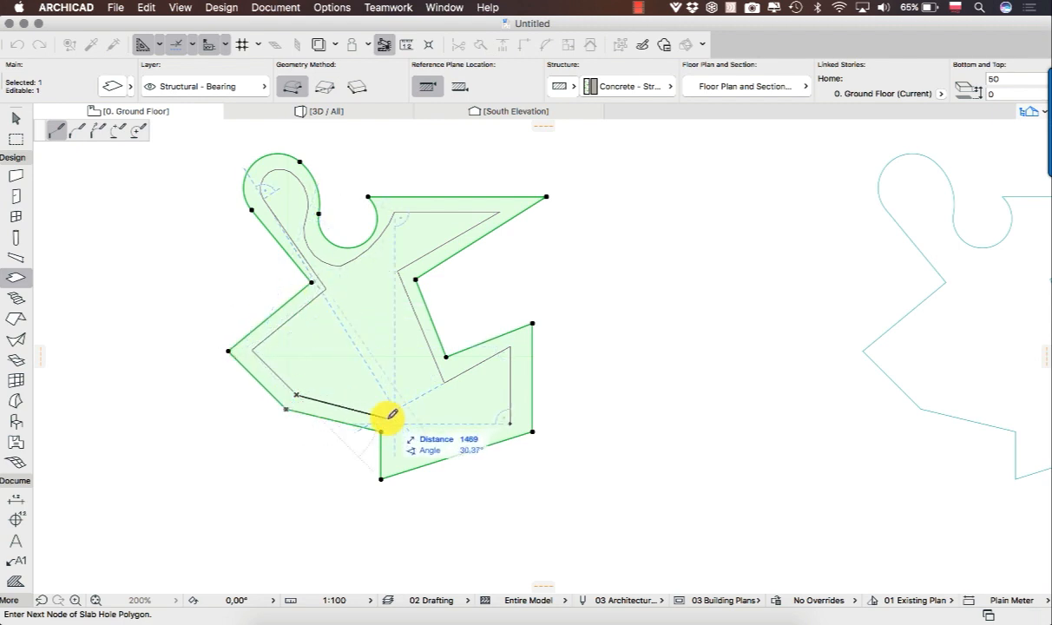
click(387, 418)
click(394, 462)
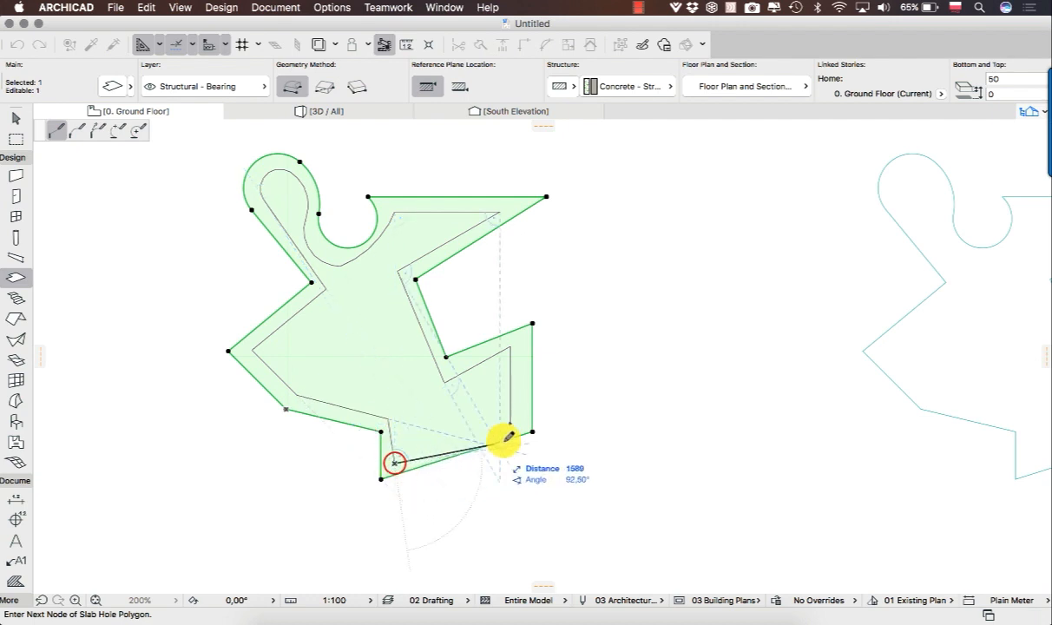
click(510, 424)
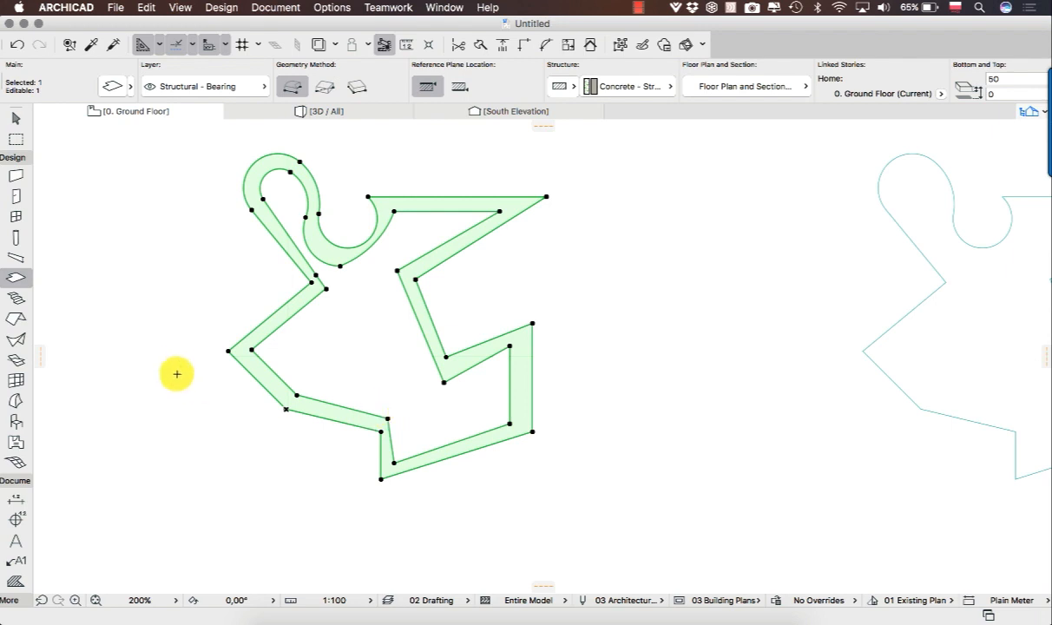
click(14, 118)
click(373, 329)
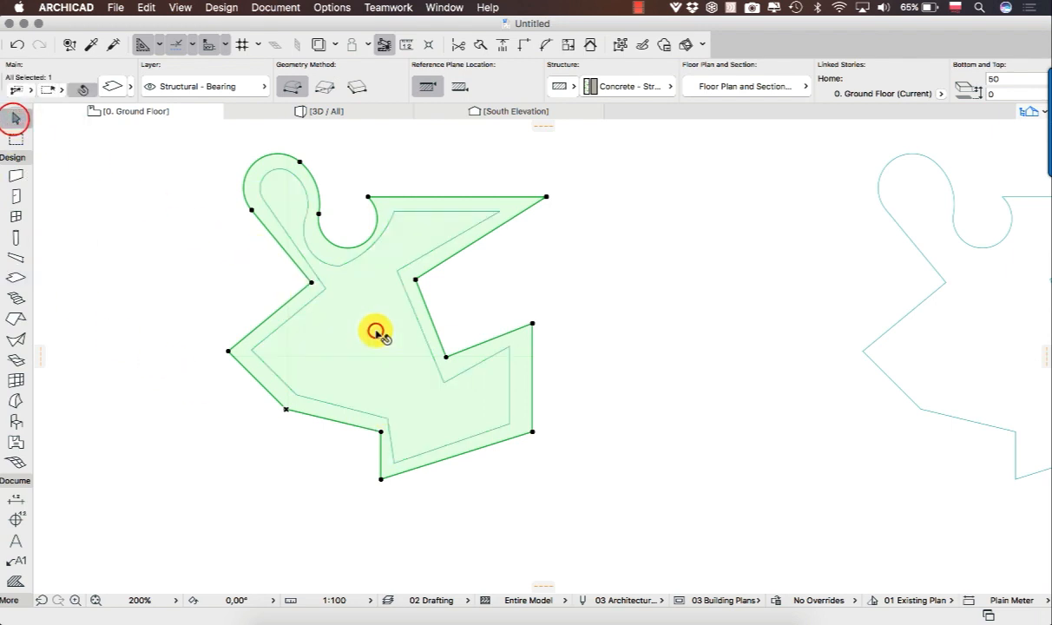
Step: Select the frame slab and the opening slab in turn, and check the opening slab's ID in its selection settings
click(150, 256)
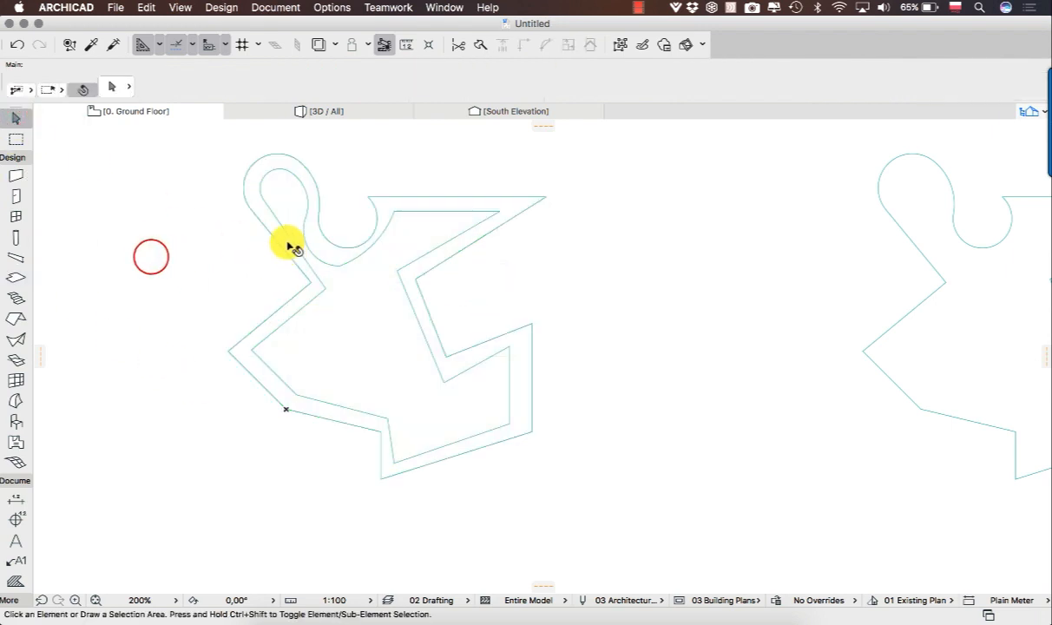
click(261, 168)
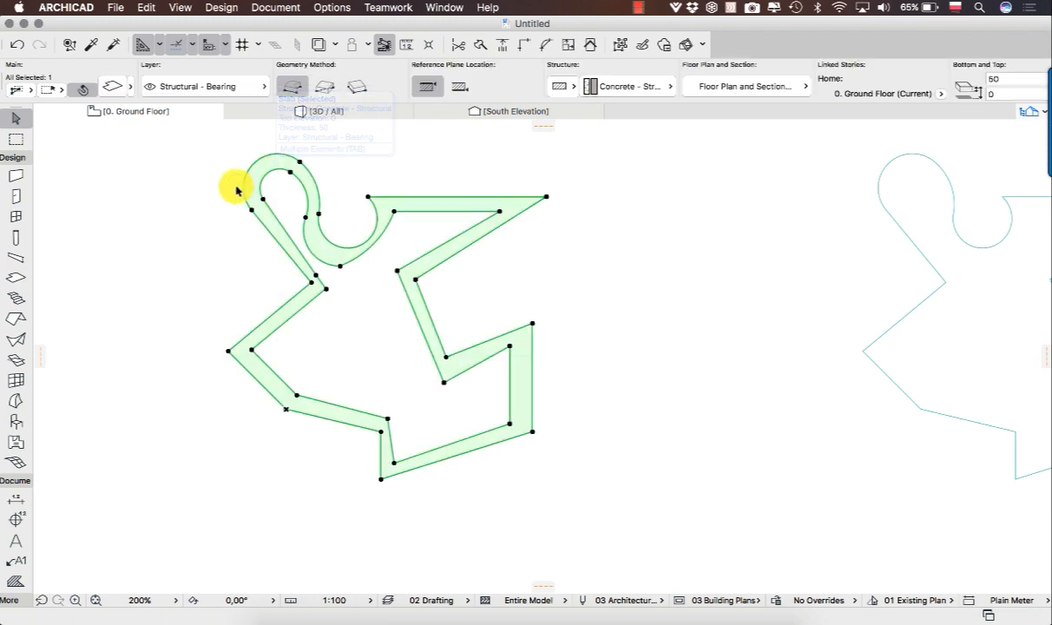
click(217, 249)
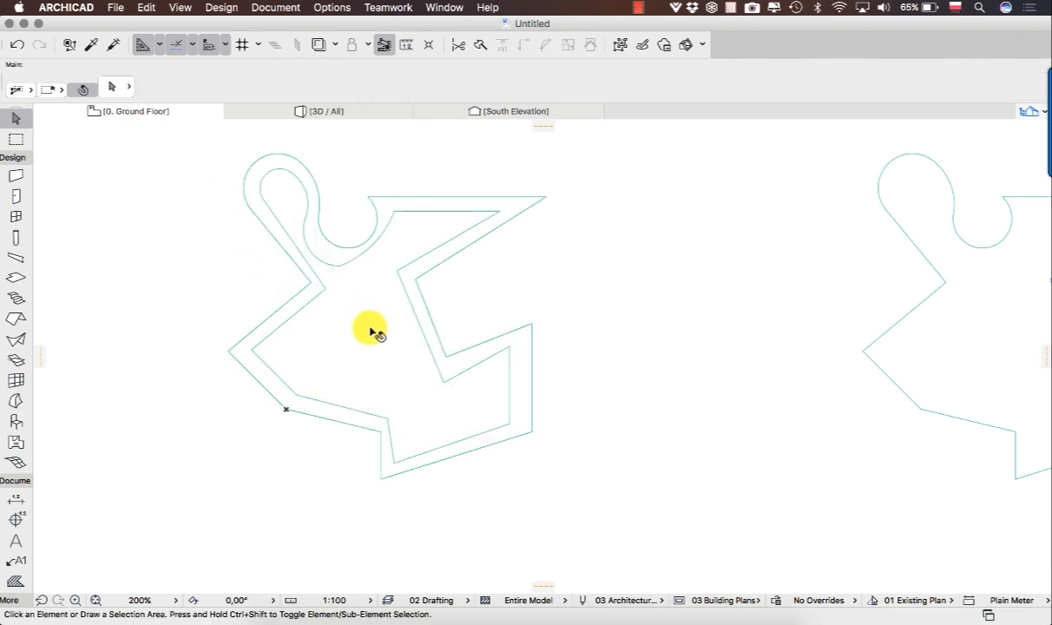
click(360, 327)
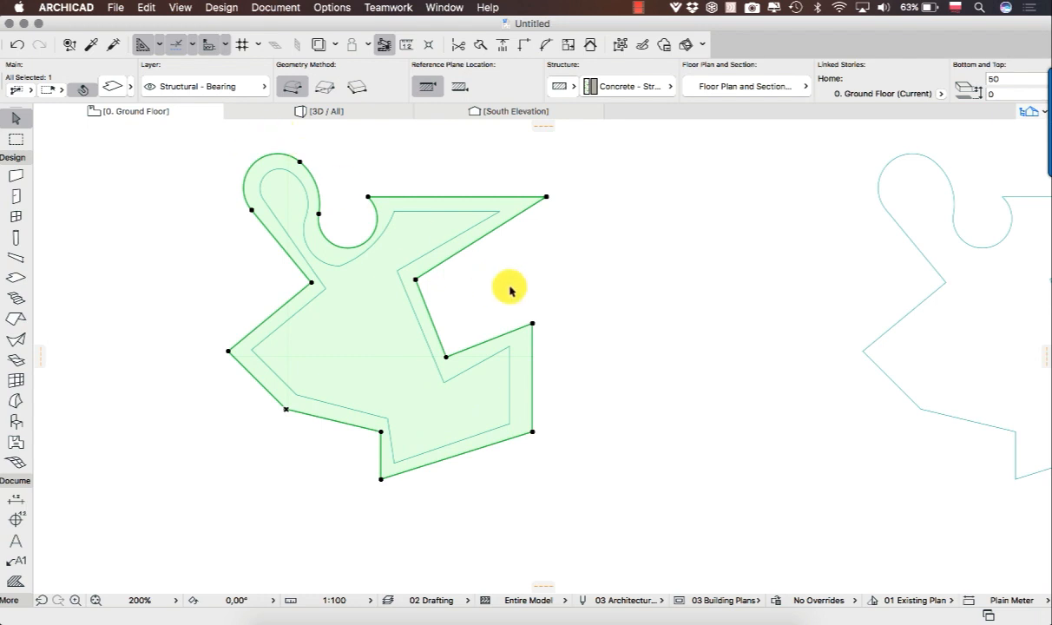
click(112, 87)
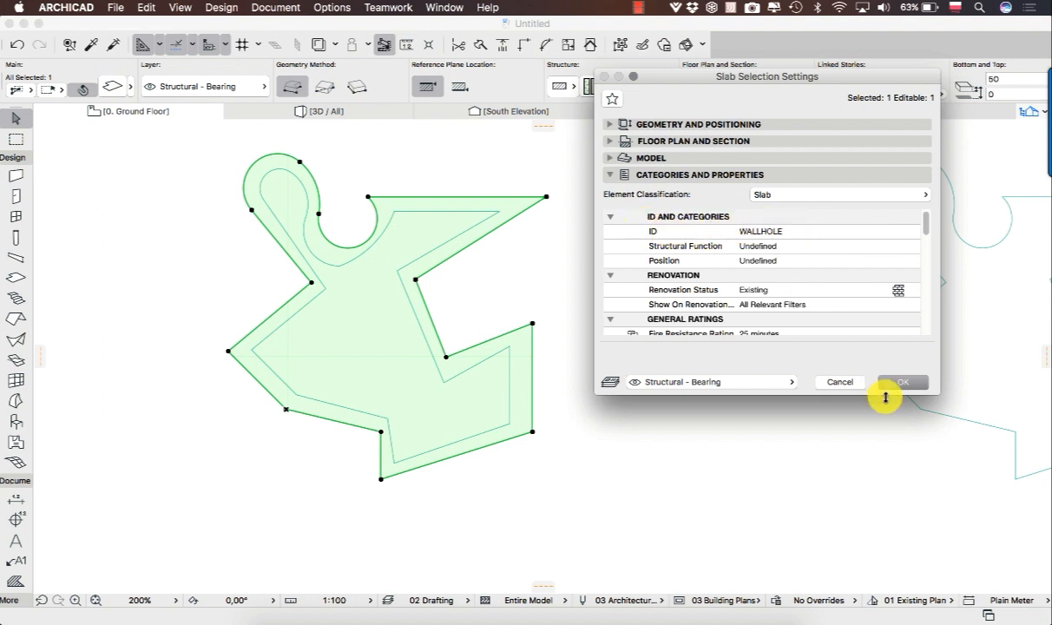
click(855, 382)
click(547, 410)
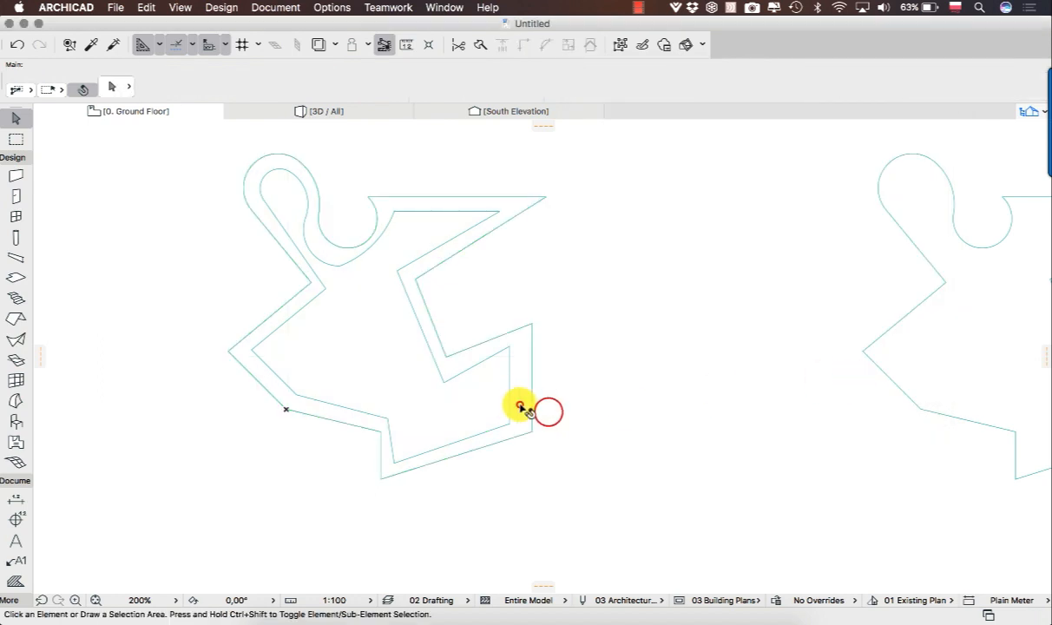
click(520, 405)
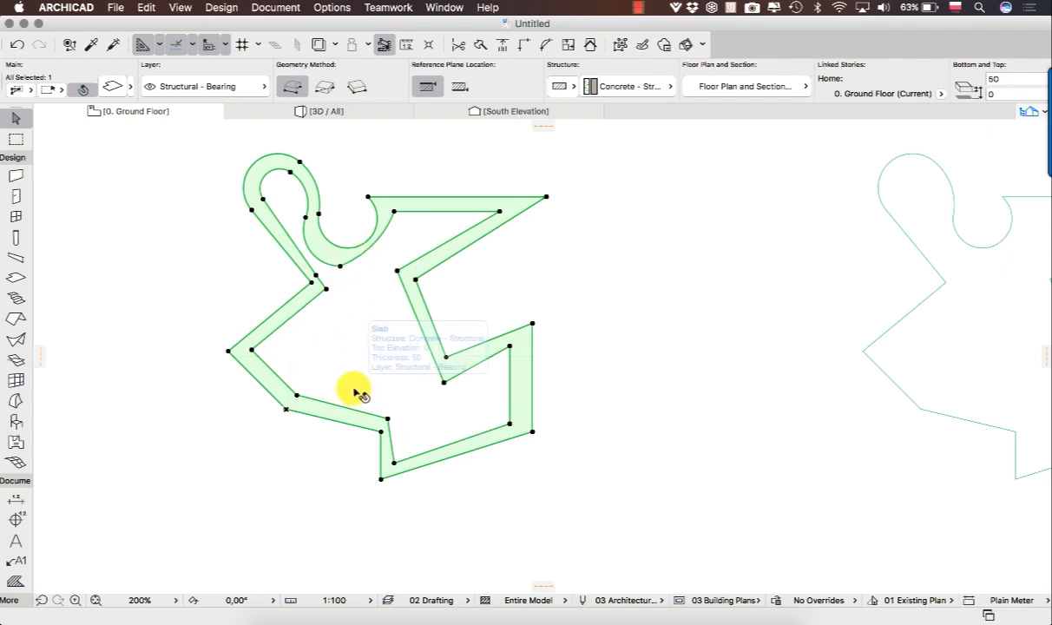
click(634, 279)
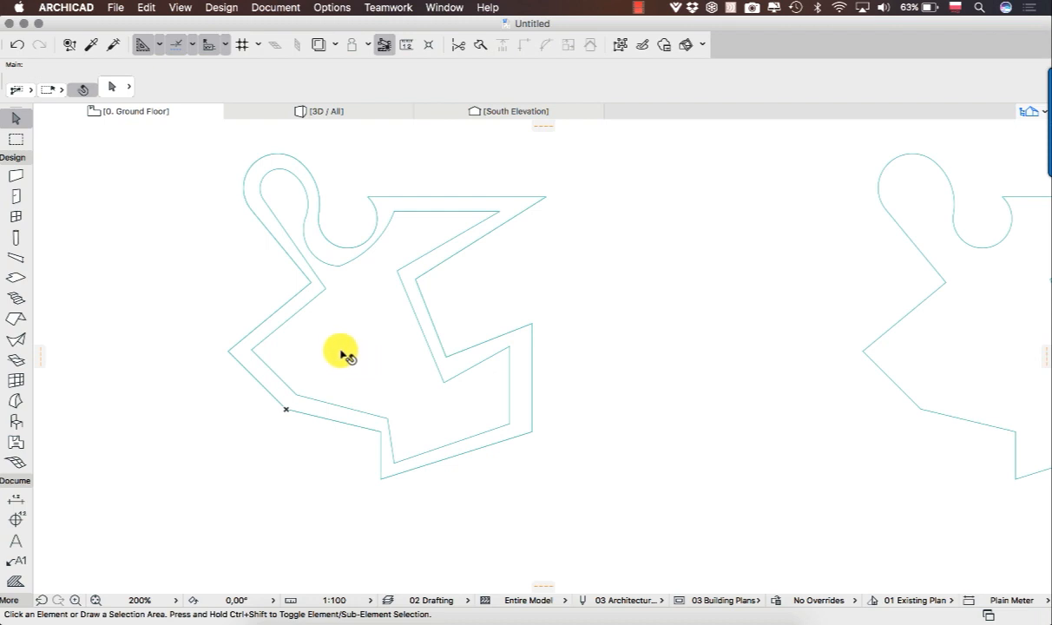
Step: Set the Slab tool's default override surface to Glass - Clear Fast
click(14, 280)
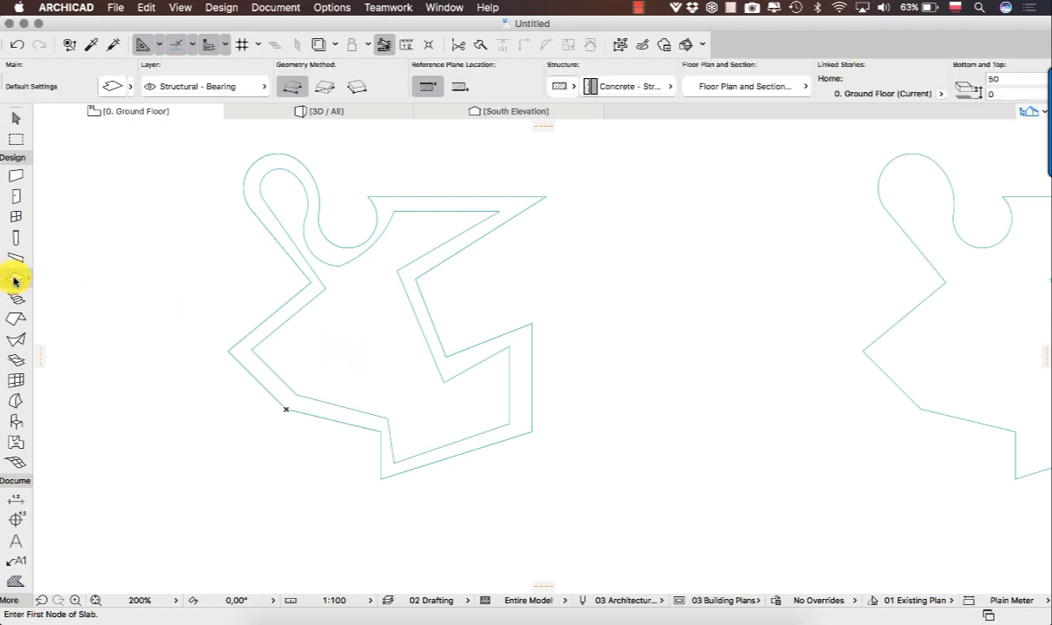
double_click(15, 280)
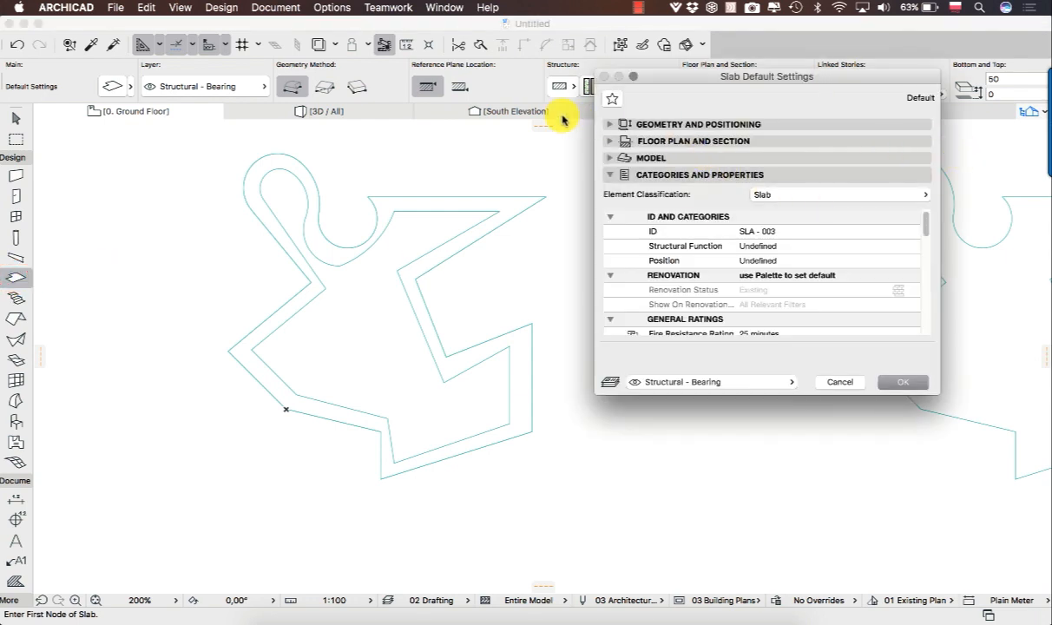
click(609, 175)
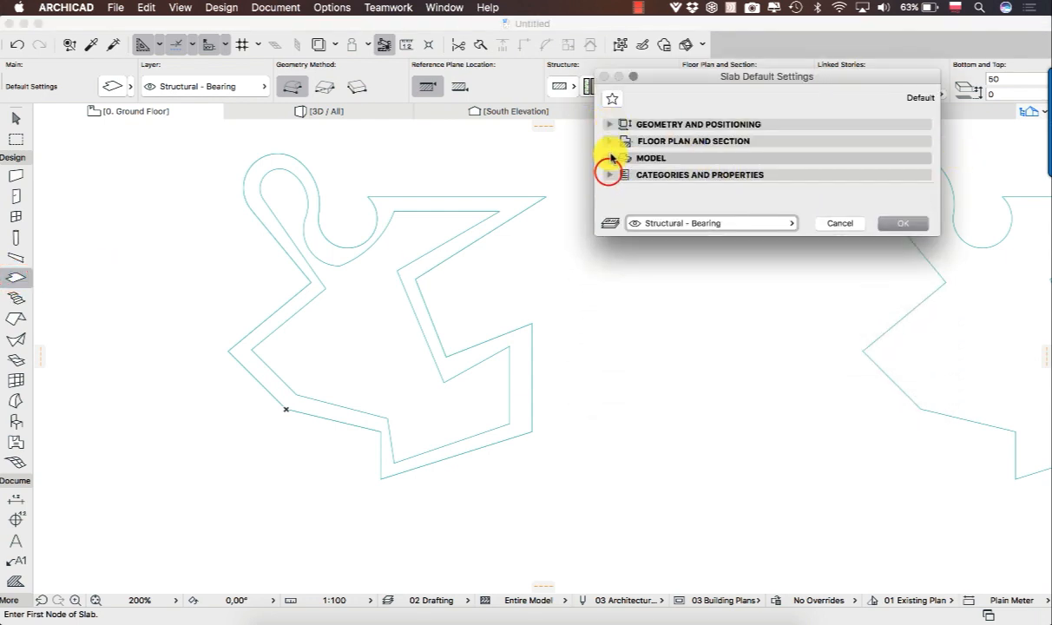
click(610, 161)
click(695, 195)
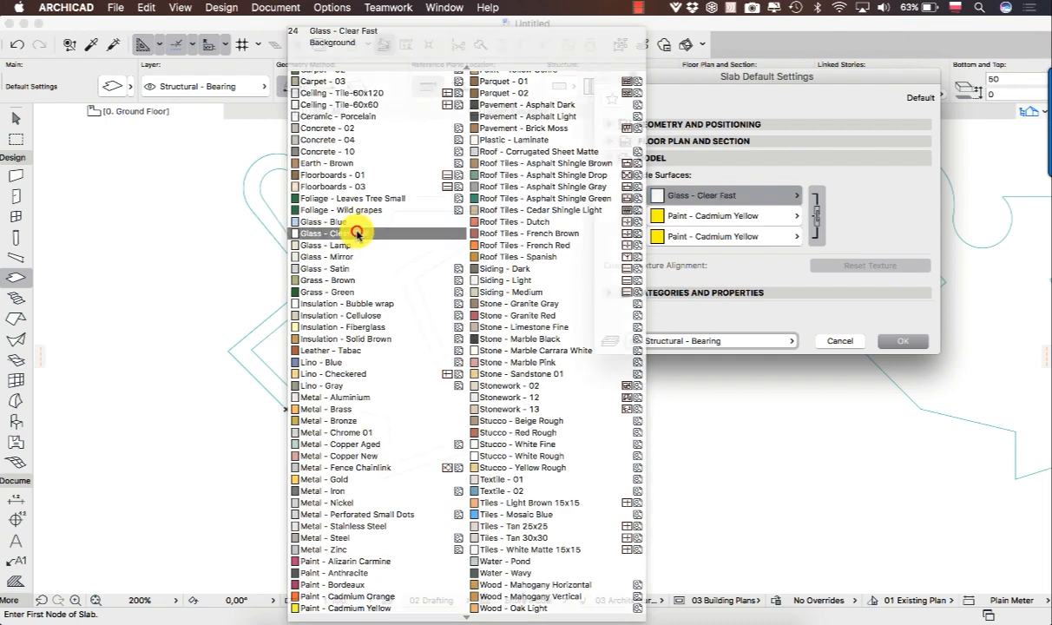
click(347, 233)
click(903, 339)
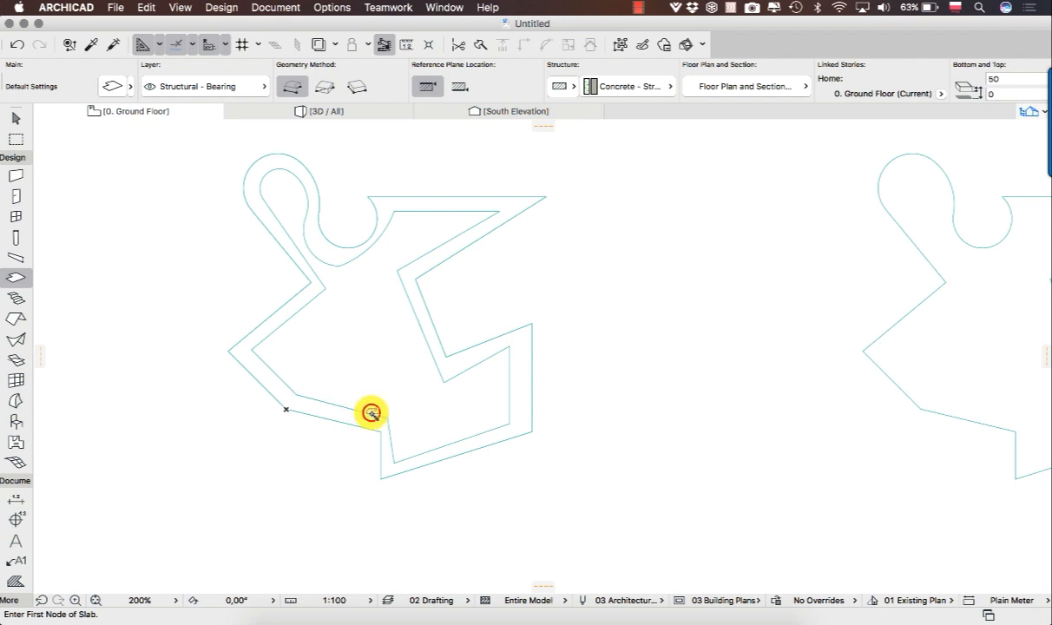
Step: Fill the frame's inner hole with a glass slab using the Magic Wand, and select the overlapping slabs in turn to check them
click(15, 117)
click(393, 322)
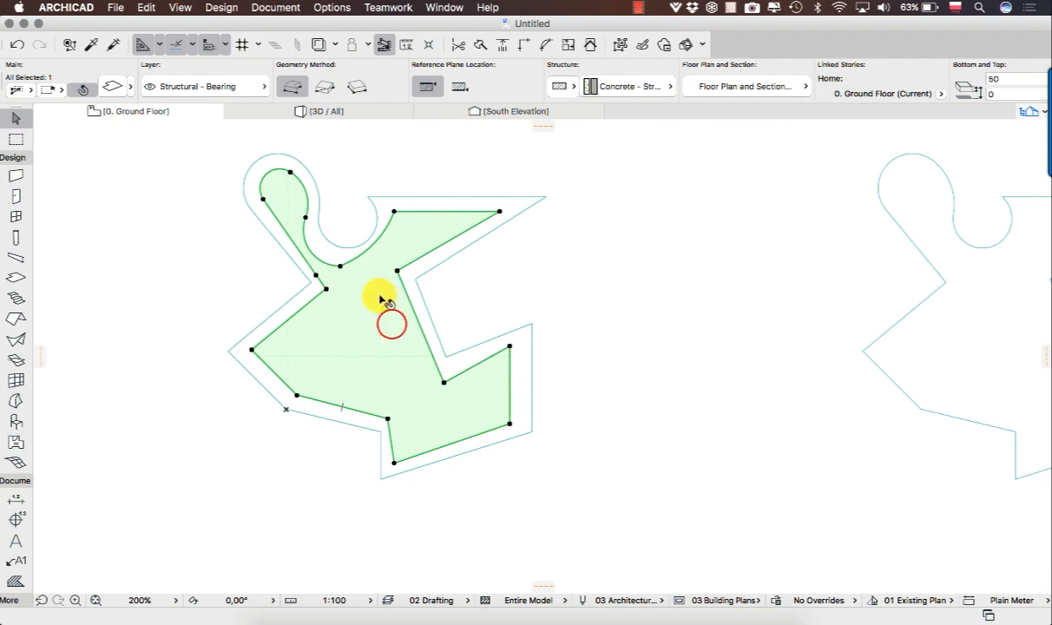
click(306, 302)
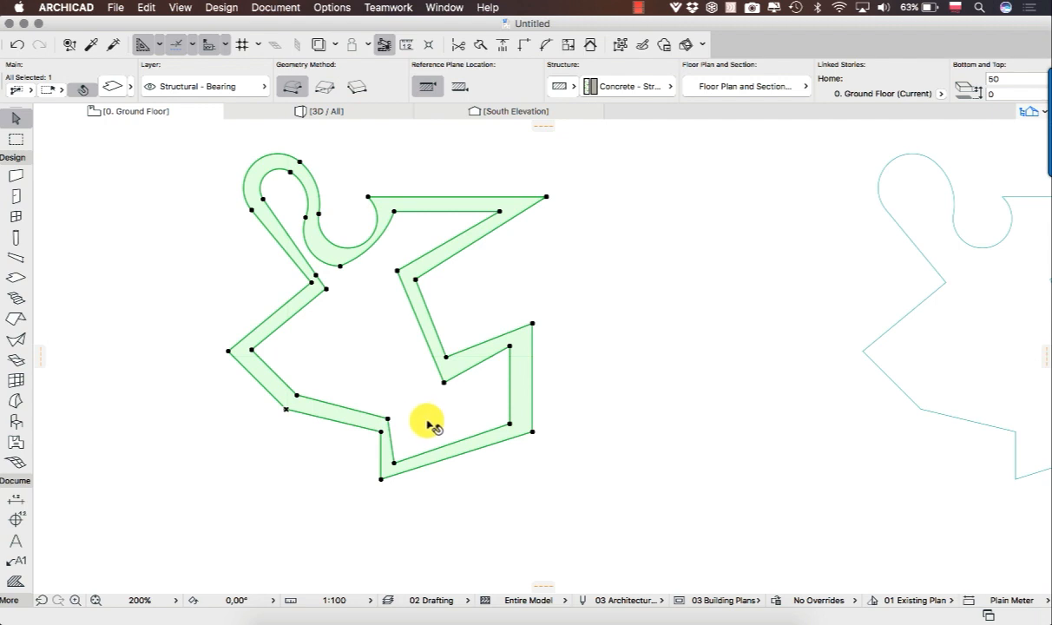
click(519, 447)
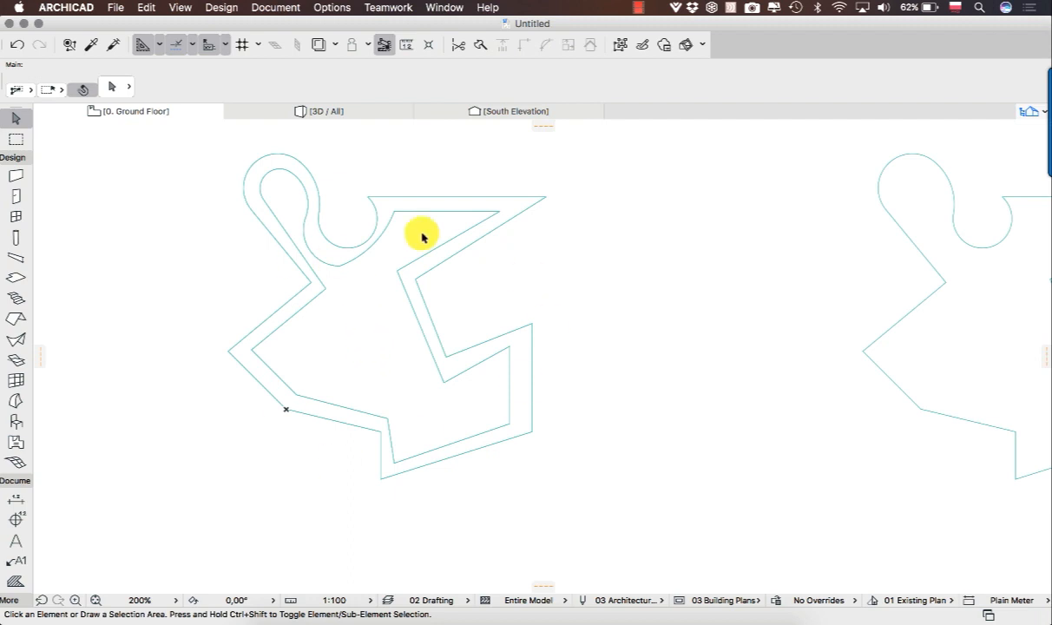
click(386, 350)
click(635, 280)
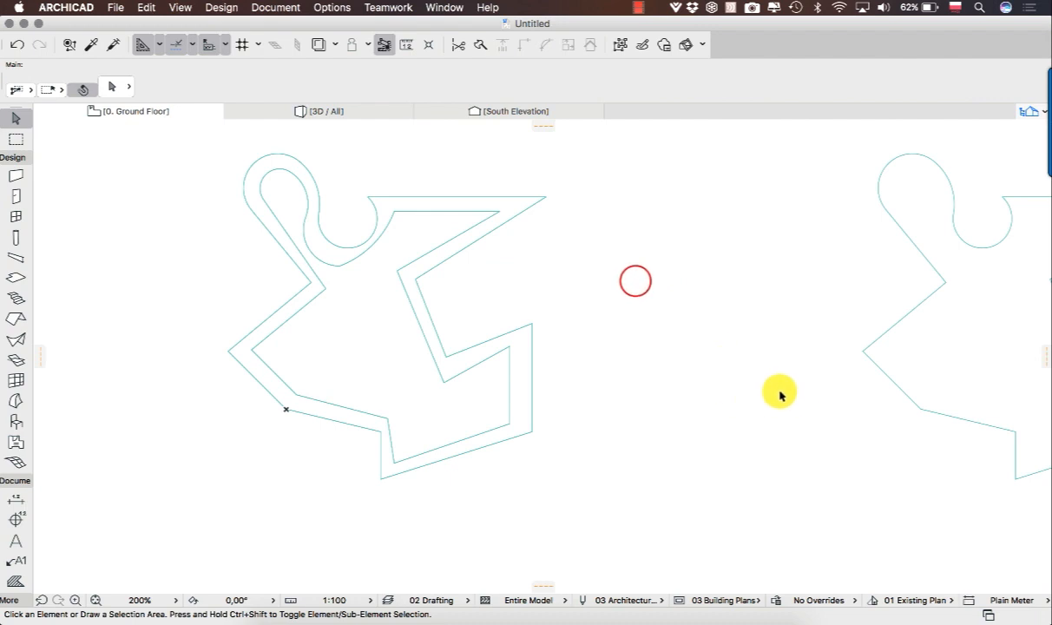
Step: Select the copied slab east of the frame and check its override surfaces and ID in the selection settings
scroll(588, 307, down, 3)
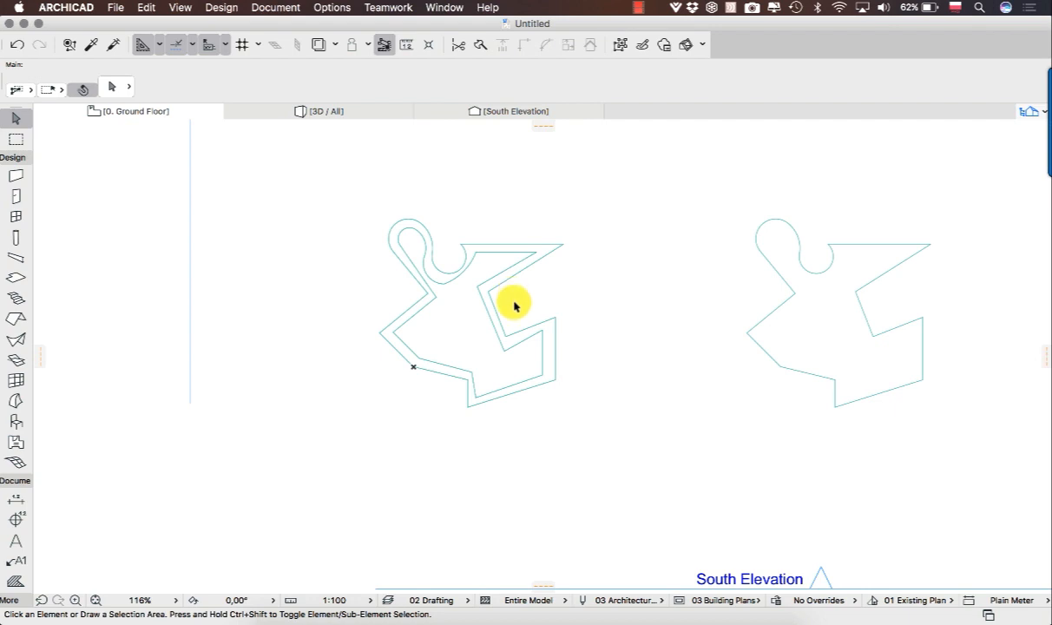
middle_drag(718, 352, 524, 337)
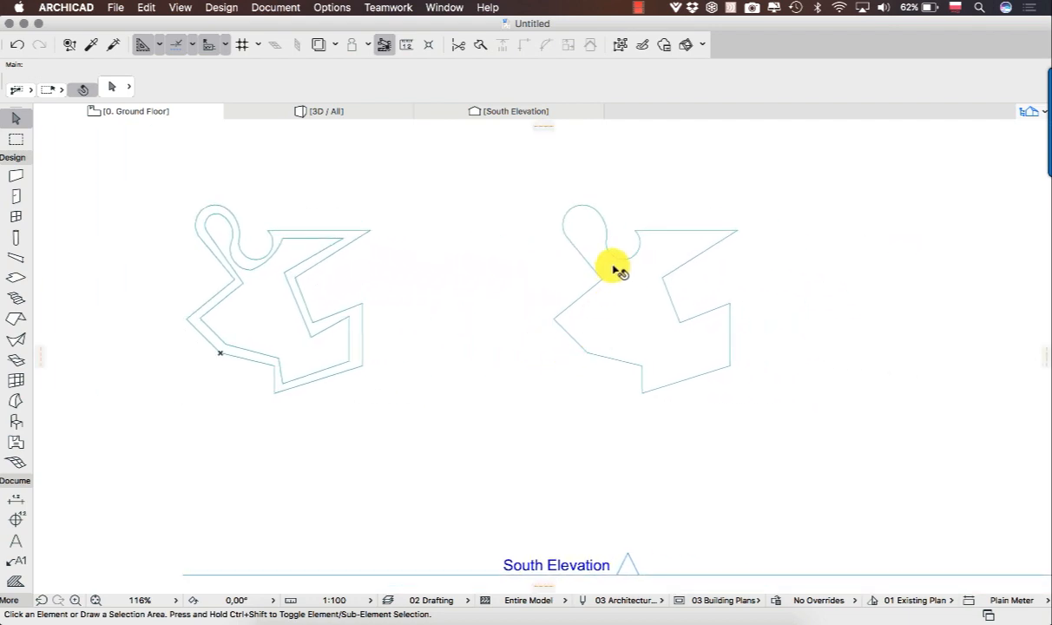
click(634, 317)
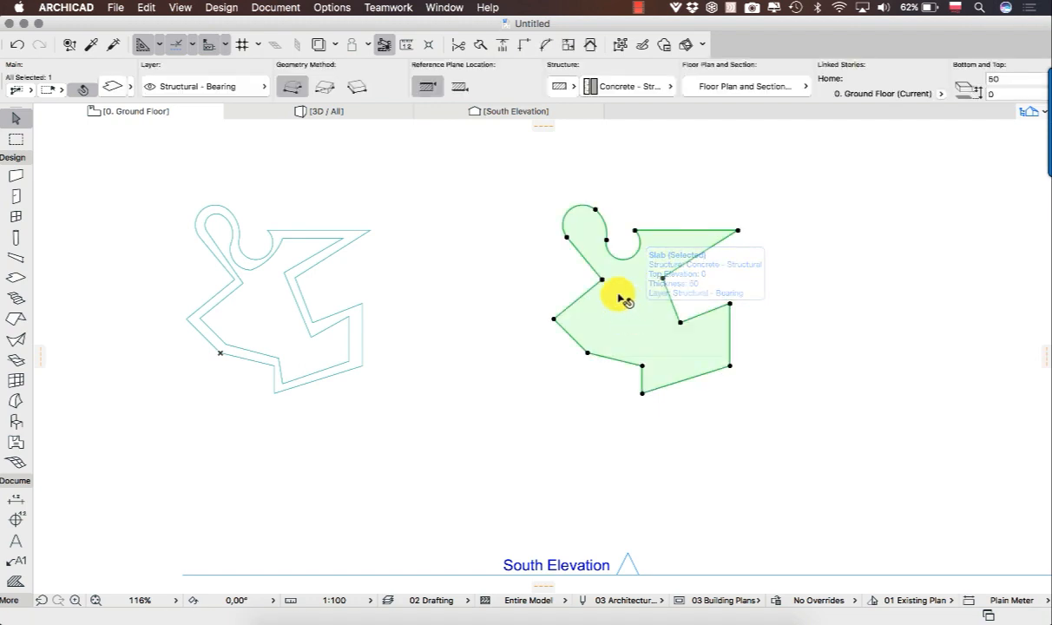
scroll(686, 302, up, 3)
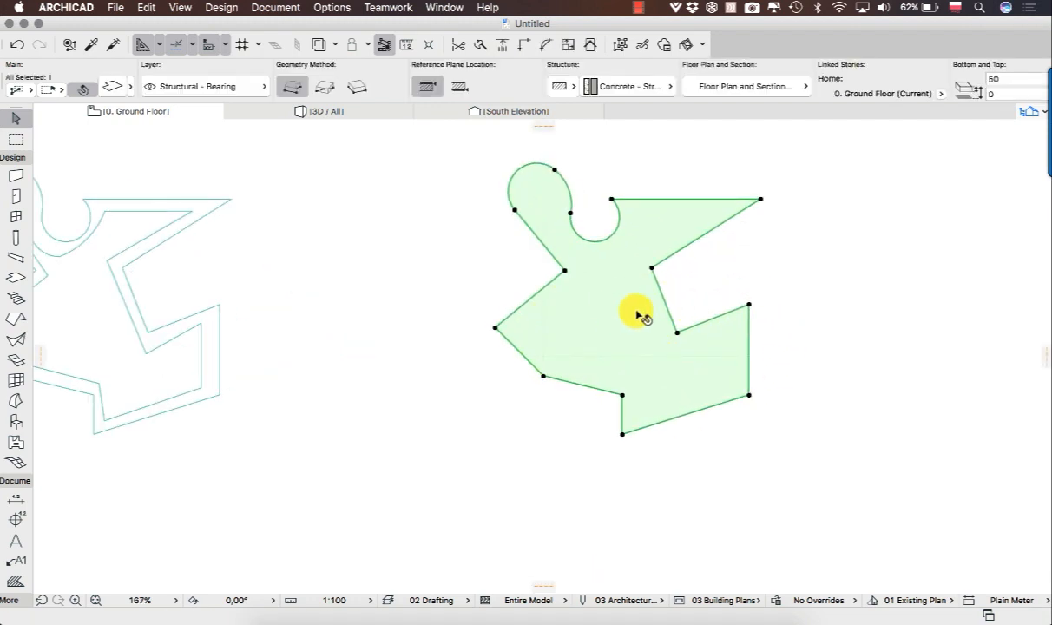
click(108, 84)
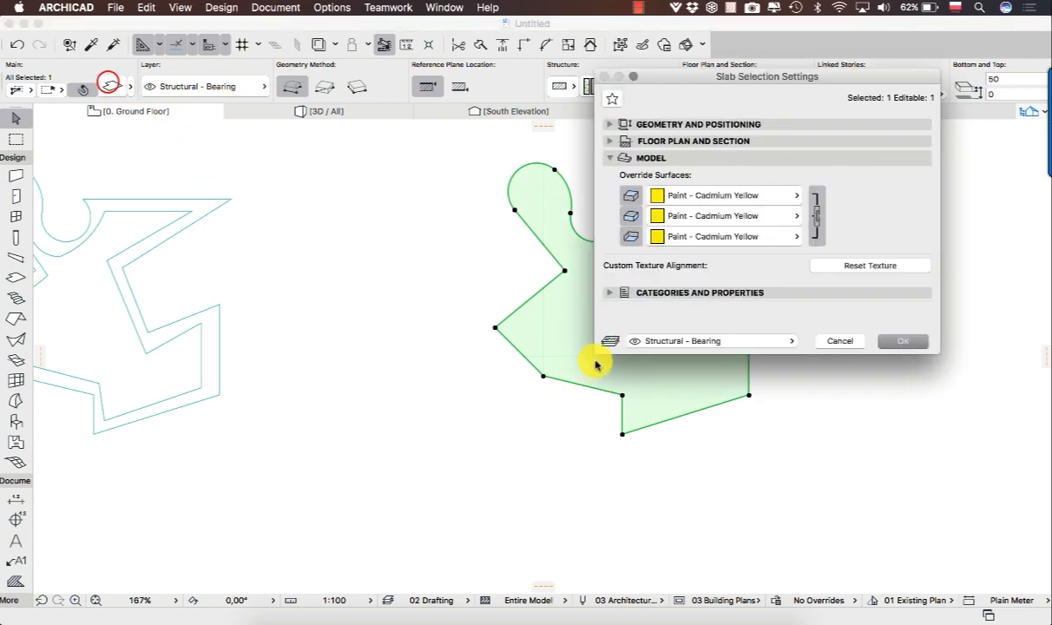
click(704, 294)
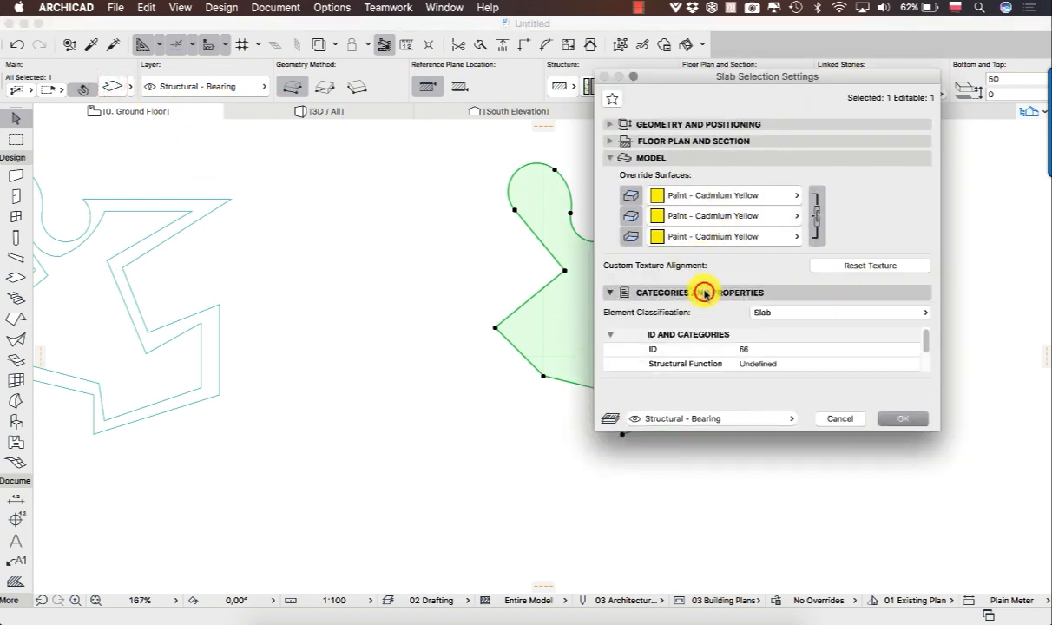
click(846, 498)
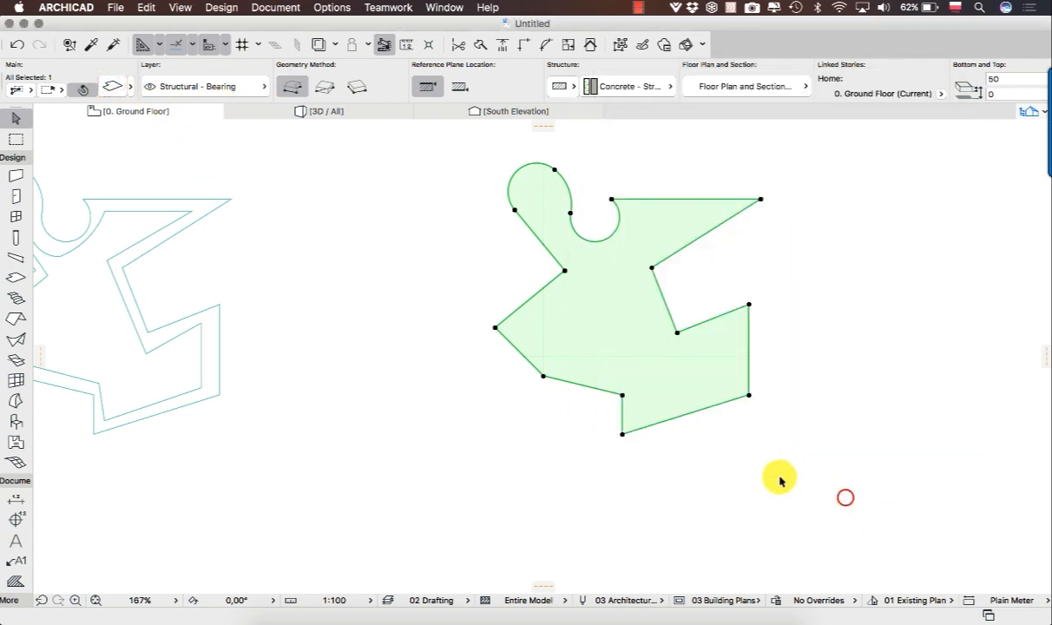
Step: Start a hole polygon in the copied slab with straight edges just inside its eastern outline, as far as the curved notch
click(813, 396)
click(678, 374)
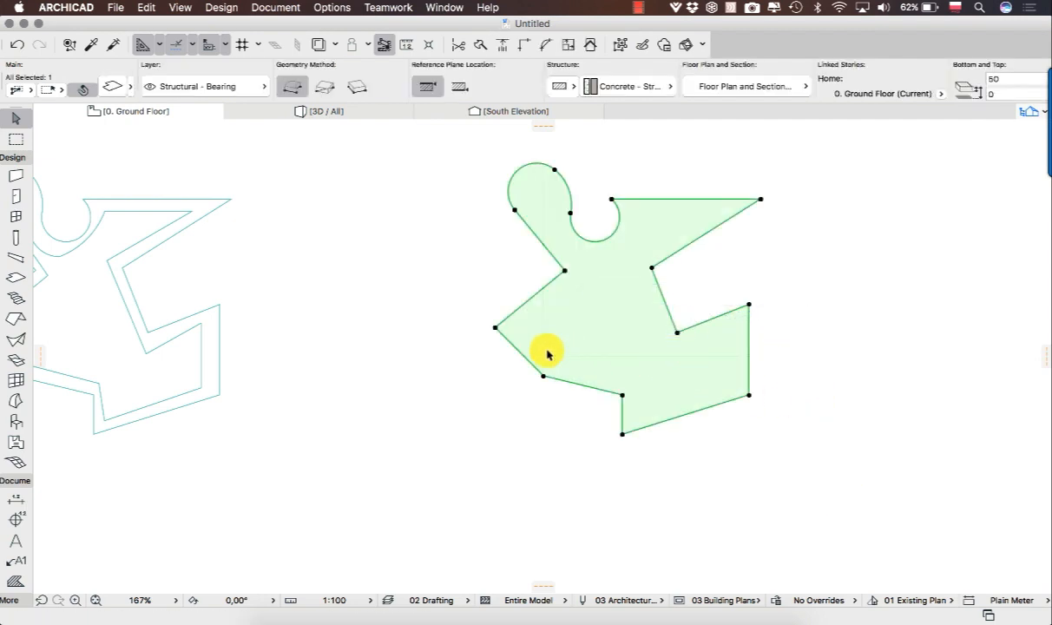
click(8, 275)
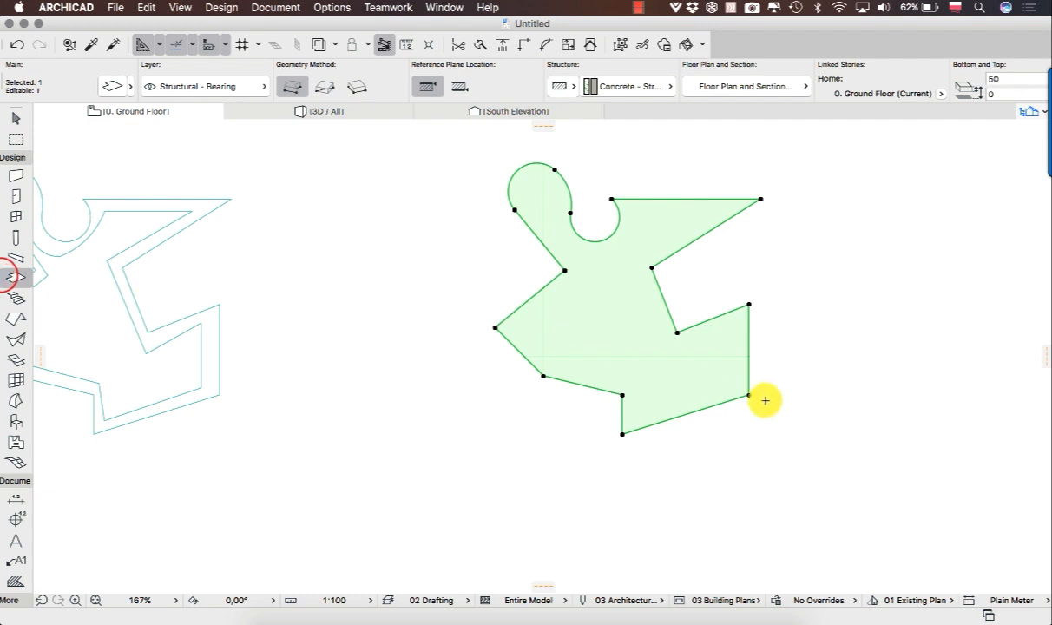
click(734, 391)
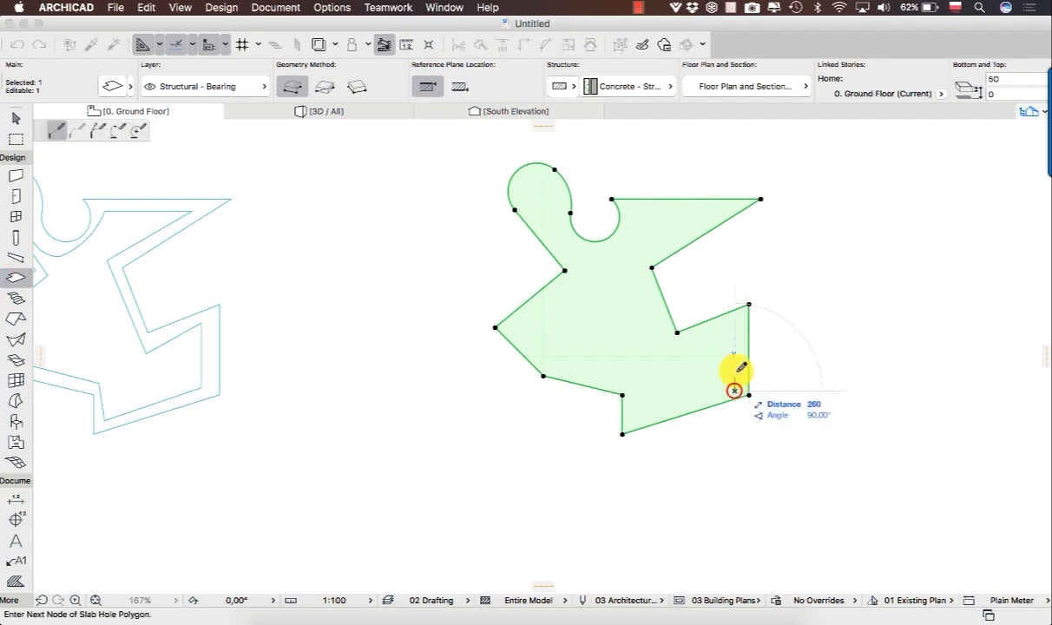
click(735, 327)
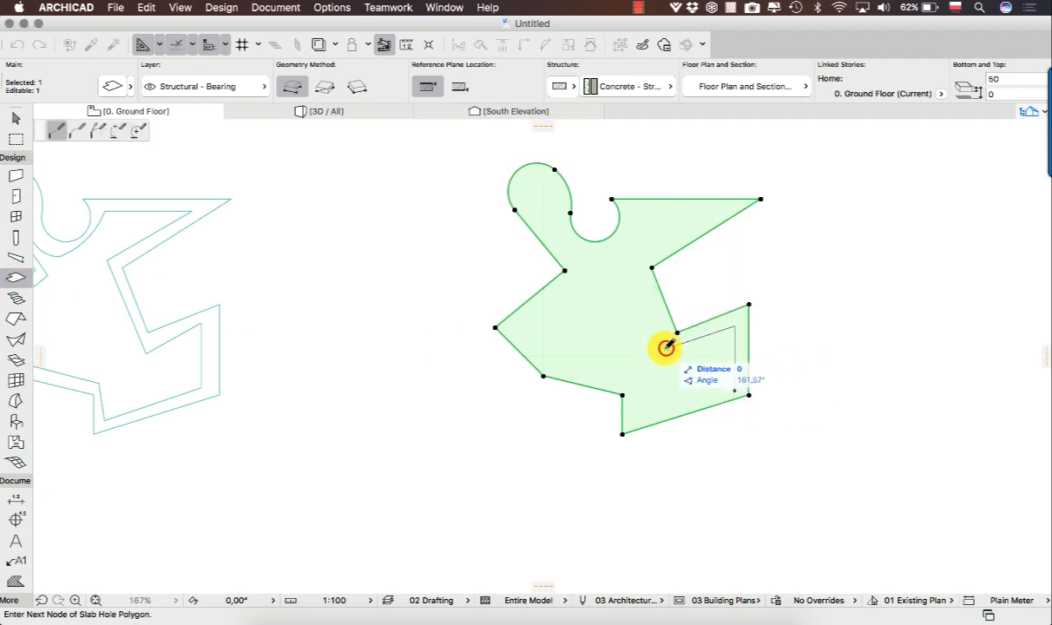
click(636, 257)
click(698, 220)
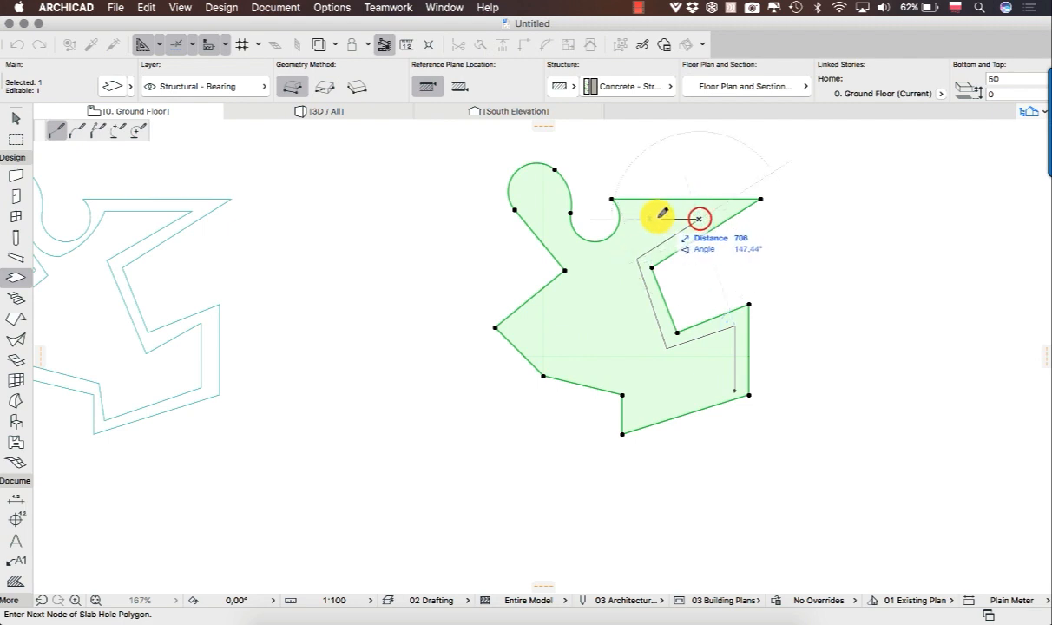
click(638, 215)
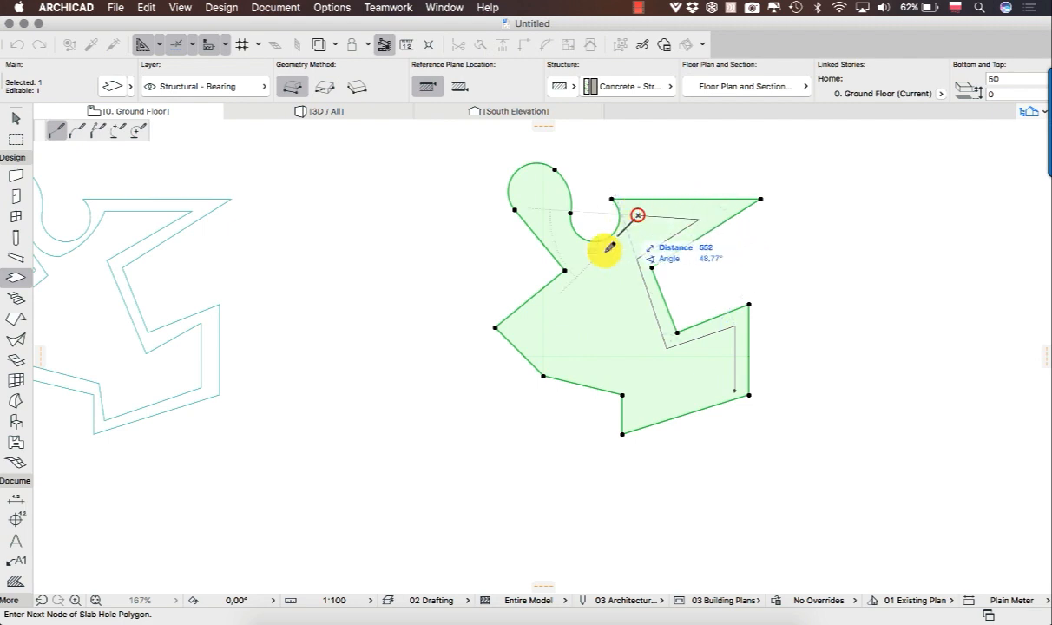
Step: Close the hole with straight edges inside the western and southern outline, the southwest one about 1008 long at 90°, and deselect the slab
click(527, 326)
click(564, 364)
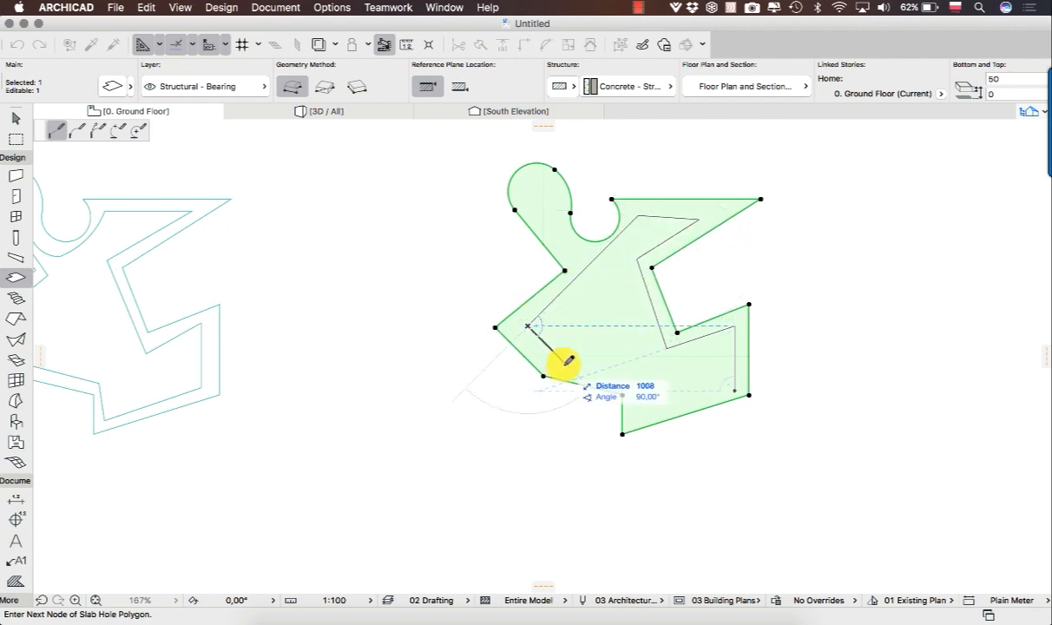
click(639, 374)
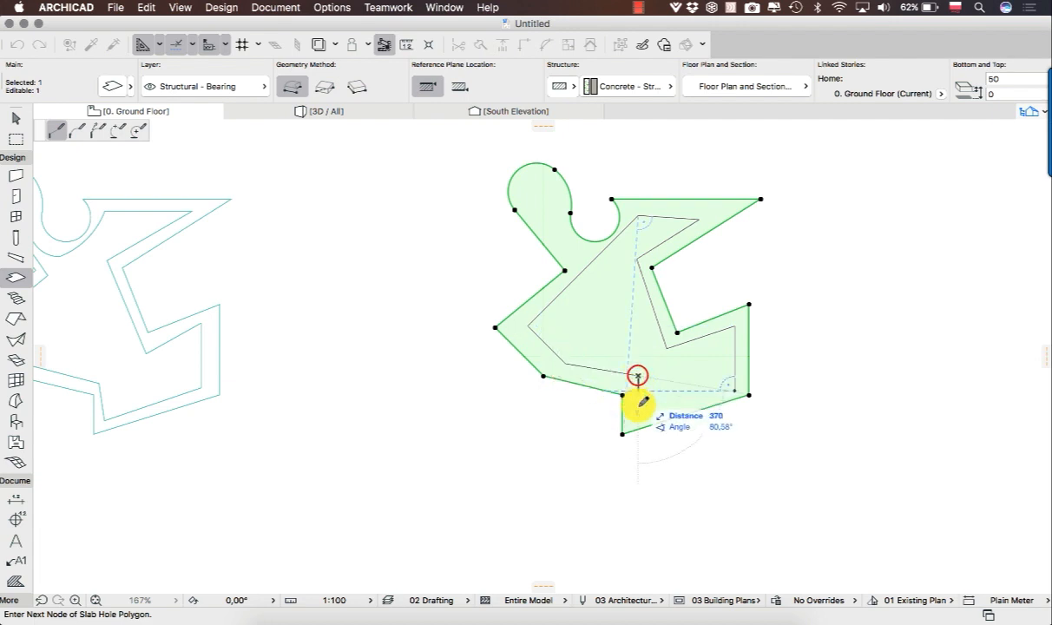
click(638, 415)
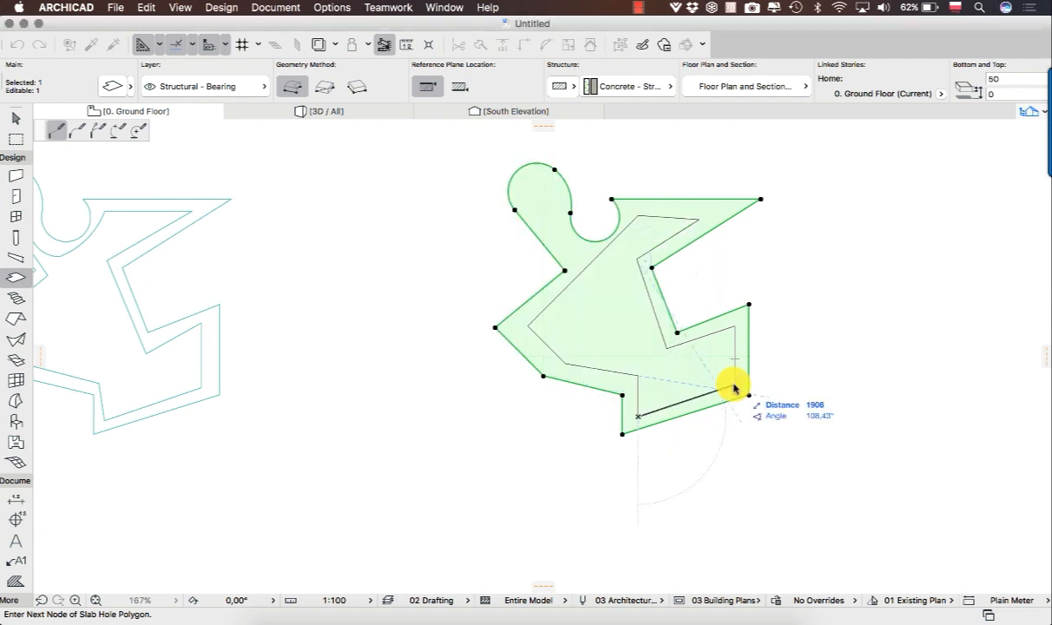
click(735, 390)
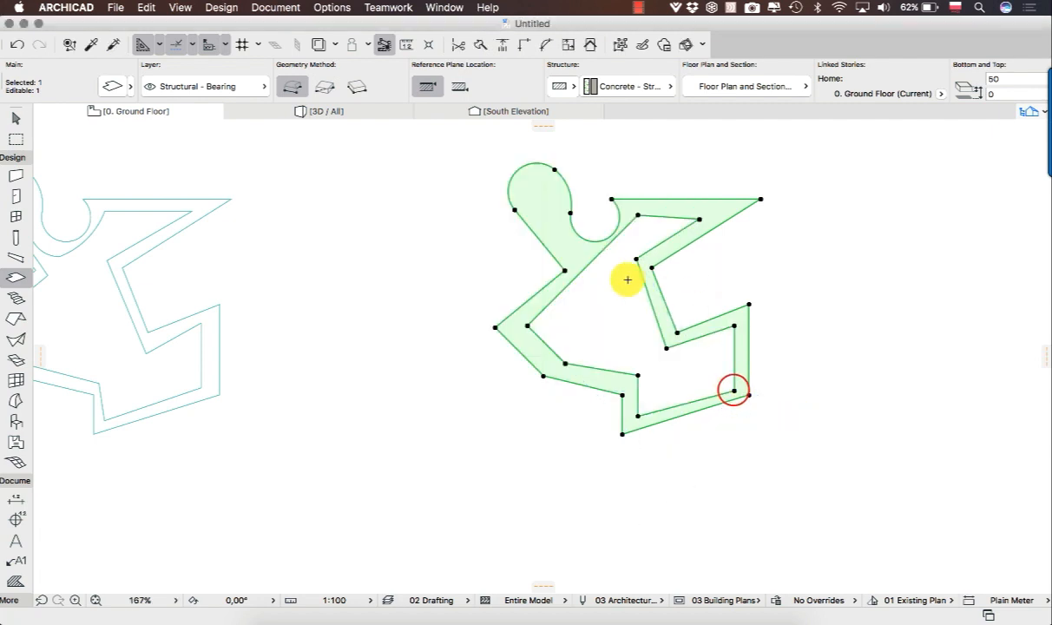
click(434, 274)
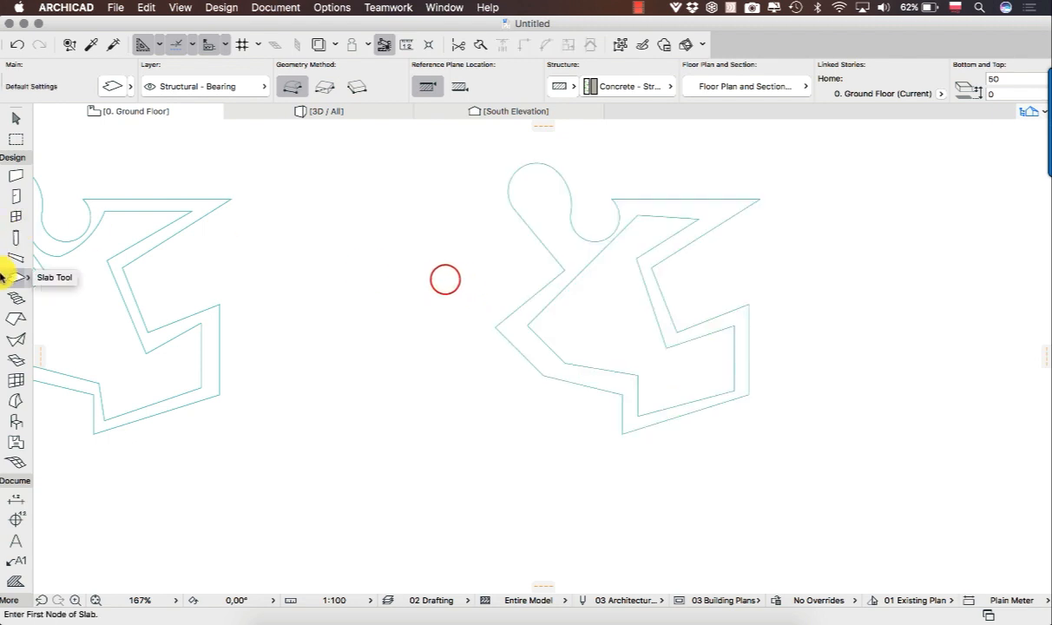
Step: Check the slab defaults for Glass - Clear Fast surfaces and fill the copied slab's hole with a slab using the Magic Wand
double_click(15, 279)
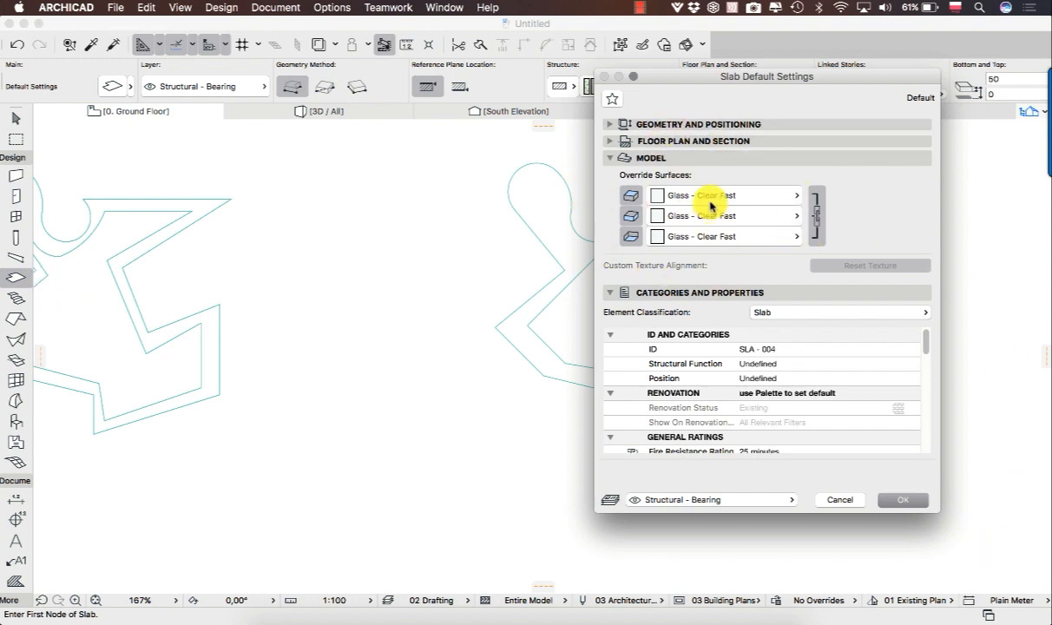
click(907, 500)
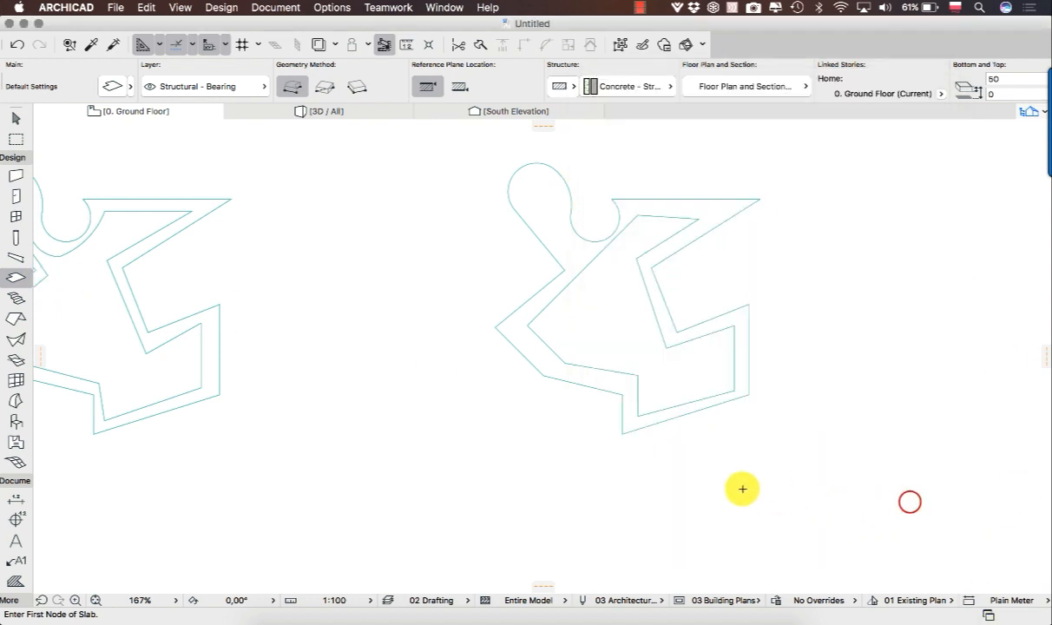
click(675, 406)
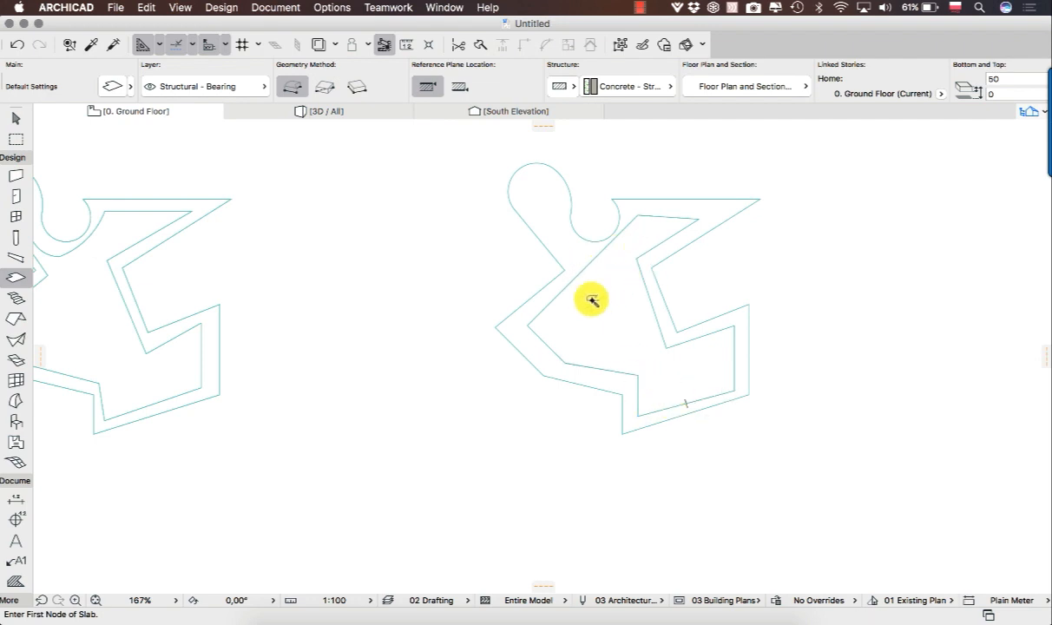
Step: Select the copied frame slab and the pane inside its hole in turn to check them, and clear the selection
click(16, 117)
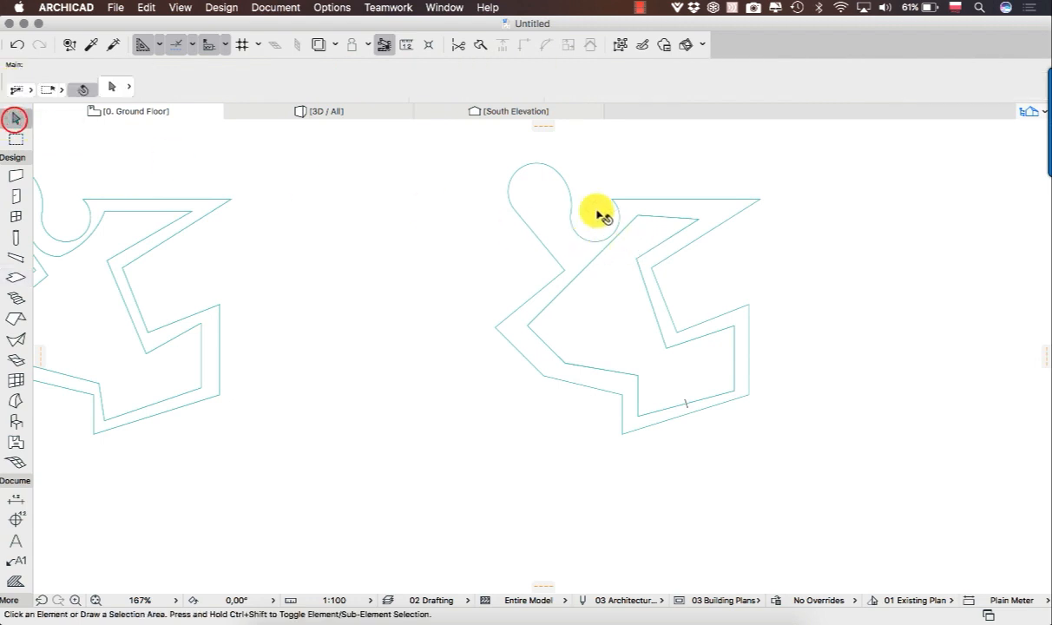
click(537, 192)
click(594, 270)
click(556, 211)
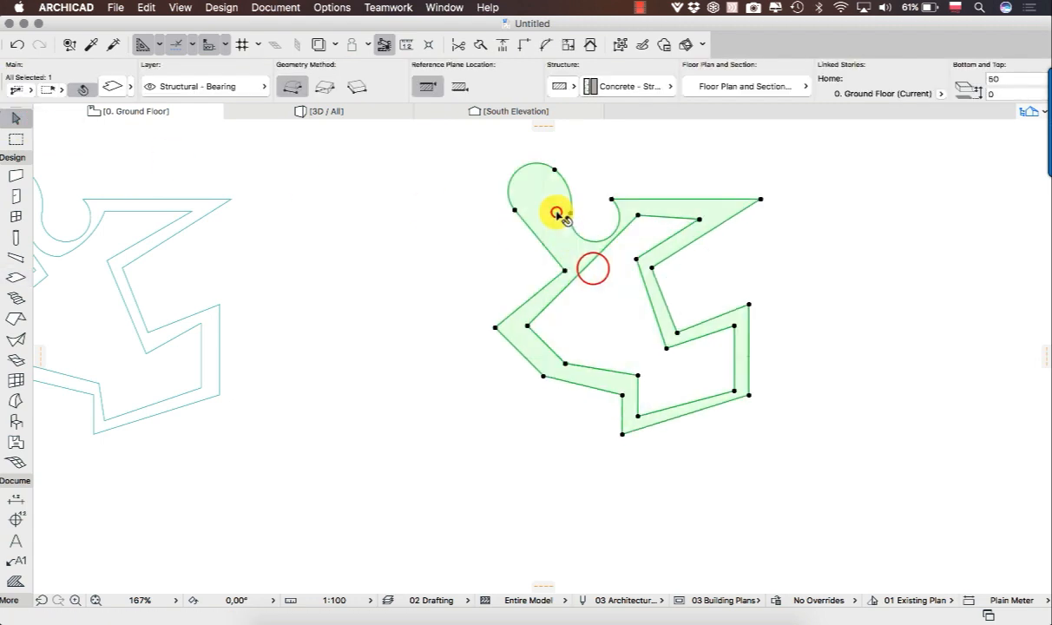
click(599, 297)
click(557, 213)
click(468, 351)
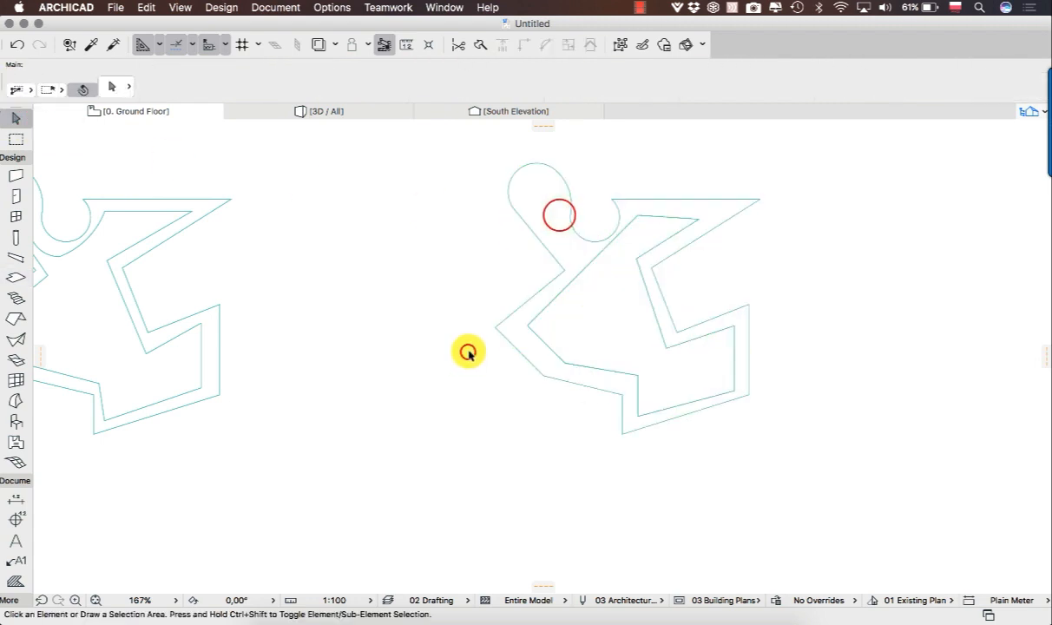
Step: Examine both slab assemblies in the 3D view and select the slab inside the western frame to check it
click(328, 111)
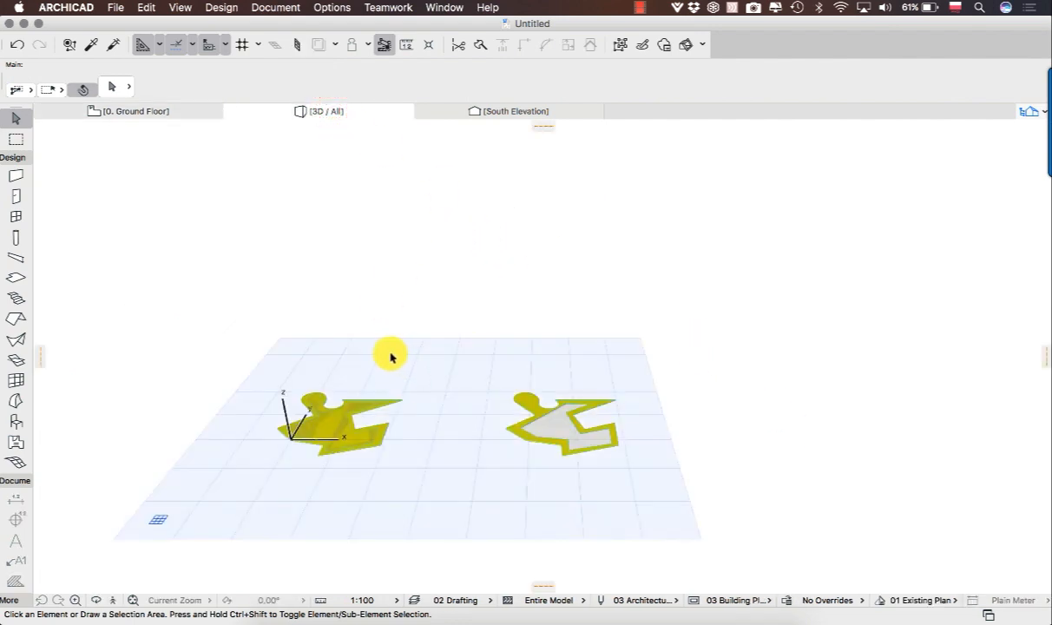
scroll(347, 408, up, 5)
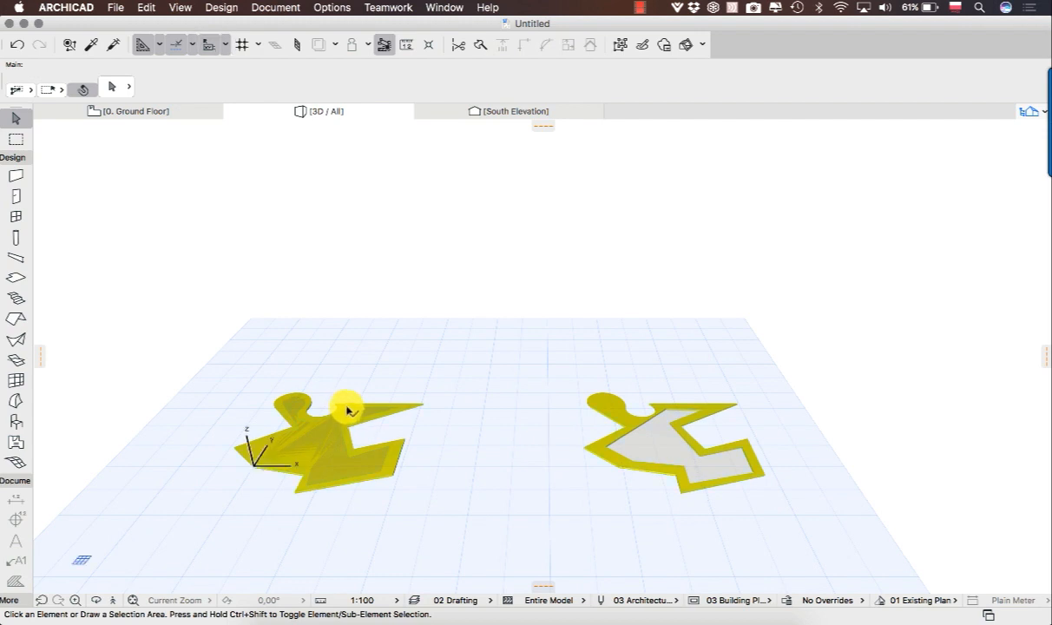
click(347, 400)
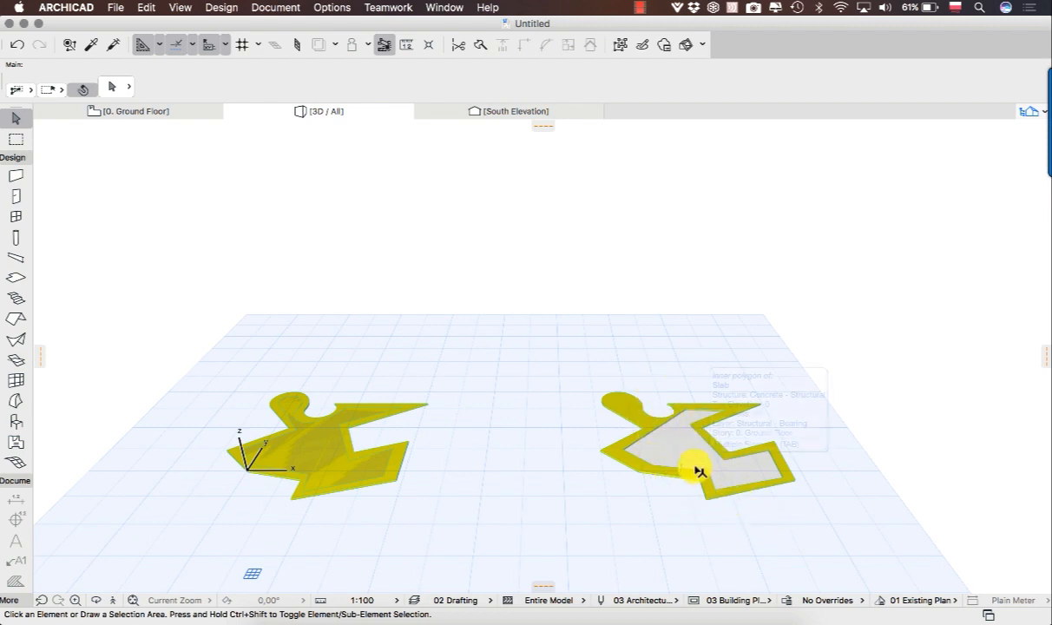
scroll(710, 457, up, 2)
scroll(709, 457, up, 2)
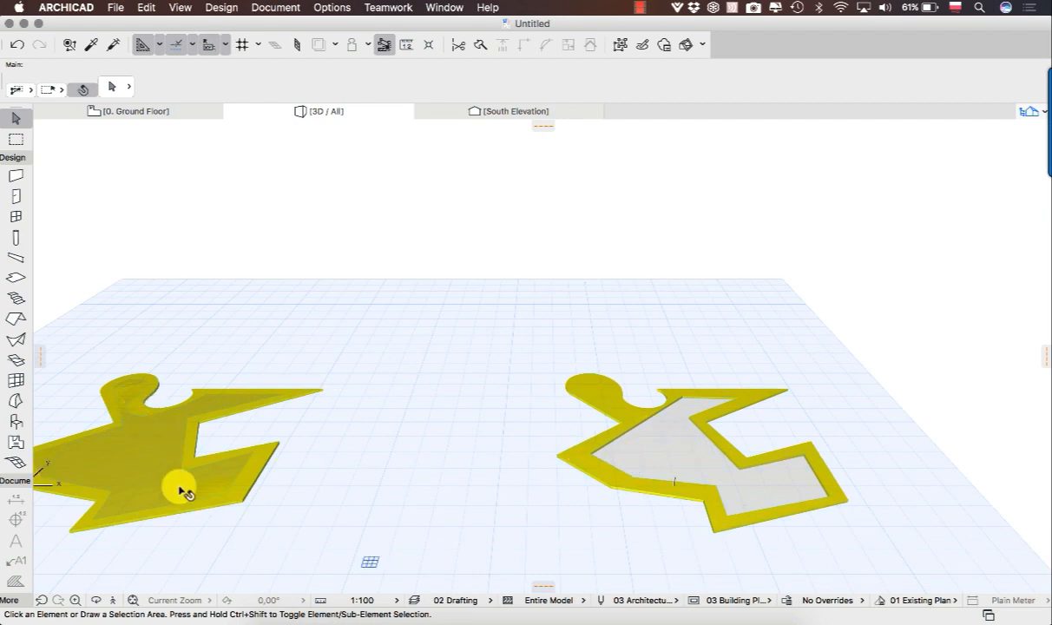
middle_drag(178, 461, 389, 430)
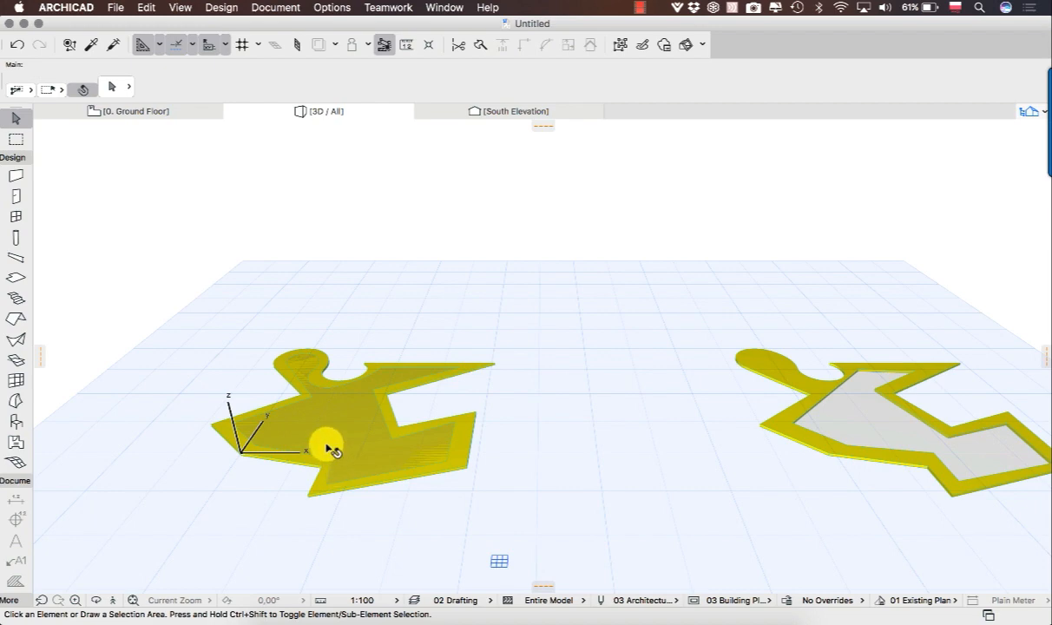
click(330, 430)
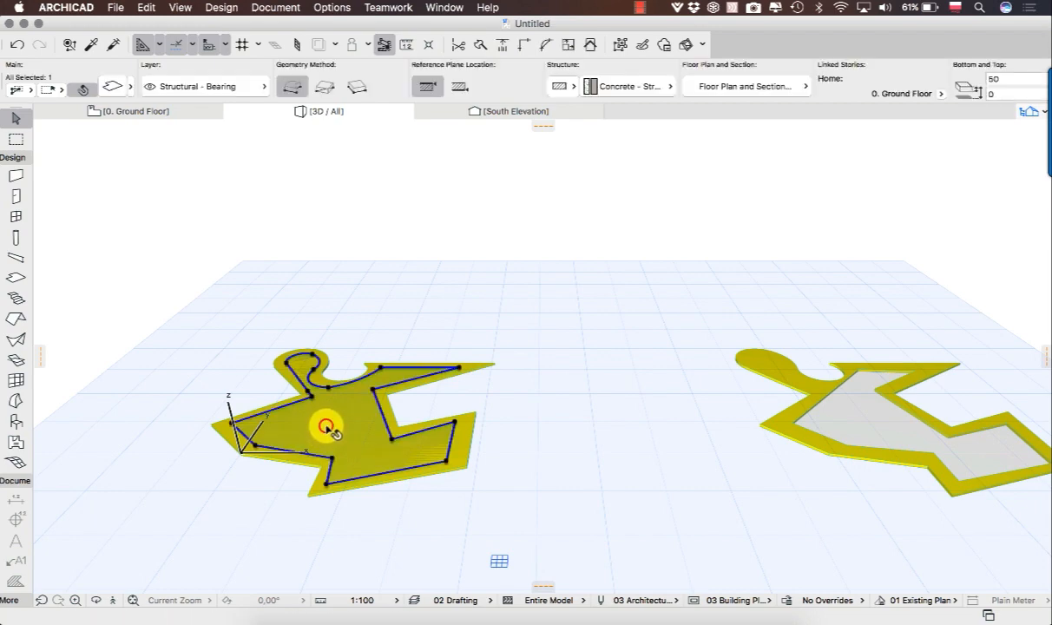
click(533, 406)
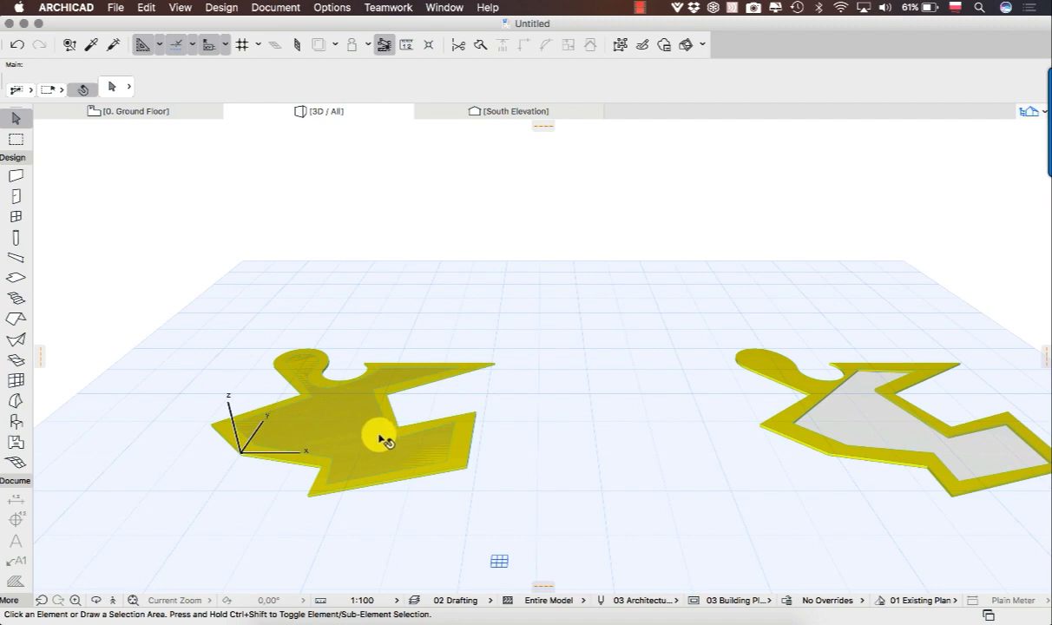
Step: On the ground floor plan, select all three slabs of the western assembly and save them as a window named 2323 in the Embedded Library
click(137, 109)
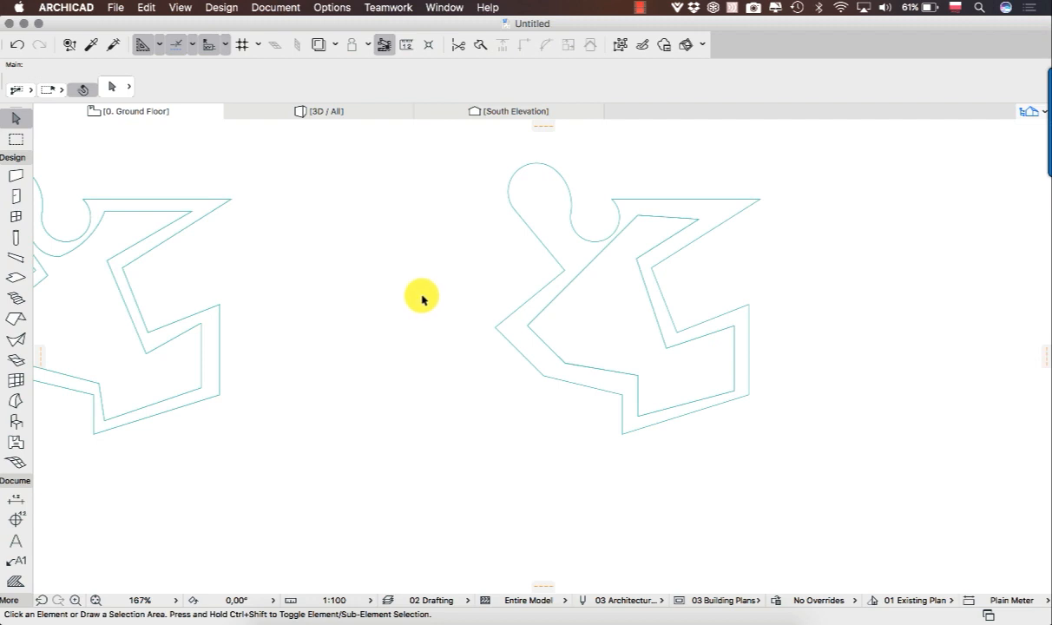
middle_drag(419, 300, 620, 328)
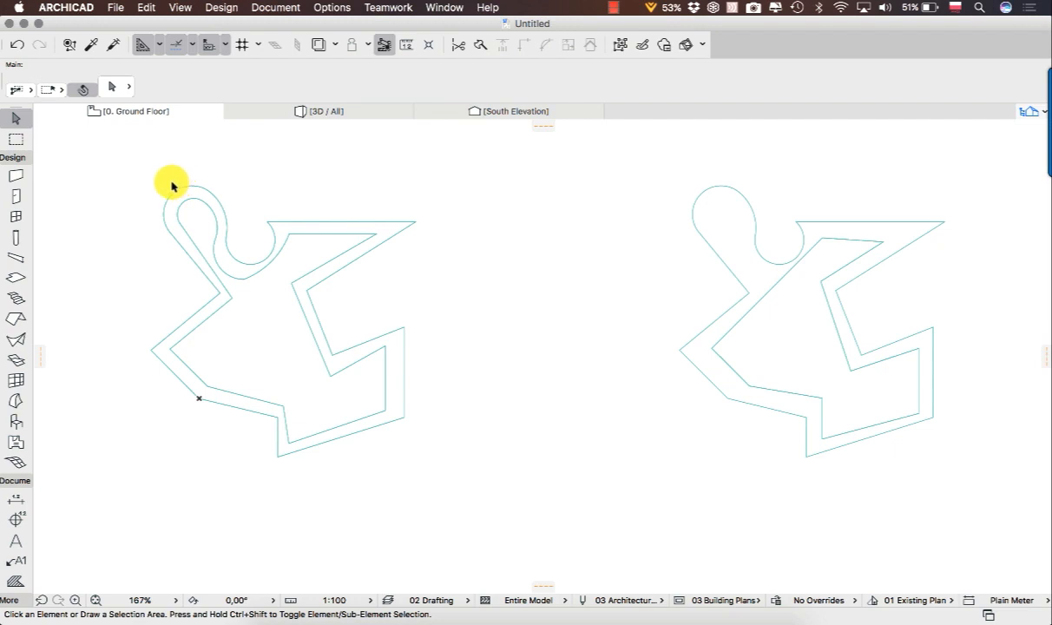
click(98, 163)
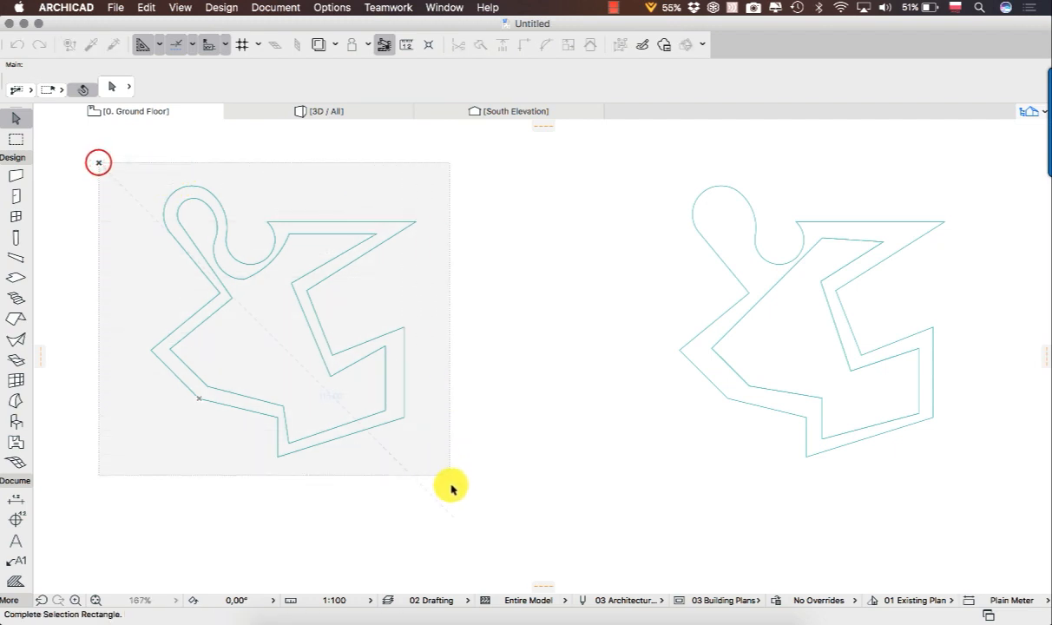
click(456, 498)
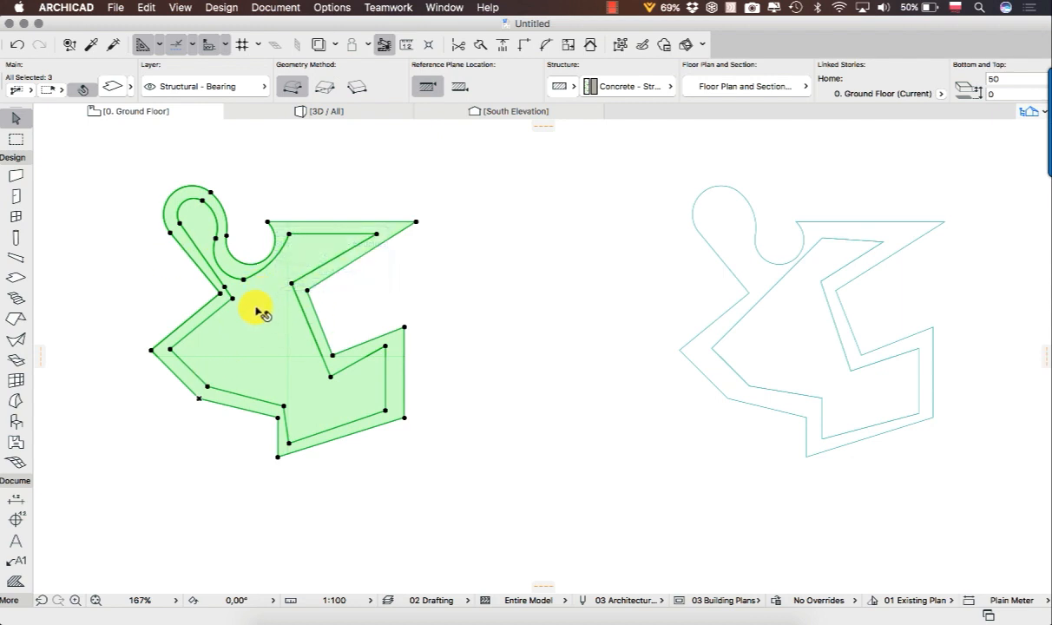
click(116, 9)
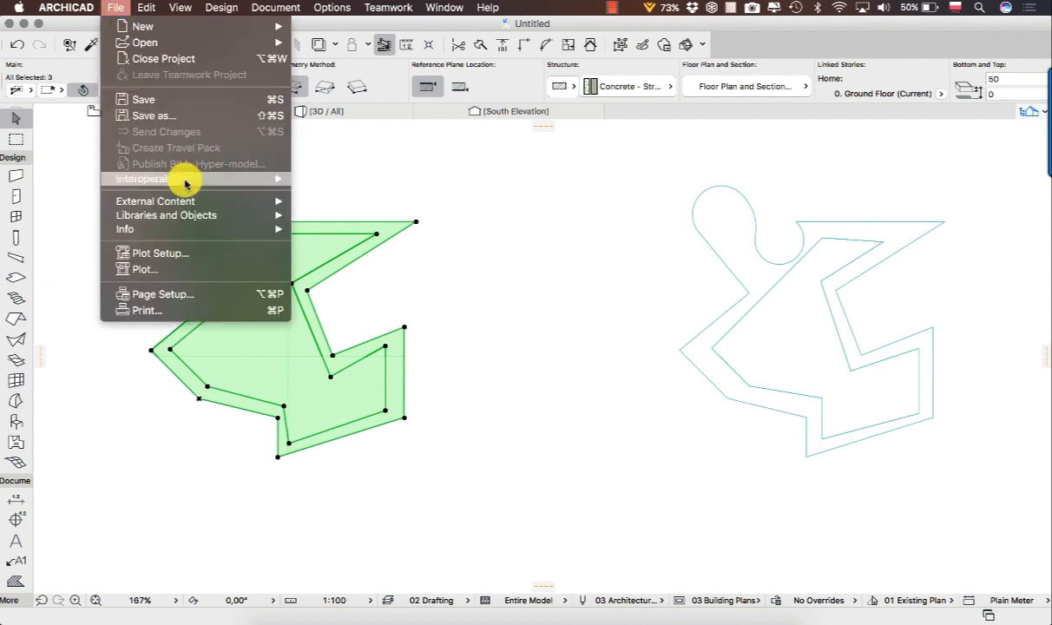
mouse_move(197, 217)
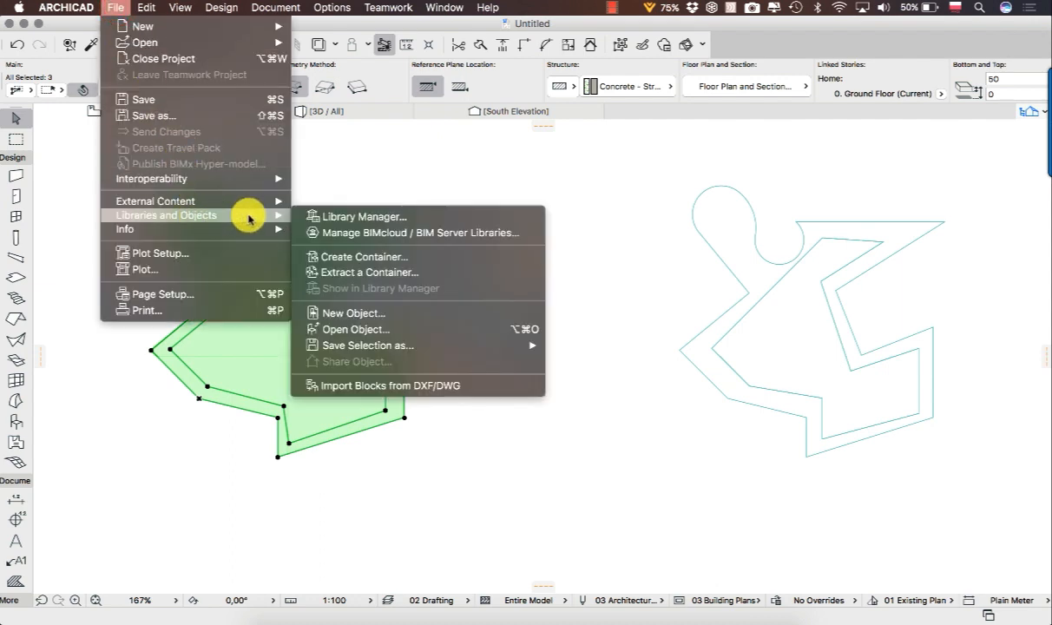
mouse_move(497, 350)
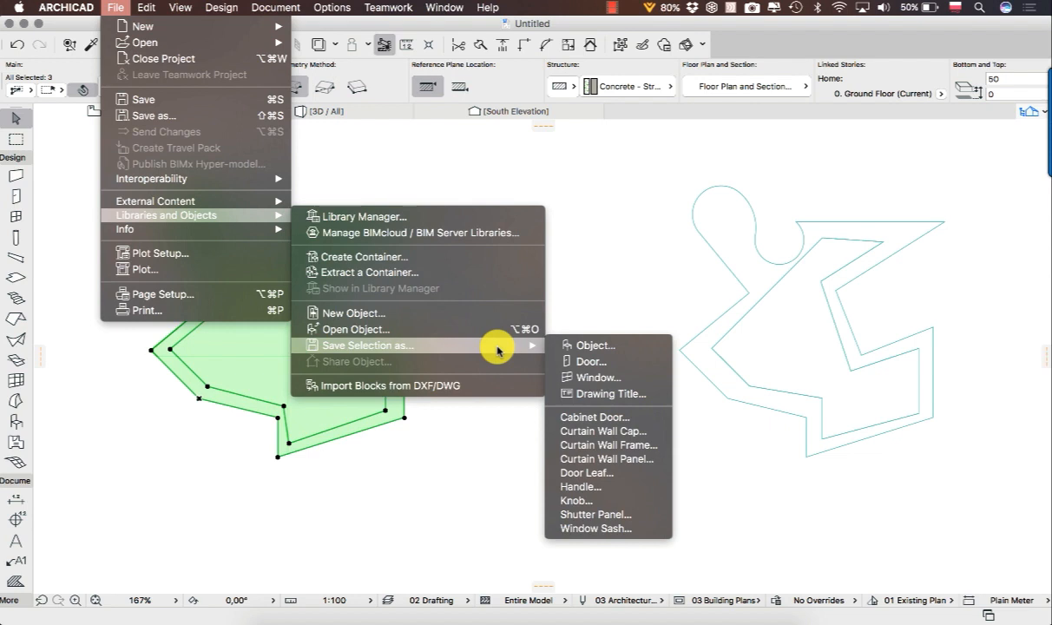
click(639, 384)
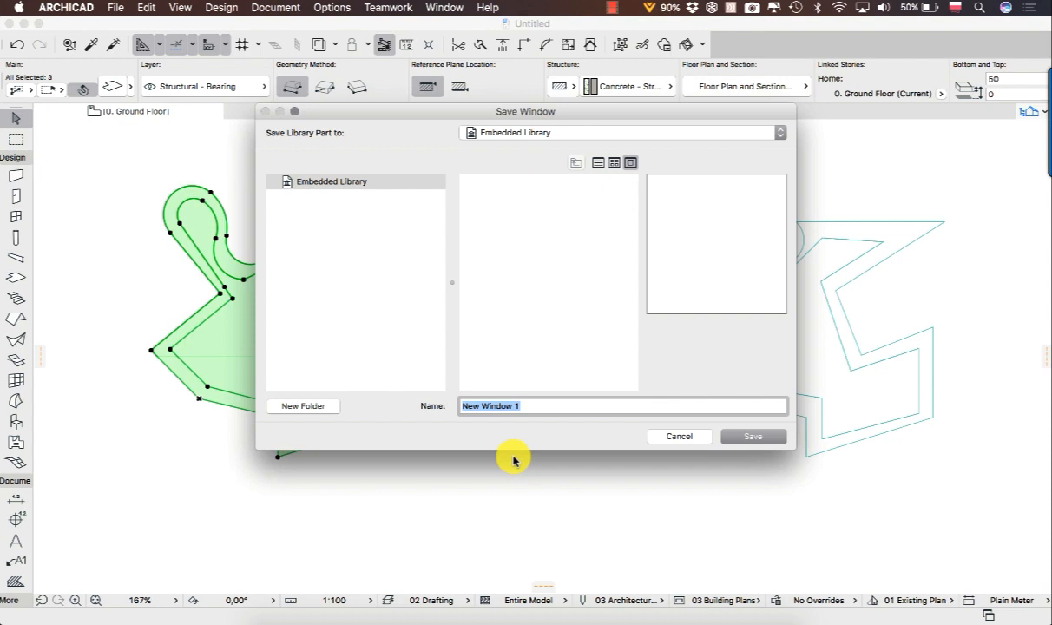
text(2323)
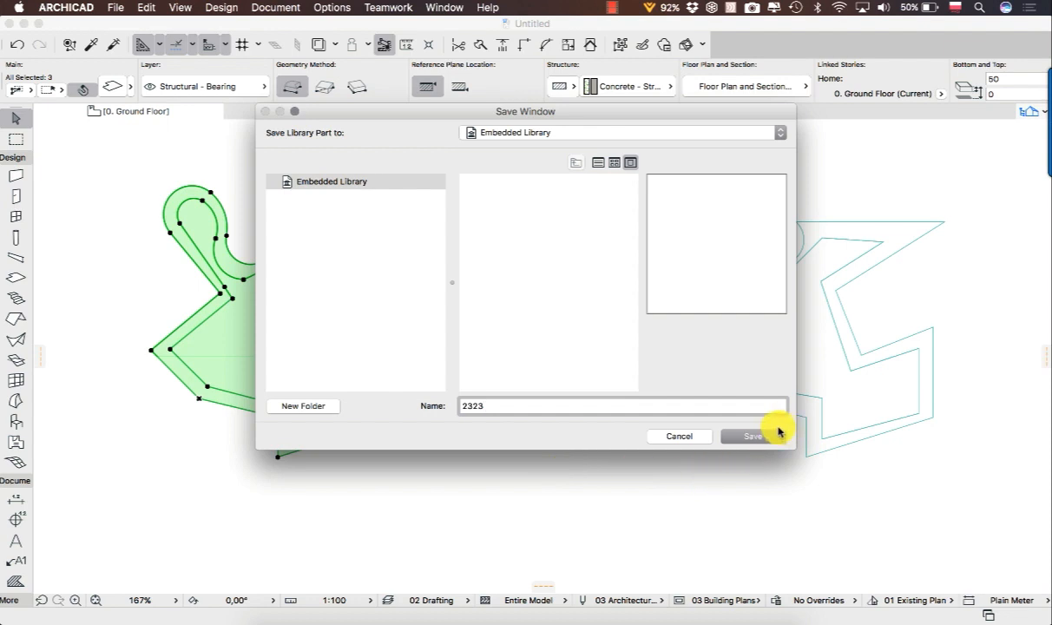
click(753, 436)
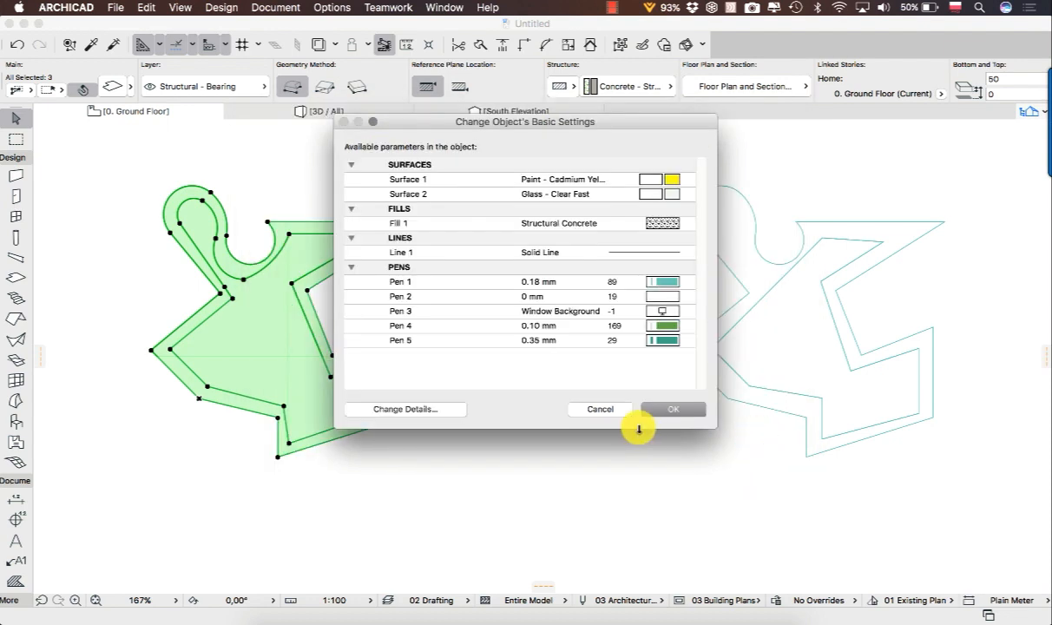
Step: Review the new window's surface parameters and object details, and accept its basic settings
click(540, 179)
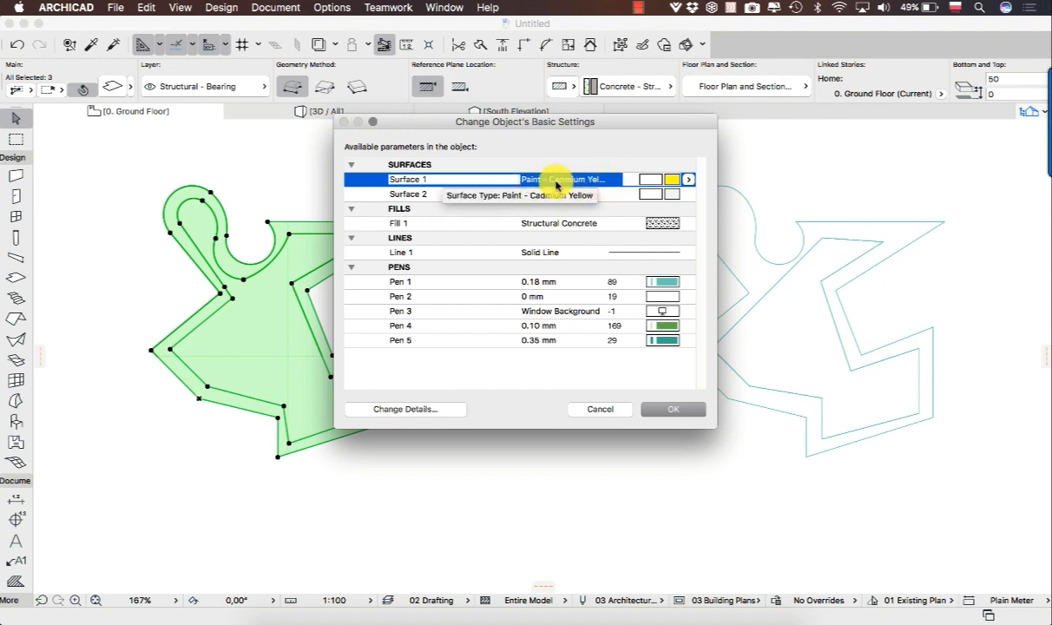
click(594, 192)
click(609, 176)
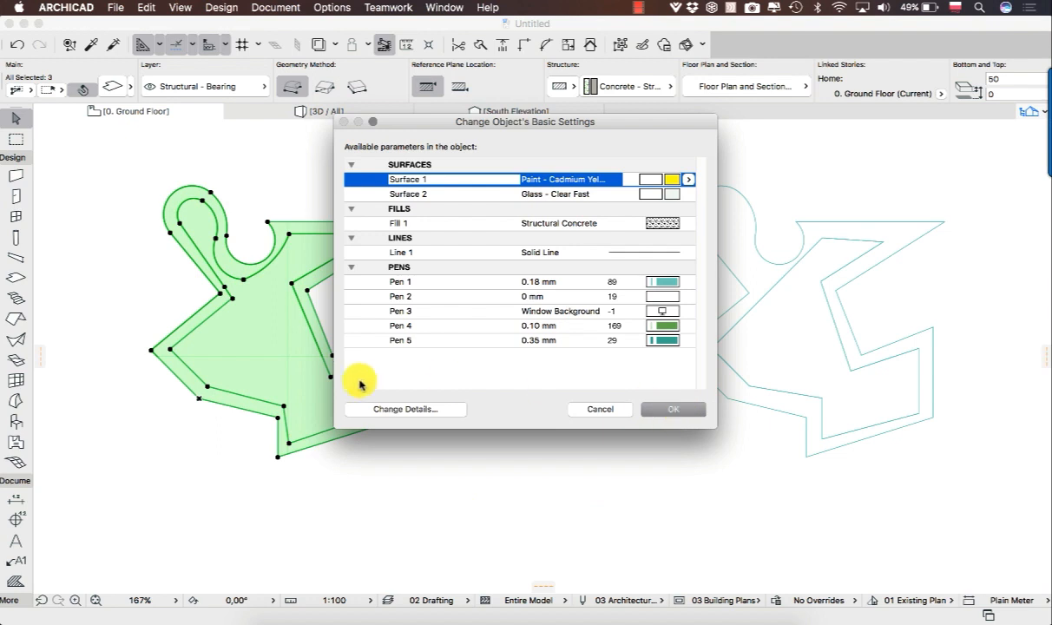
click(401, 409)
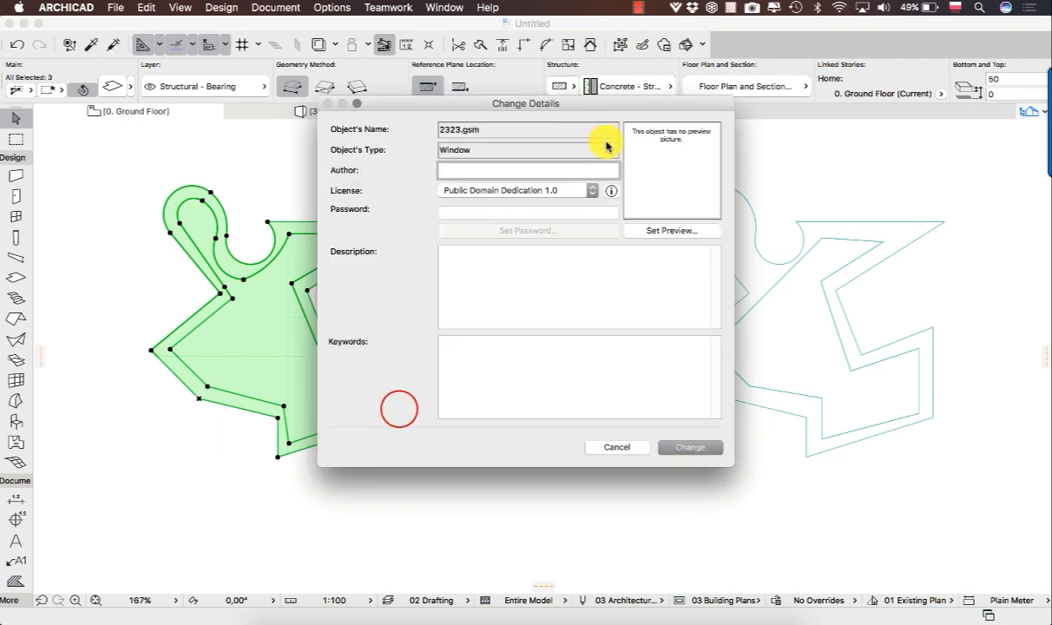
click(556, 288)
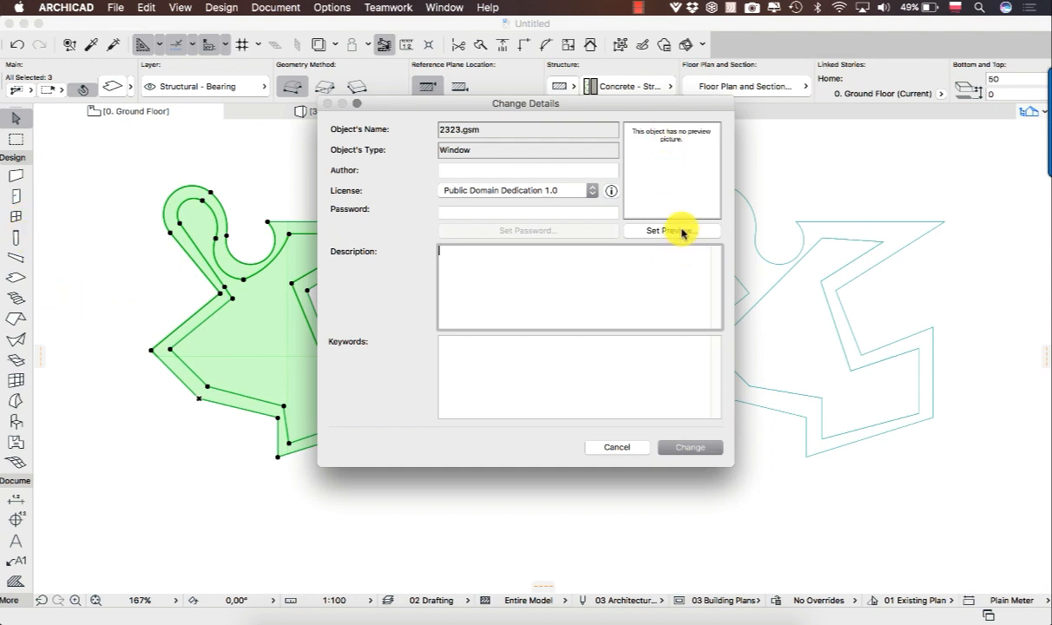
click(685, 446)
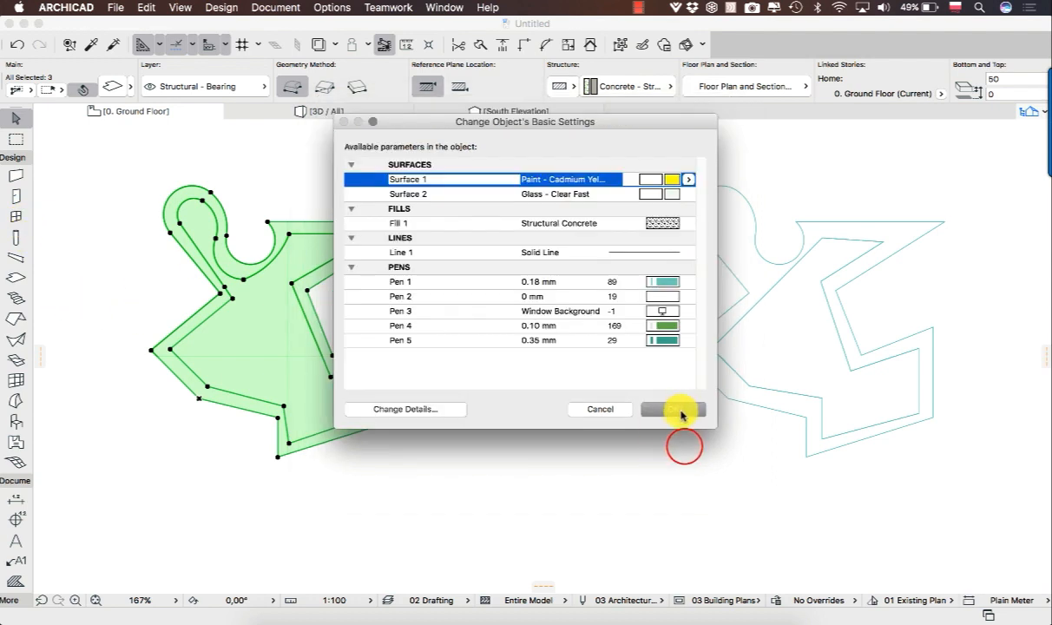
click(679, 410)
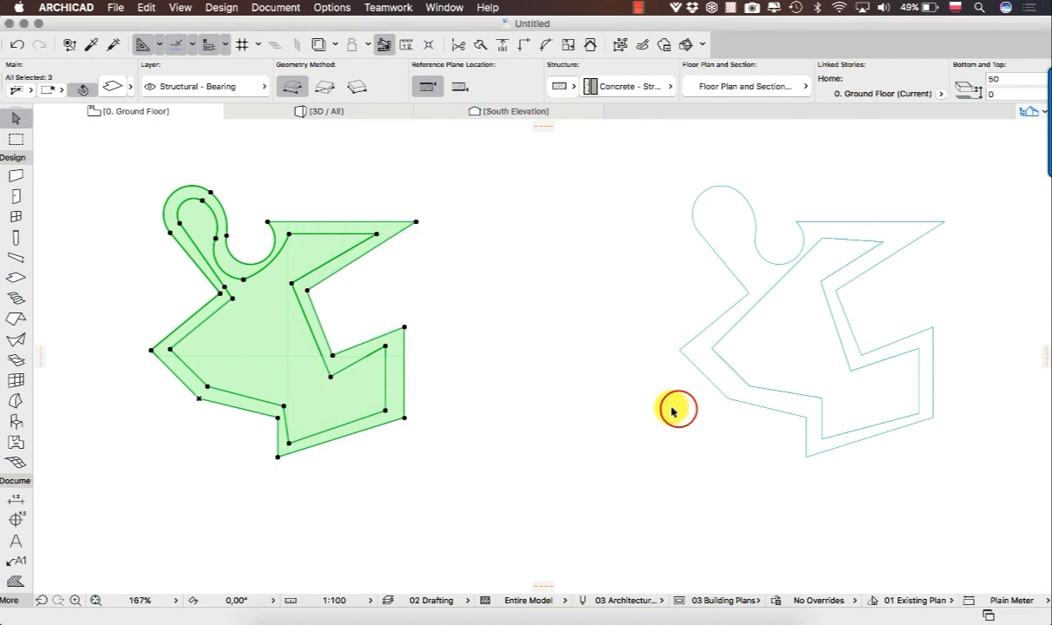
Step: Deselect the slabs and check the saved window 2323 in the window default settings
click(493, 375)
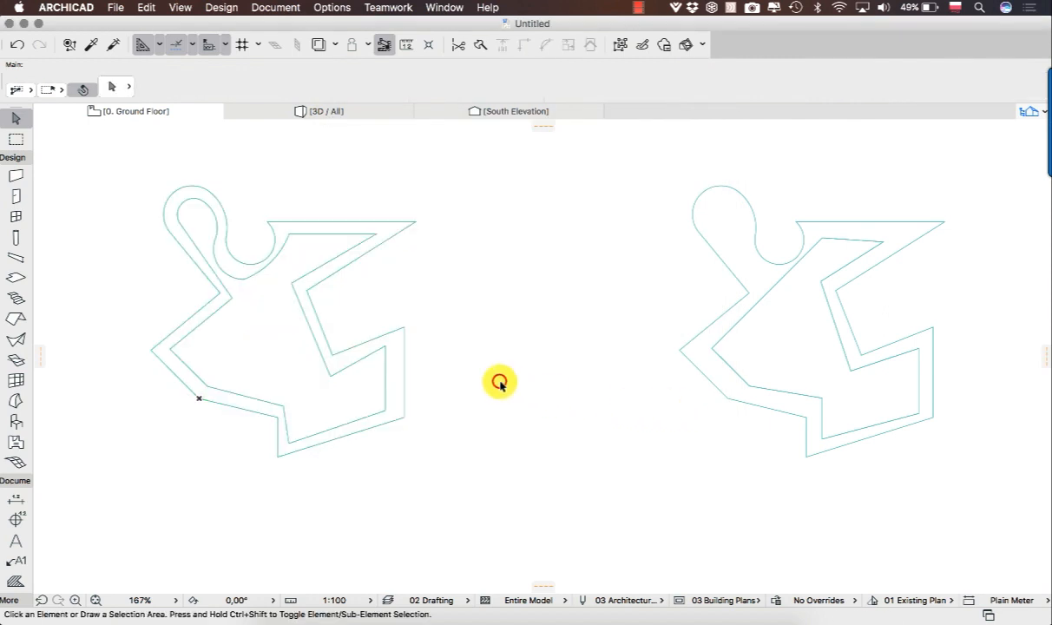
double_click(16, 217)
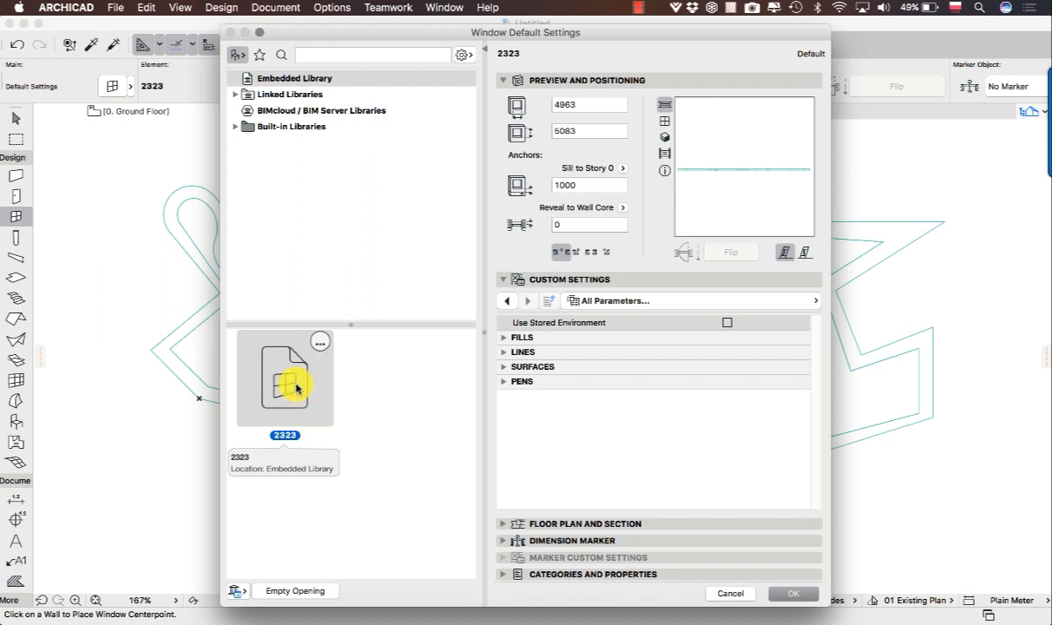
click(731, 593)
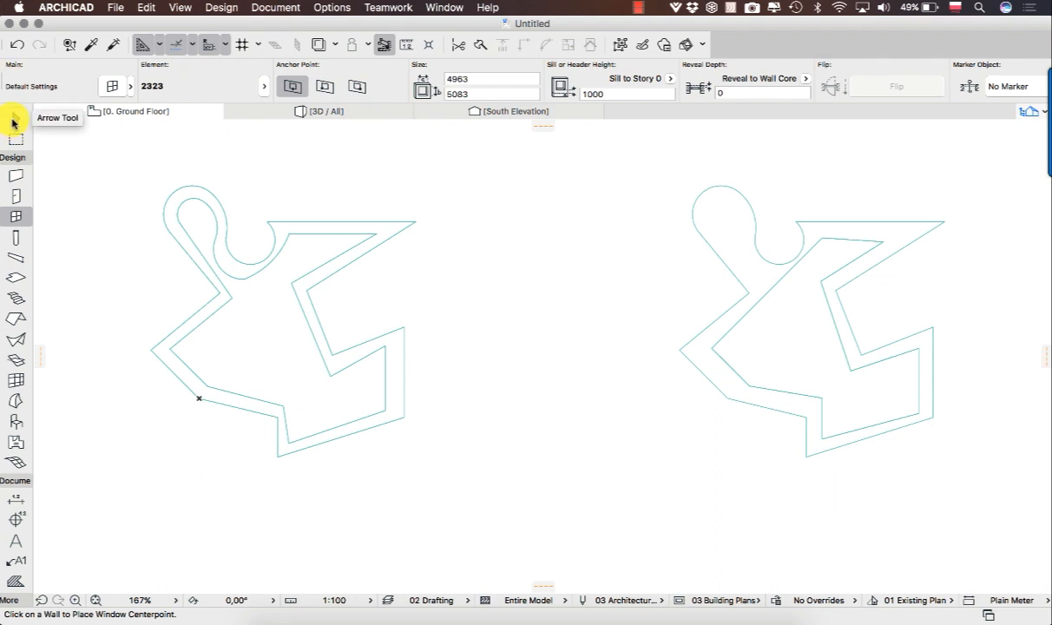
Step: Select both slabs of the eastern assembly, save them as a window named 000 in the Embedded Library, and accept its basic settings
click(13, 122)
click(648, 167)
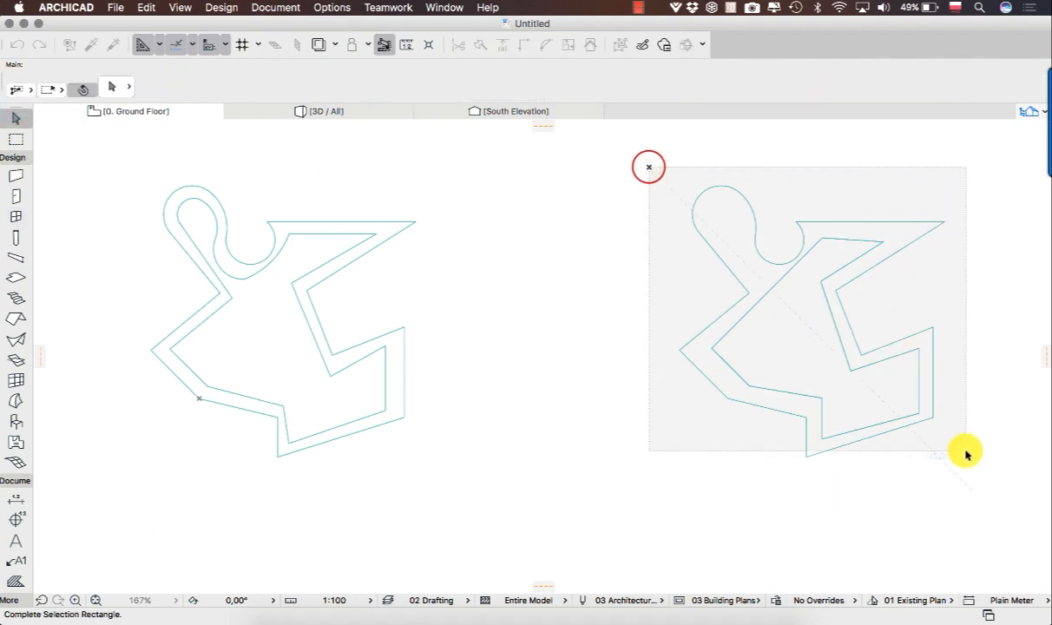
click(987, 490)
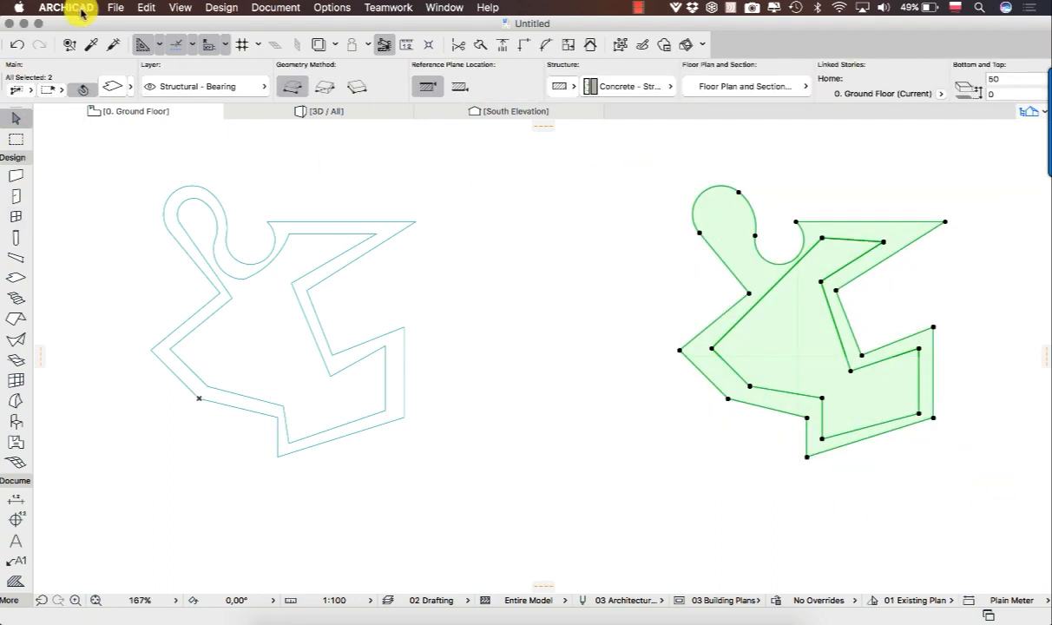
click(116, 8)
mouse_move(218, 215)
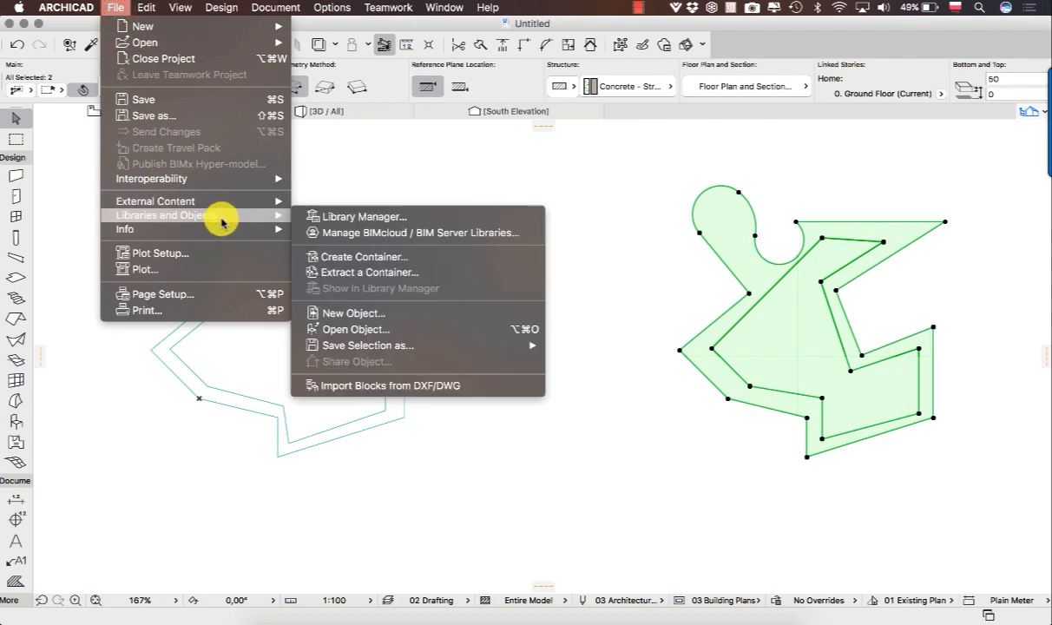
mouse_move(505, 345)
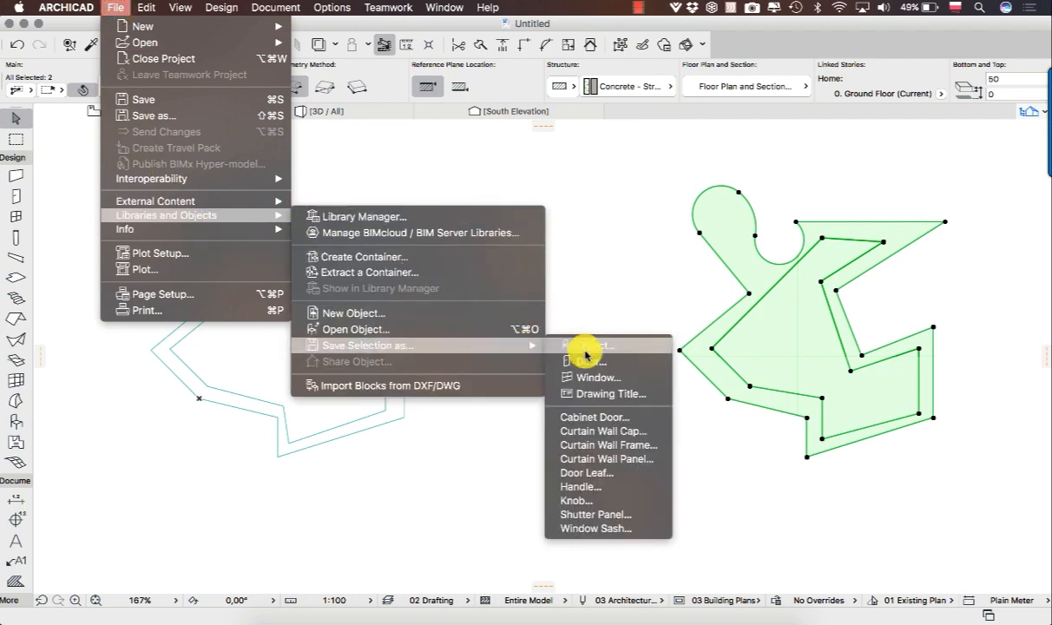
click(611, 378)
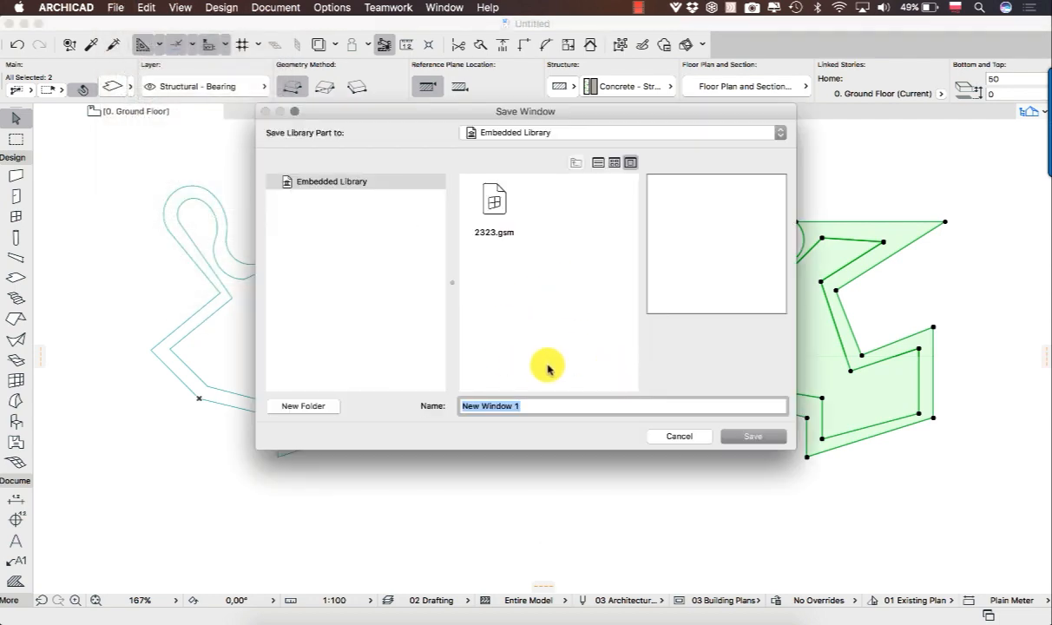
text(000)
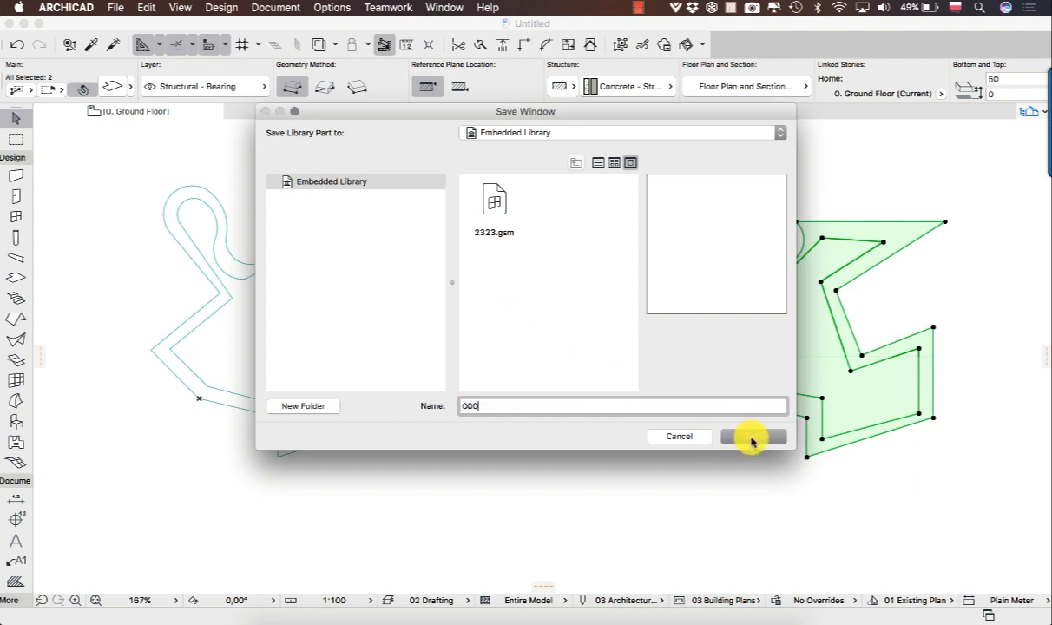
click(752, 439)
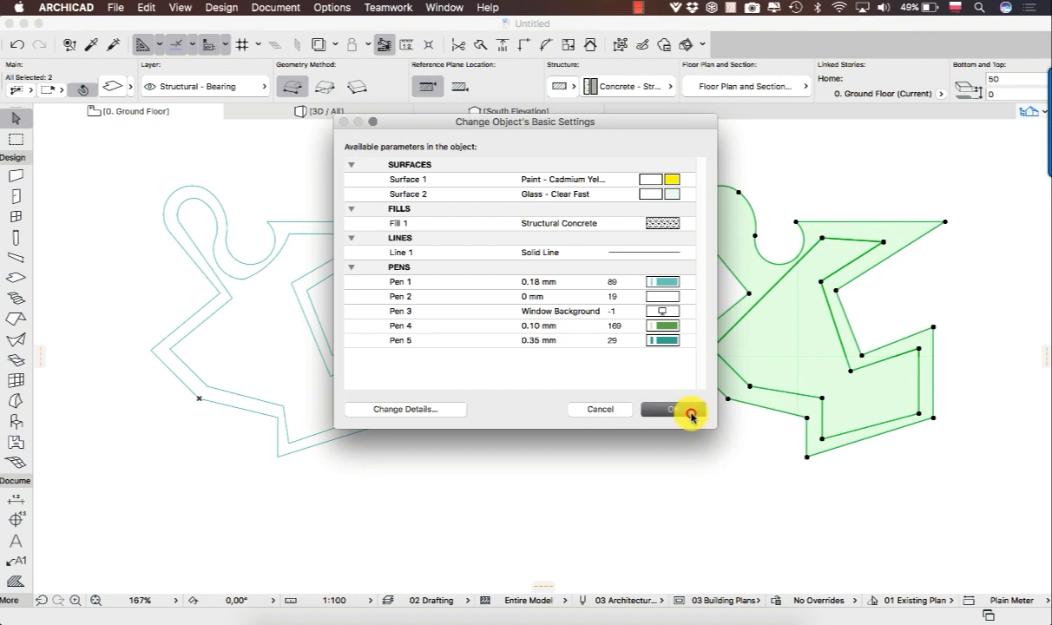
click(692, 415)
click(688, 413)
Step: Draw a horizontal wall about 23 m long north of both slab assemblies, with its top linked to 2. Story (Home + 2)
scroll(582, 393, down, 5)
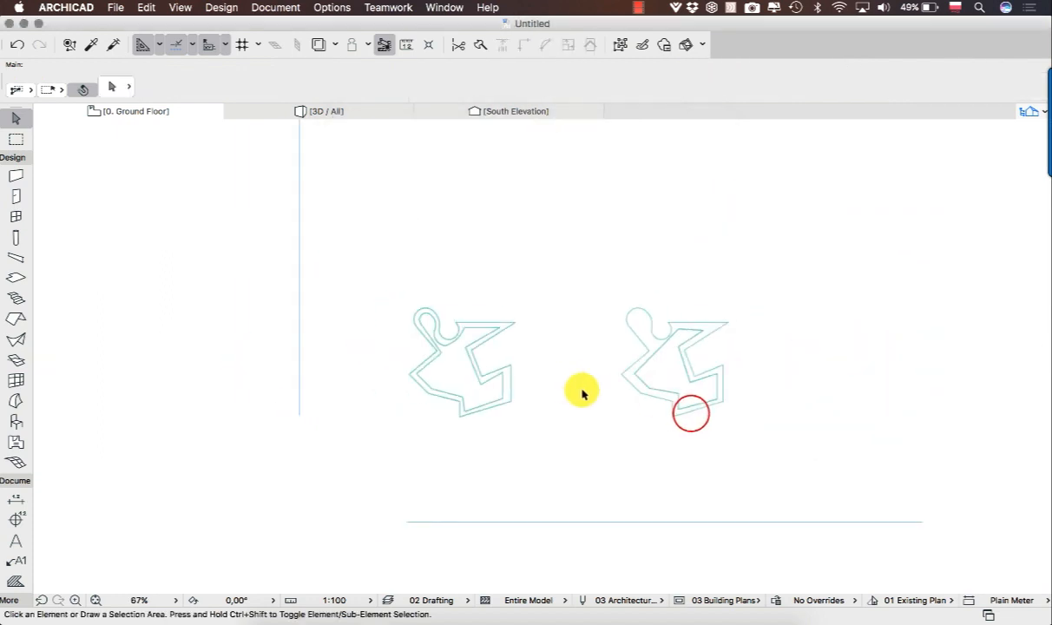
middle_drag(600, 308, 556, 386)
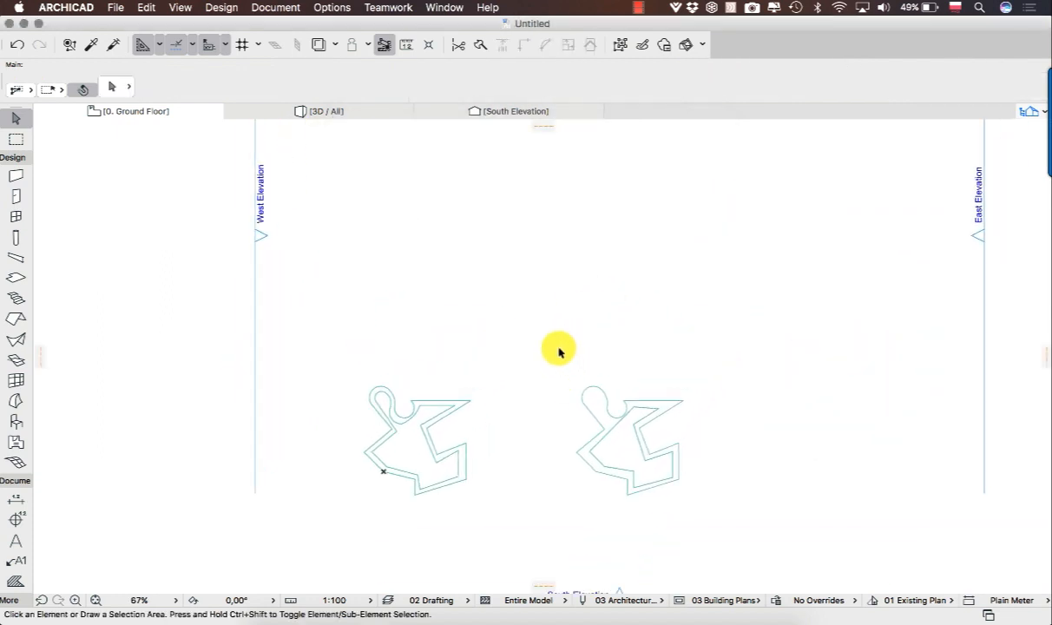
click(15, 175)
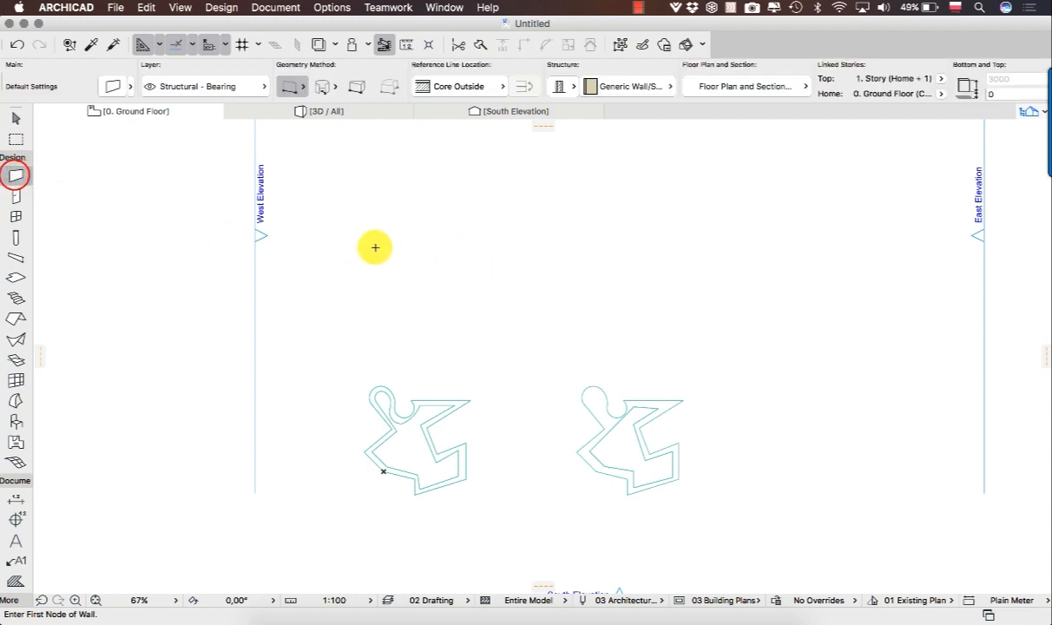
click(110, 90)
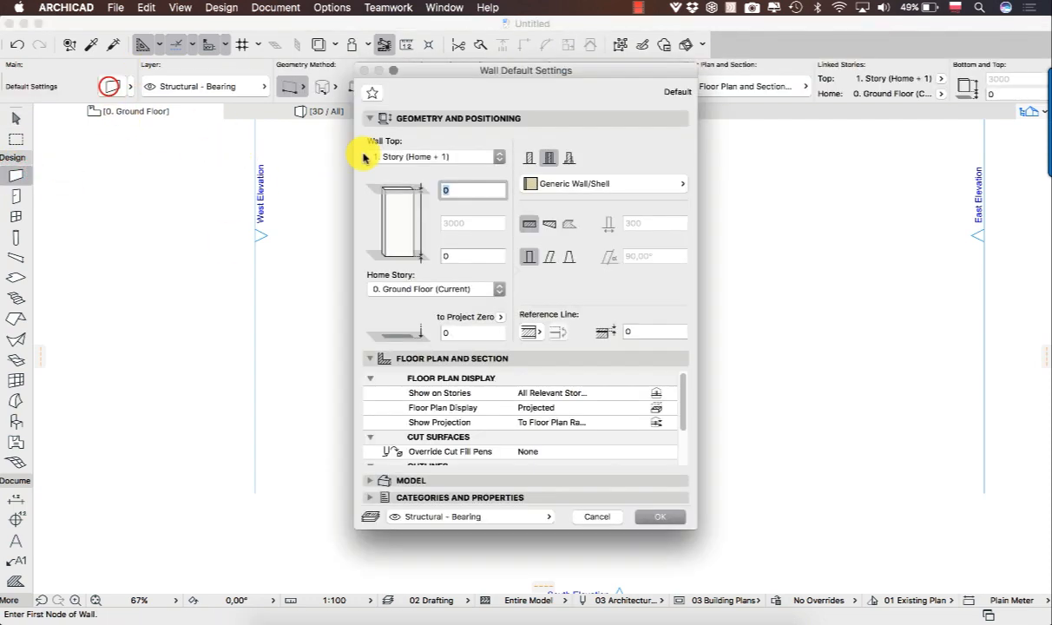
click(497, 155)
click(486, 145)
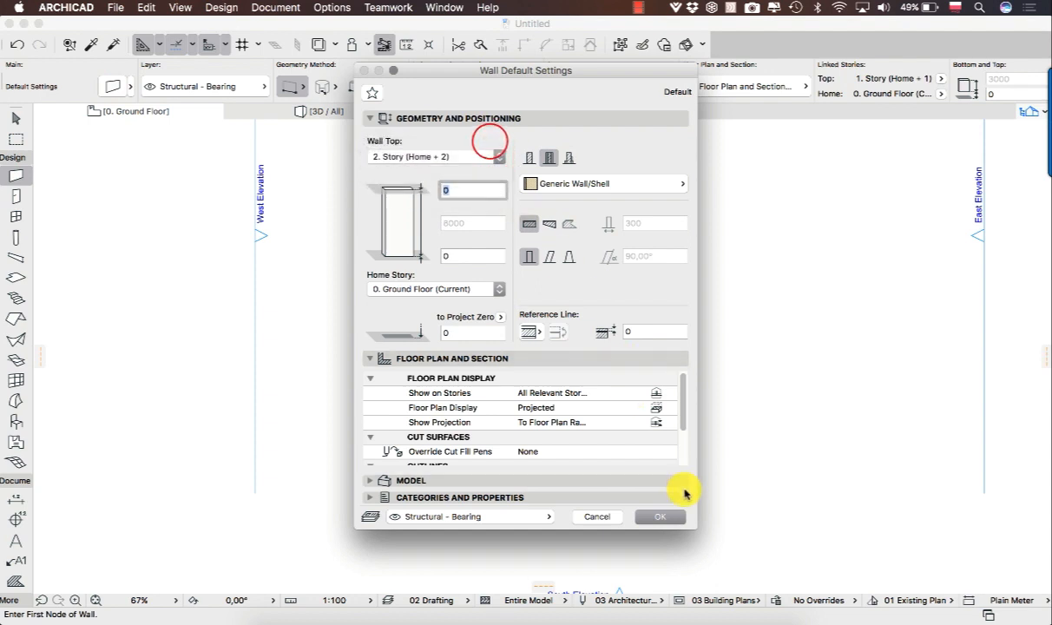
click(675, 514)
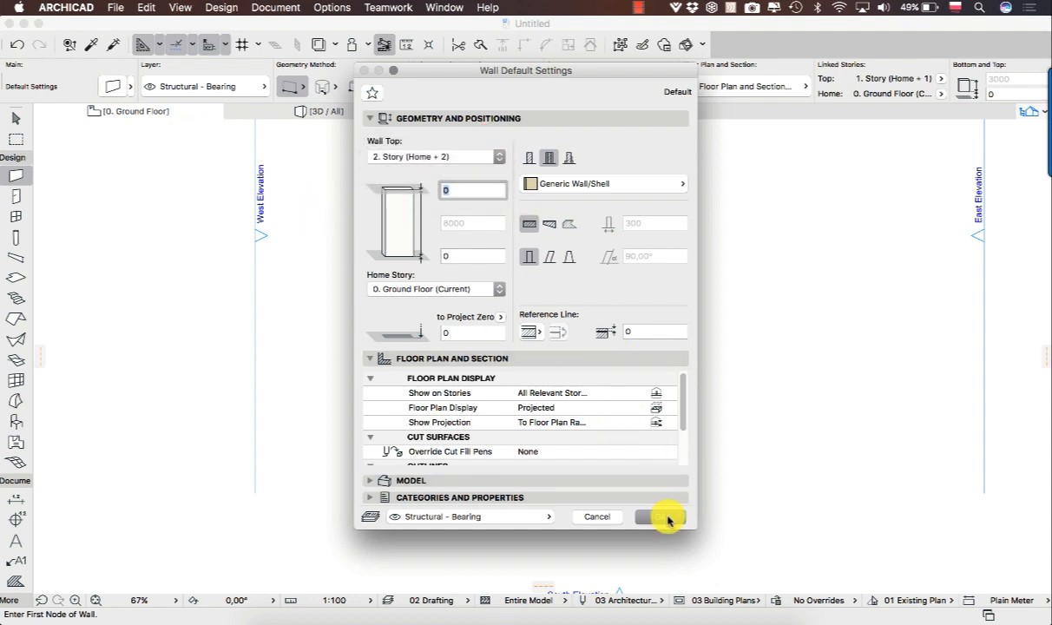
click(668, 516)
click(333, 280)
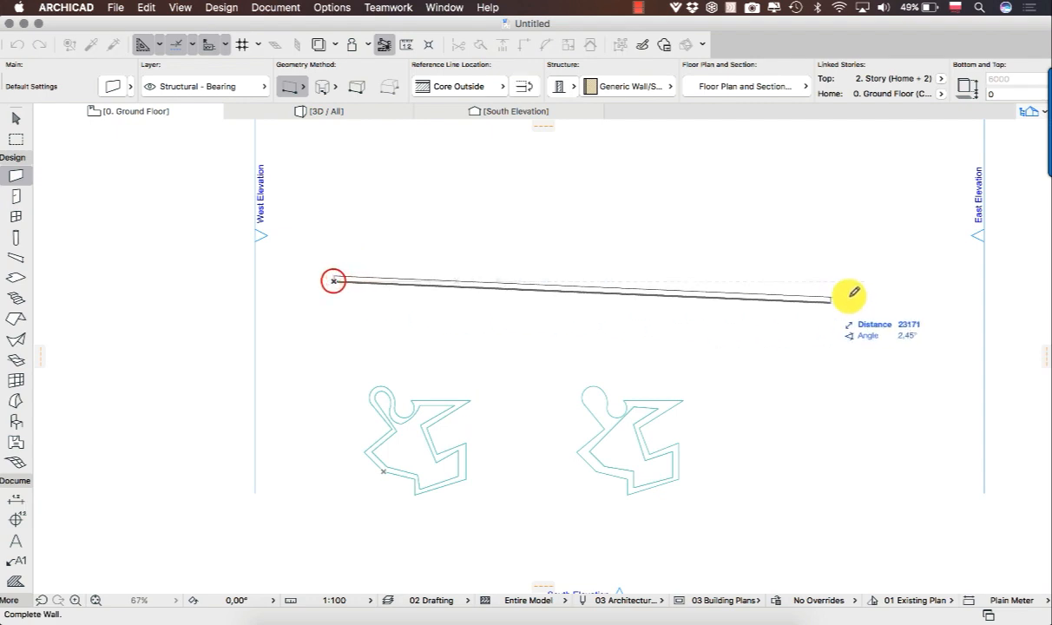
click(838, 278)
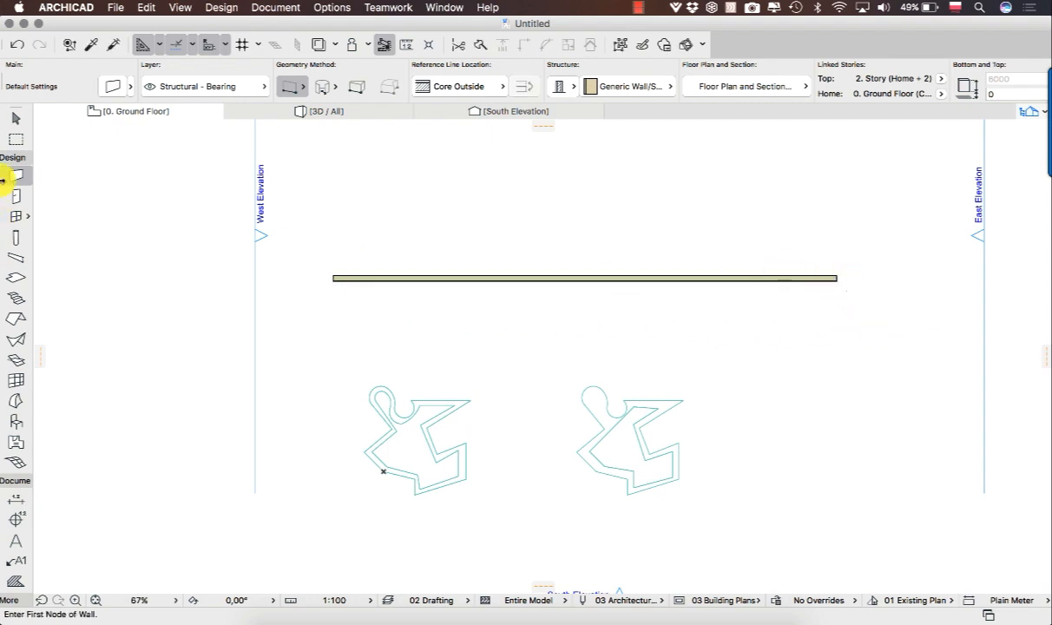
click(14, 114)
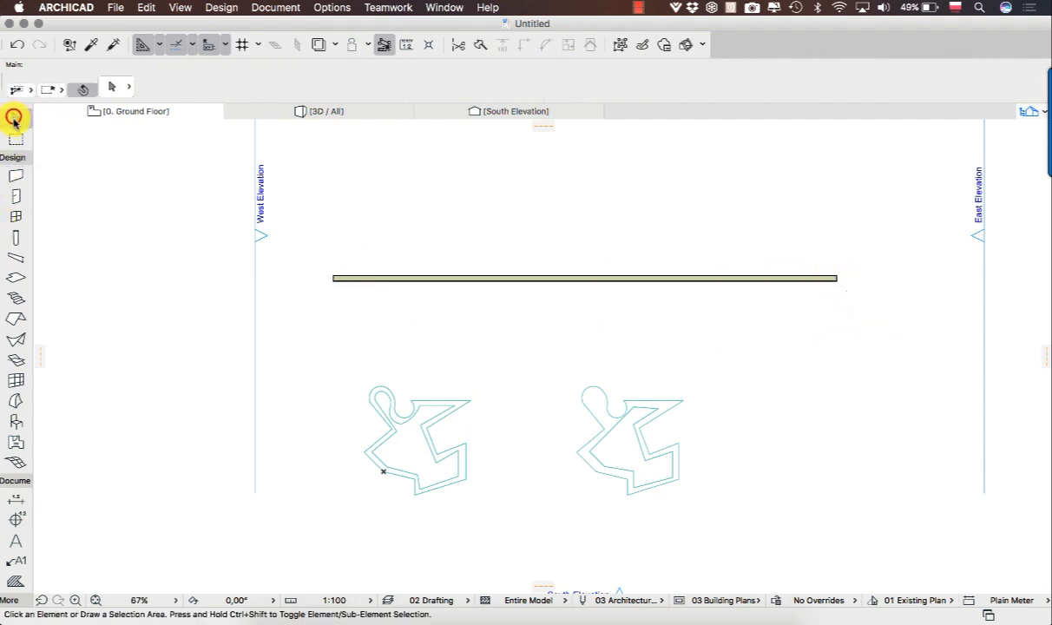
Step: Place window 2323 from the Embedded Library in the western part of the wall, keeping the sill at 1000
click(12, 217)
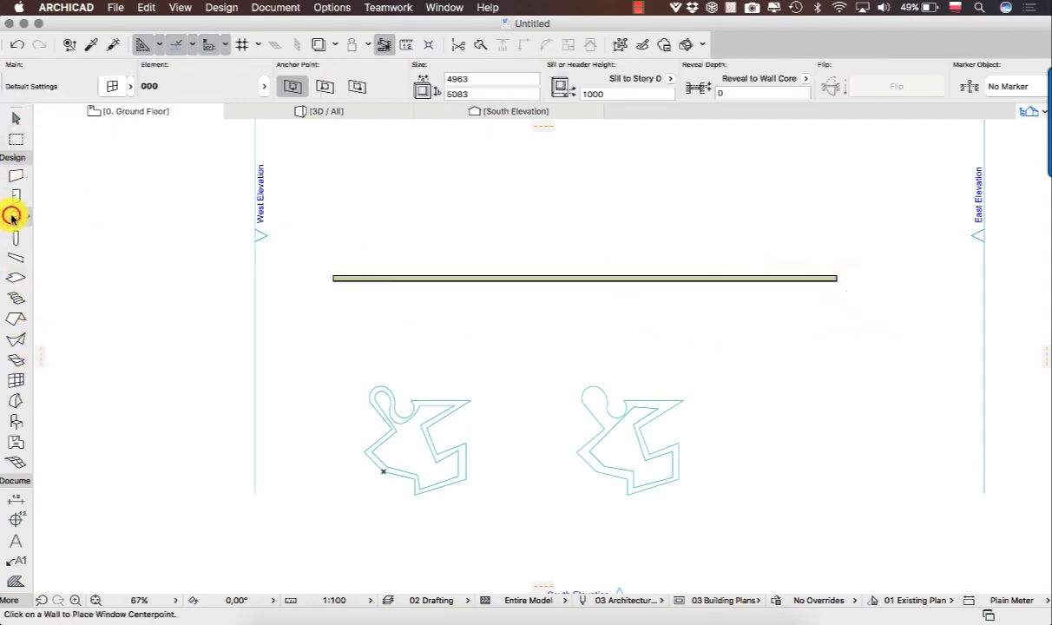
click(114, 87)
click(412, 391)
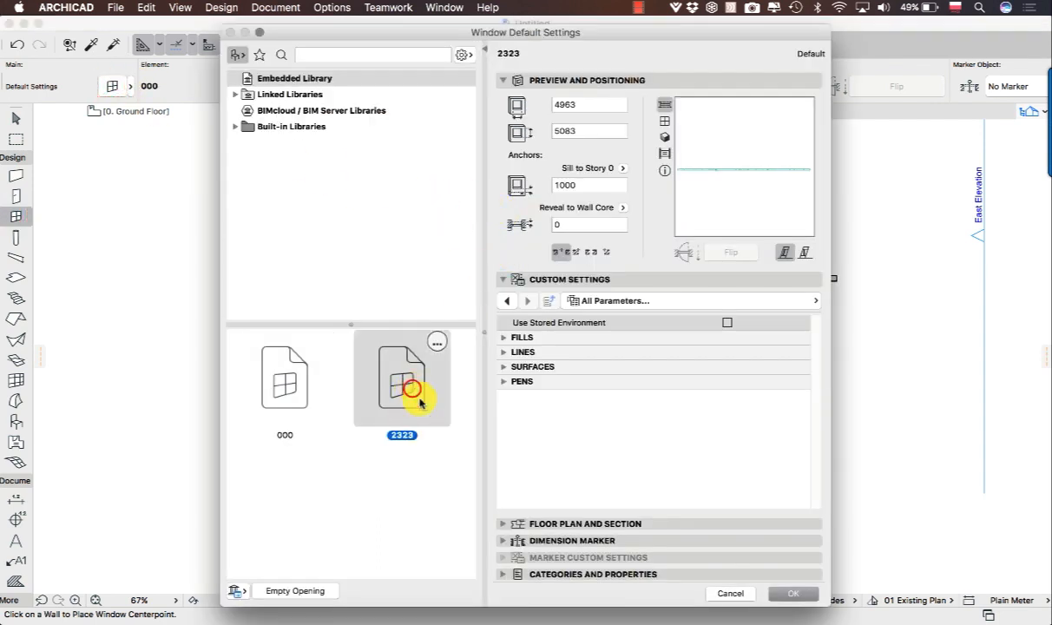
click(795, 593)
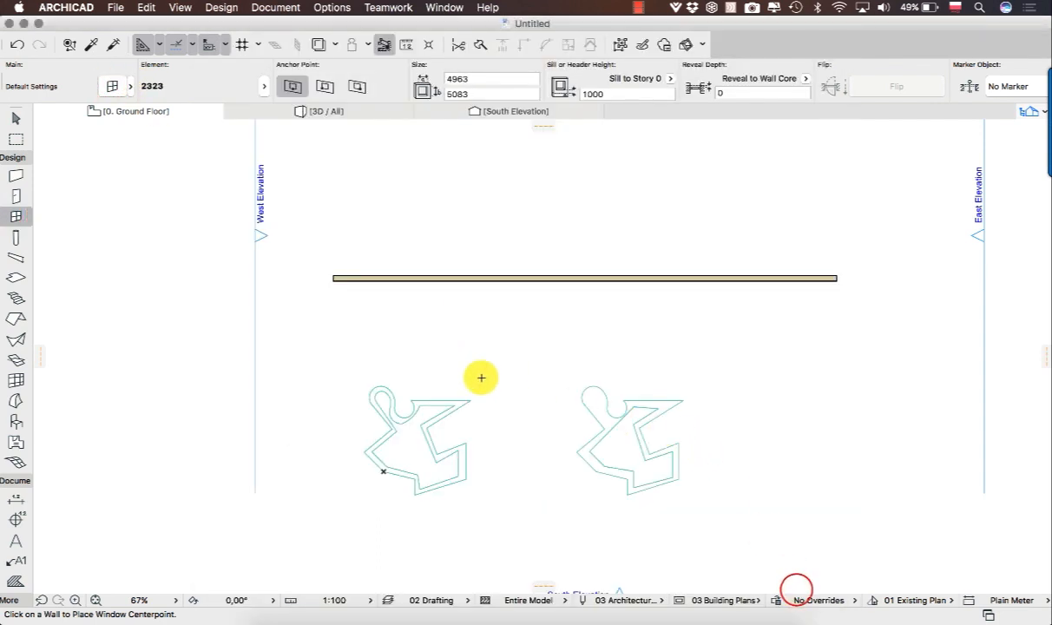
click(431, 280)
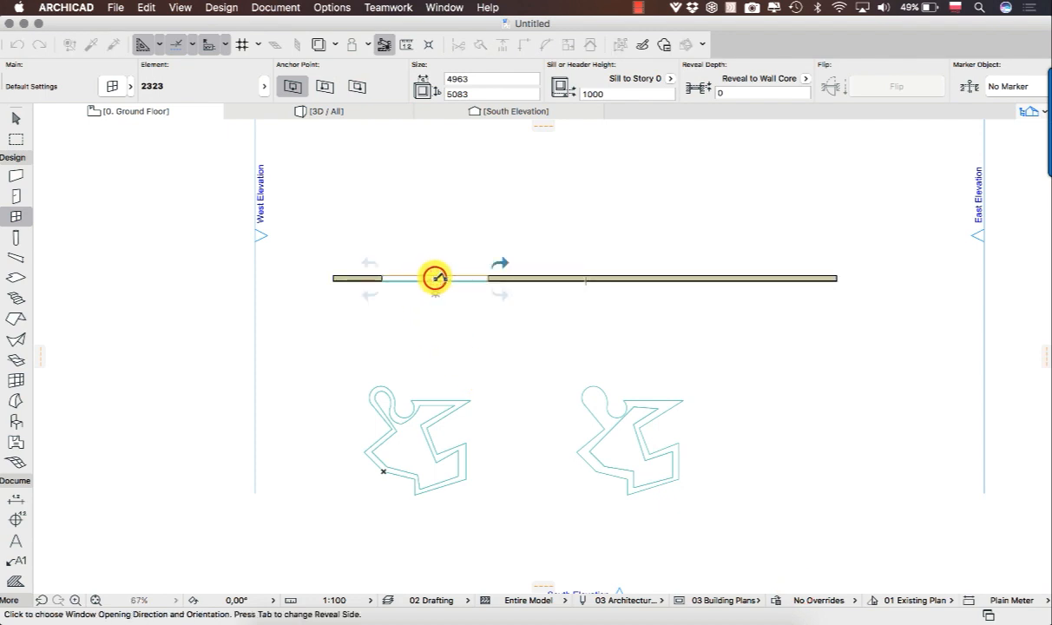
click(434, 278)
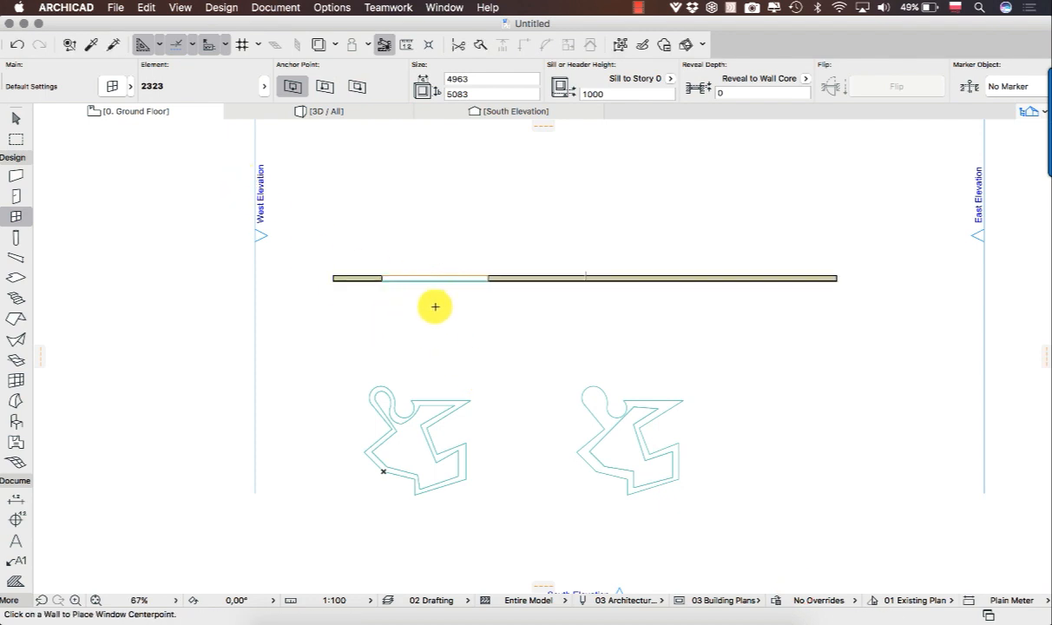
Step: Place window 000 from the Embedded Library in the eastern part of the wall
double_click(15, 216)
click(286, 380)
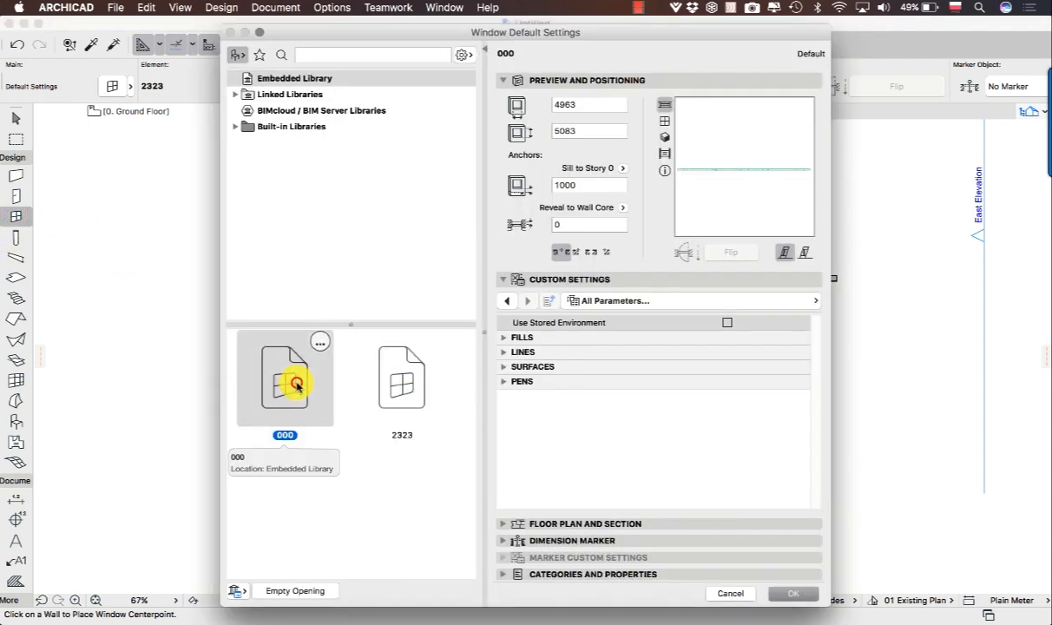
click(800, 595)
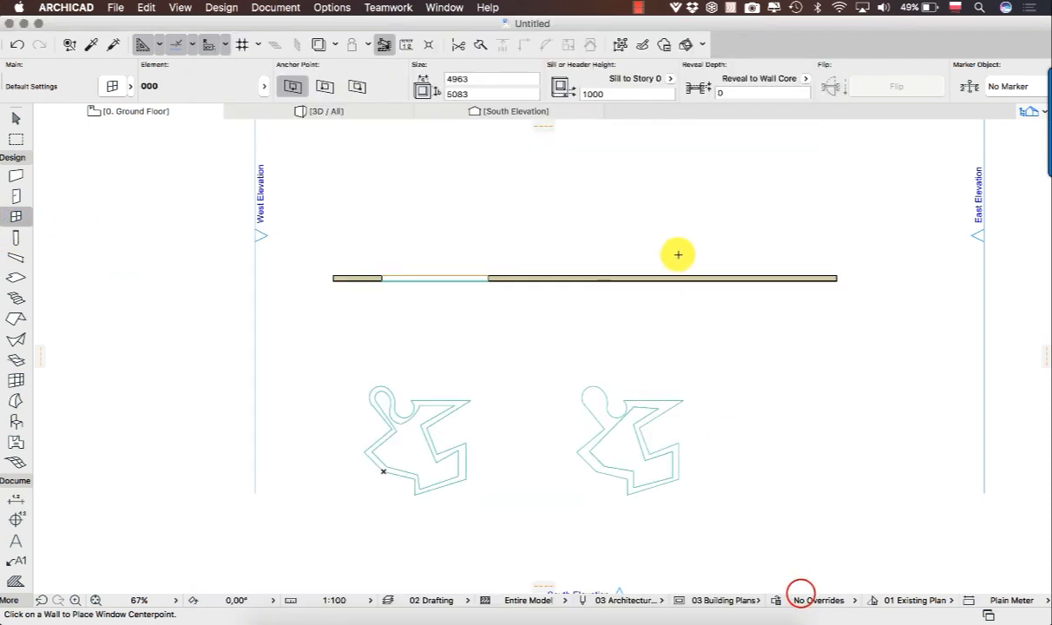
click(697, 280)
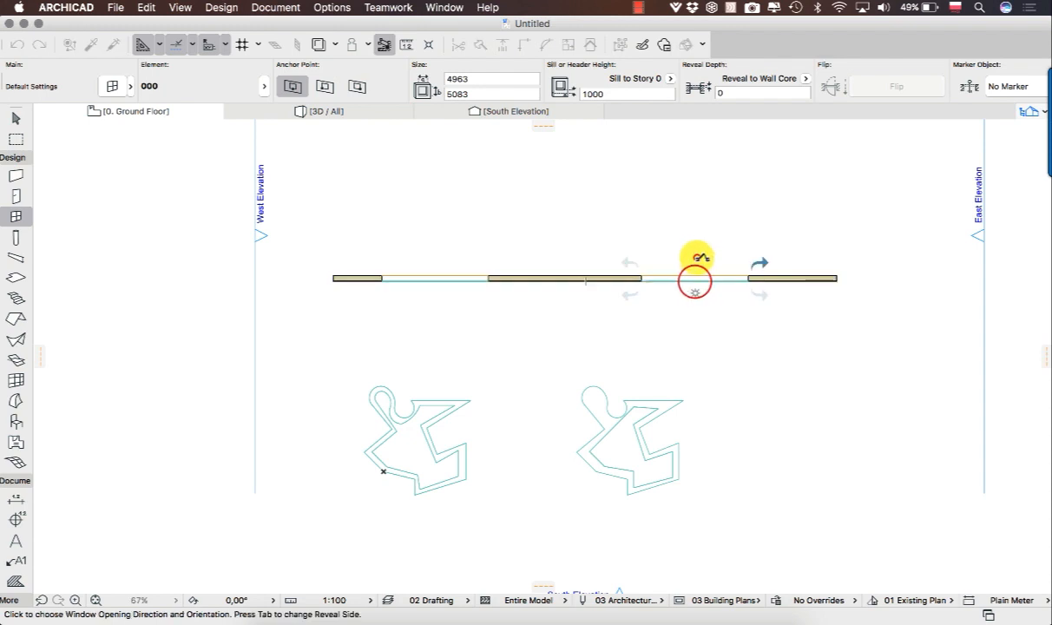
click(697, 258)
Step: Examine the wall in the 3D view and compare the openings cut by windows 2323 and 000
click(16, 118)
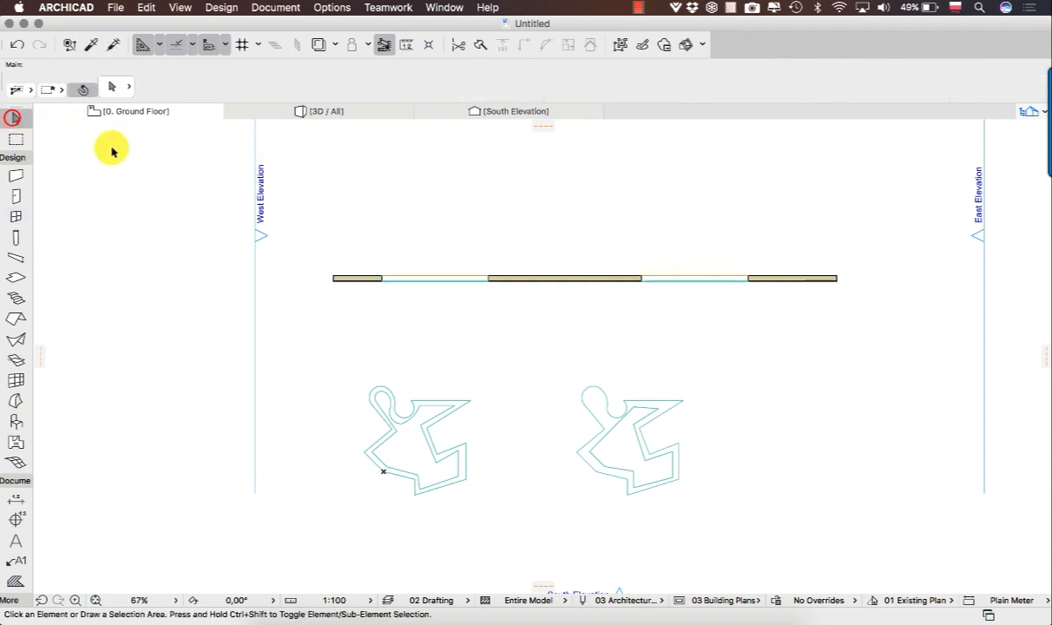
click(342, 278)
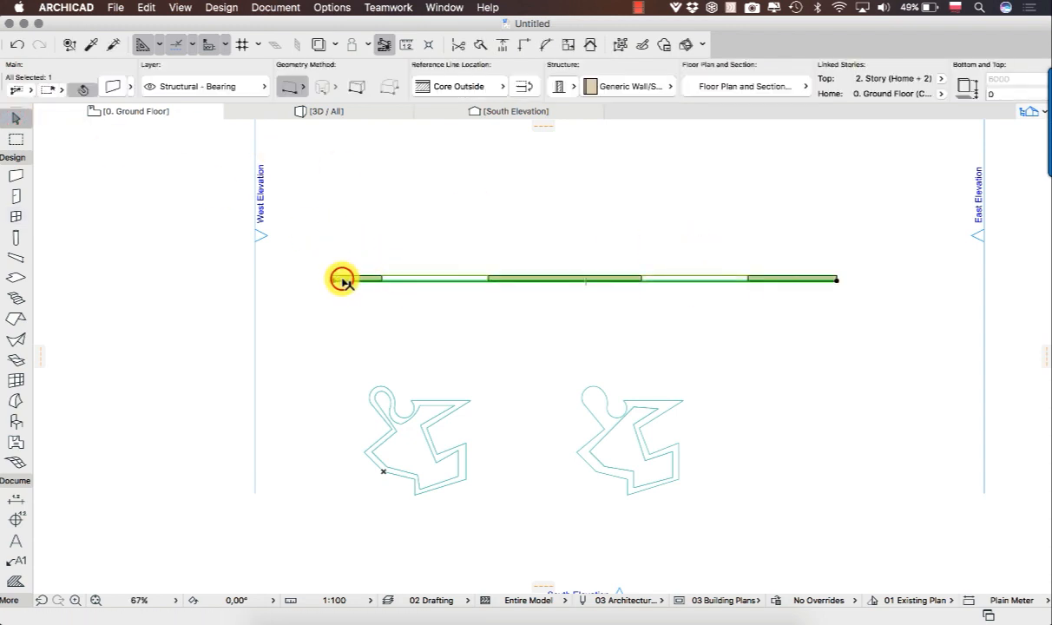
click(306, 111)
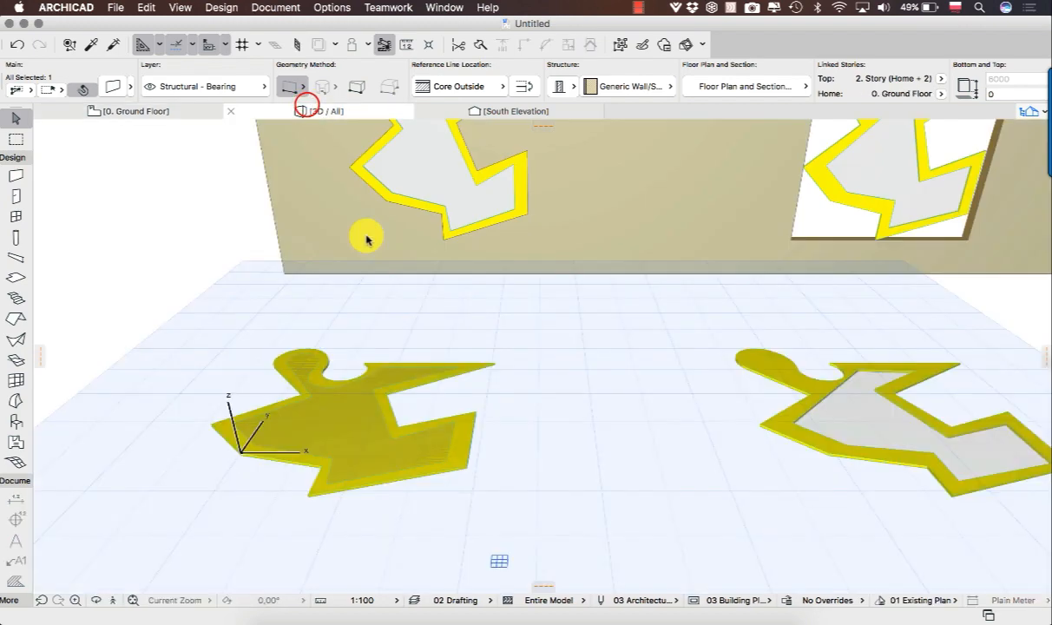
middle_drag(552, 273, 524, 338)
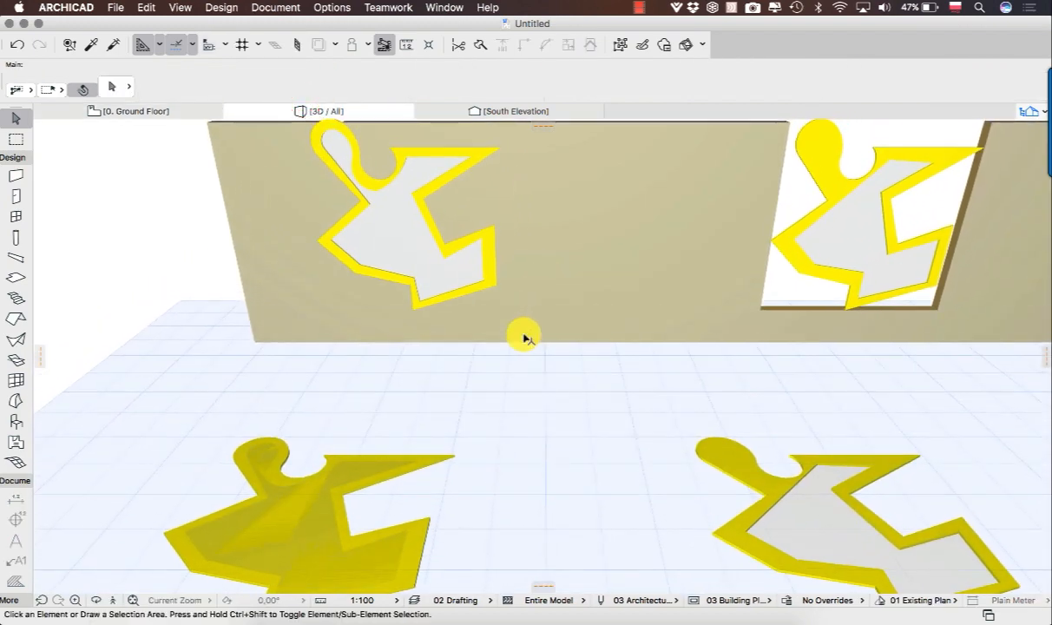
scroll(494, 341, down, 1)
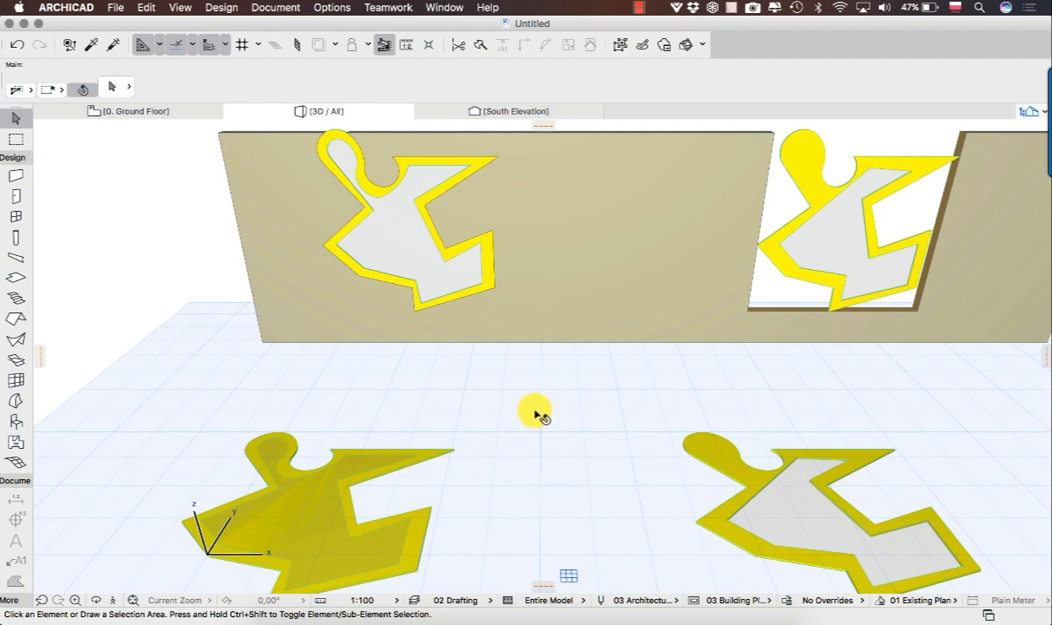
click(831, 513)
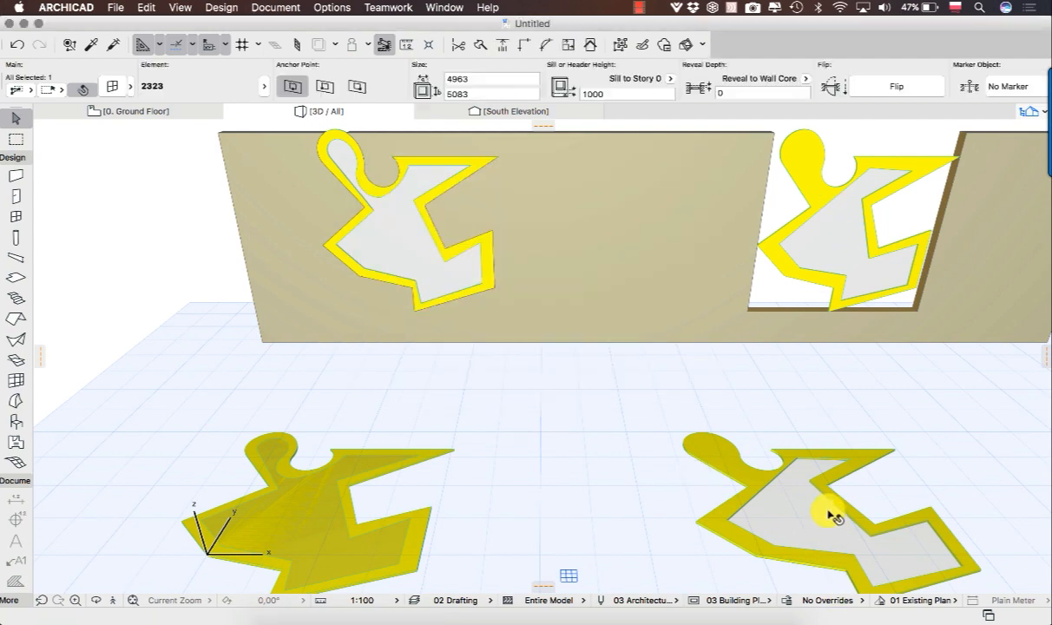
click(547, 462)
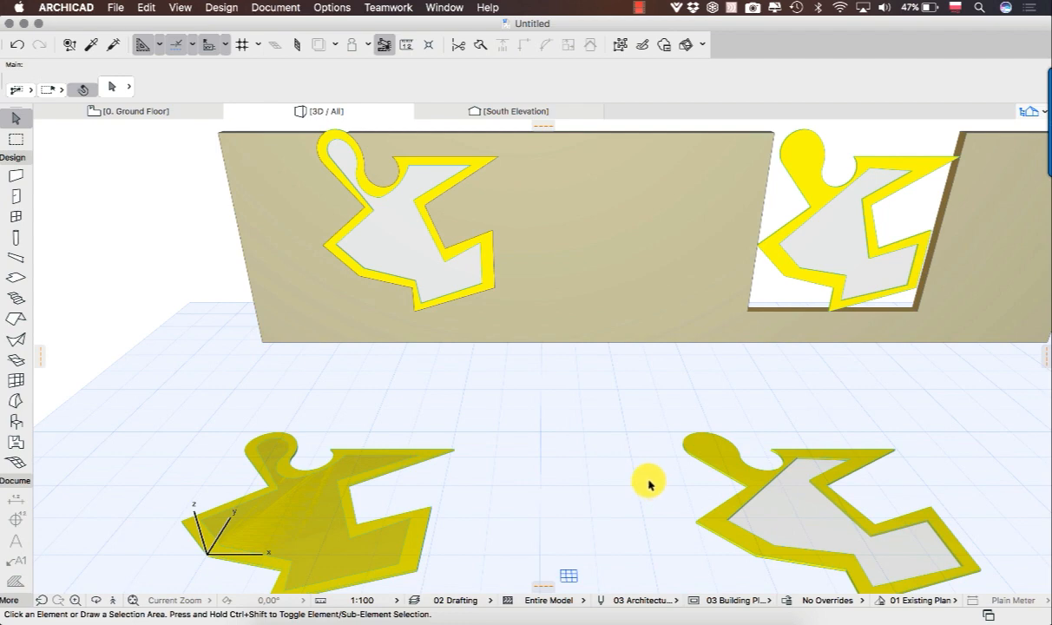
Step: Select the opening slab within the western slab assembly to inspect its outline, and deselect it
click(307, 518)
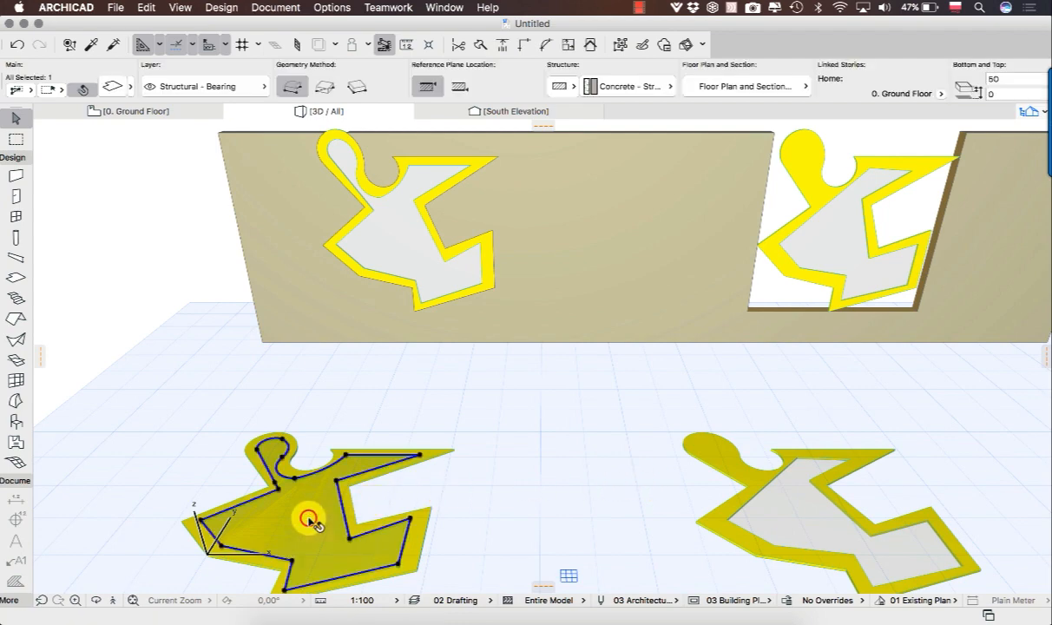
click(436, 486)
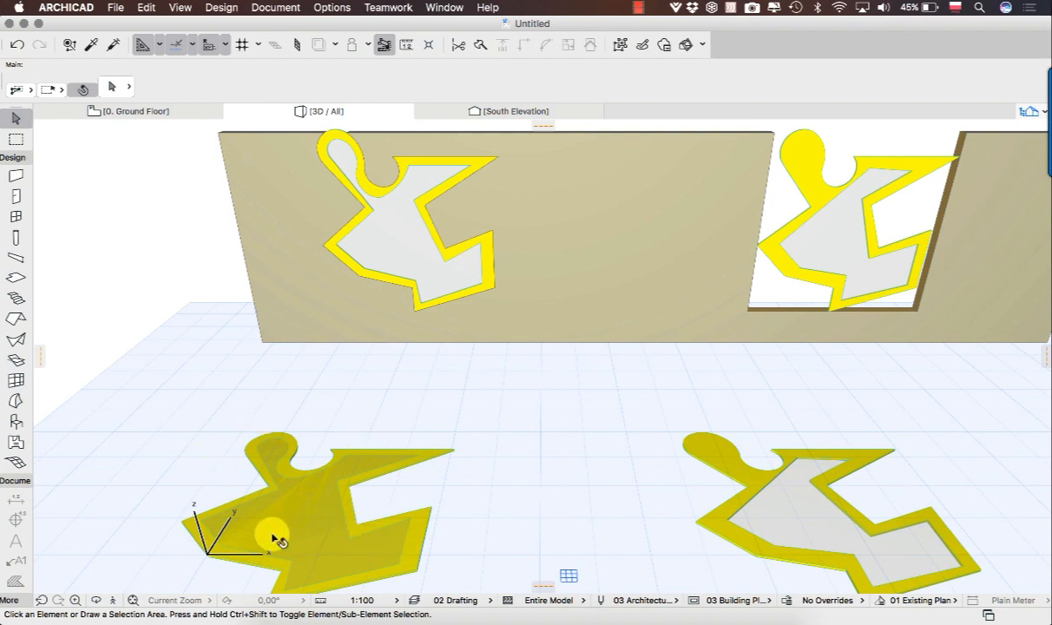
click(280, 519)
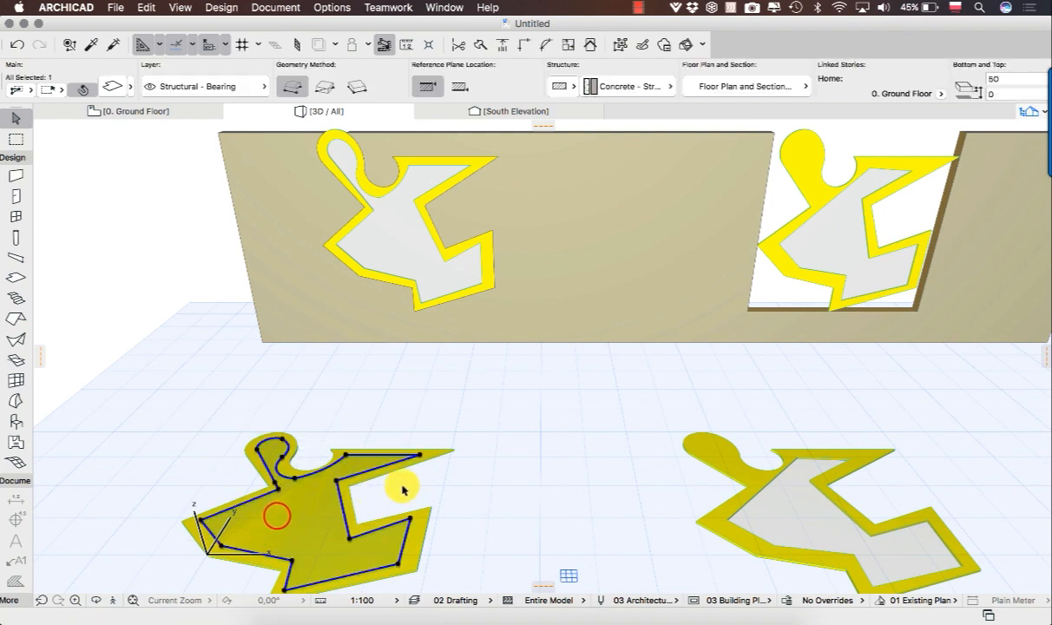
click(434, 487)
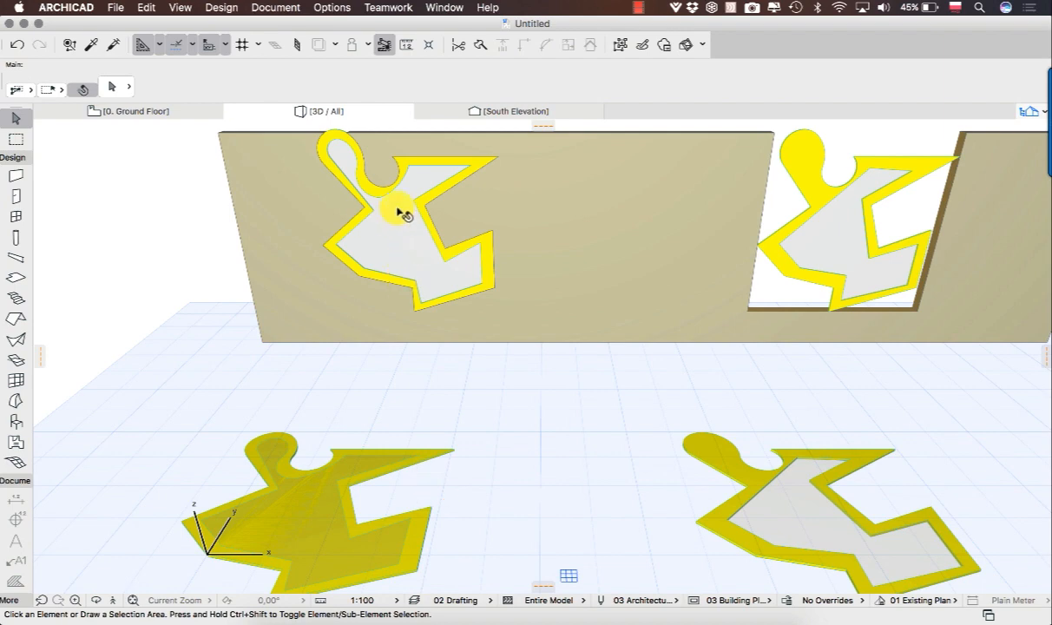
Step: Inspect window 2323 in the wall and the western slab assembly on the ground, leaving both deselected
click(410, 234)
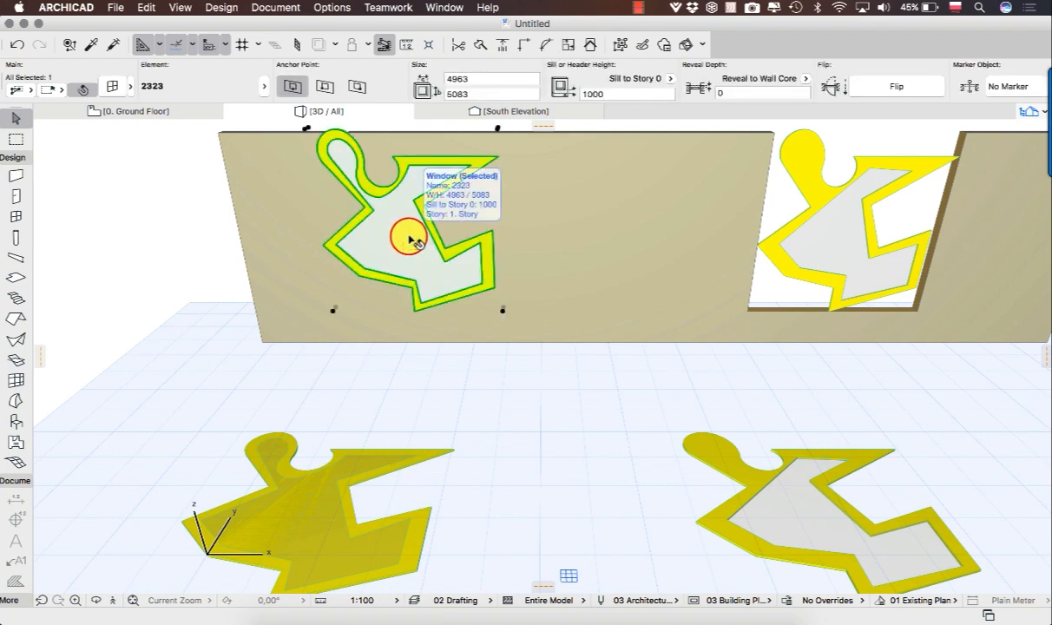
click(520, 417)
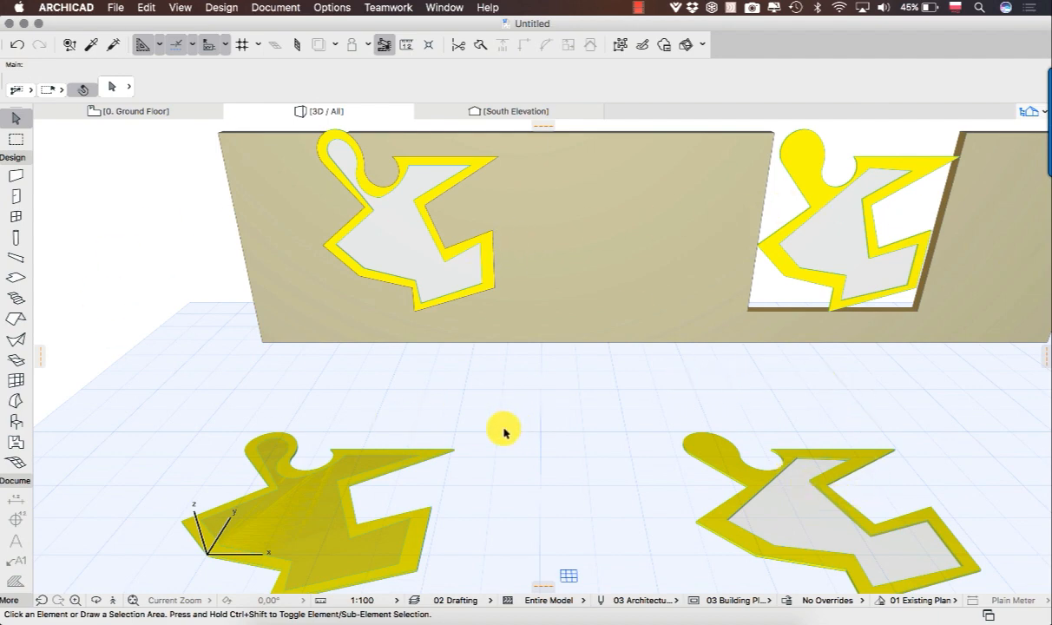
click(347, 460)
click(571, 494)
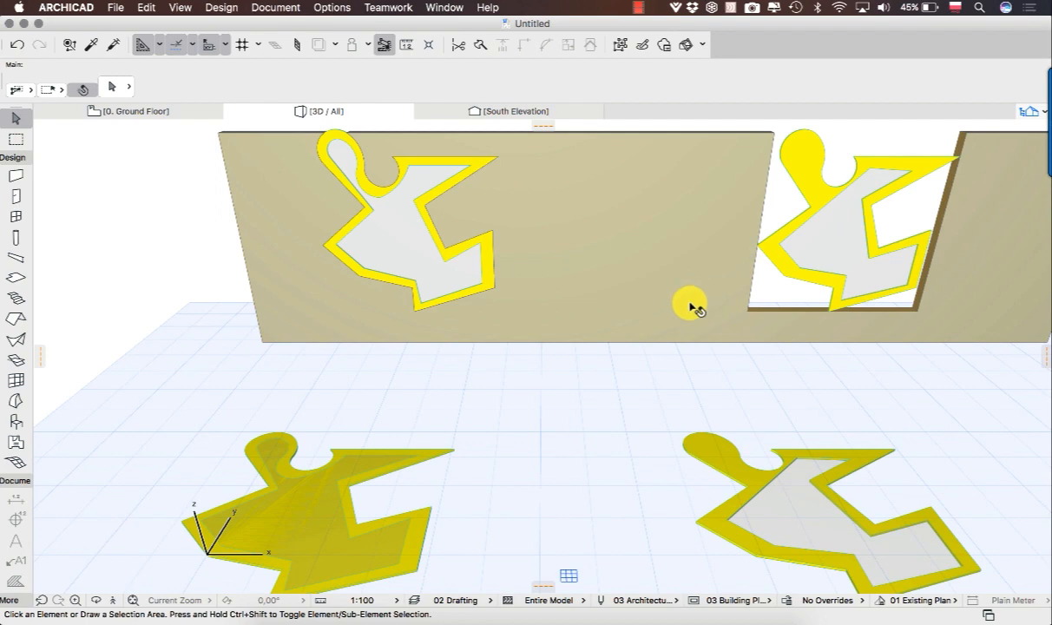
shift+middle_drag(673, 434, 611, 404)
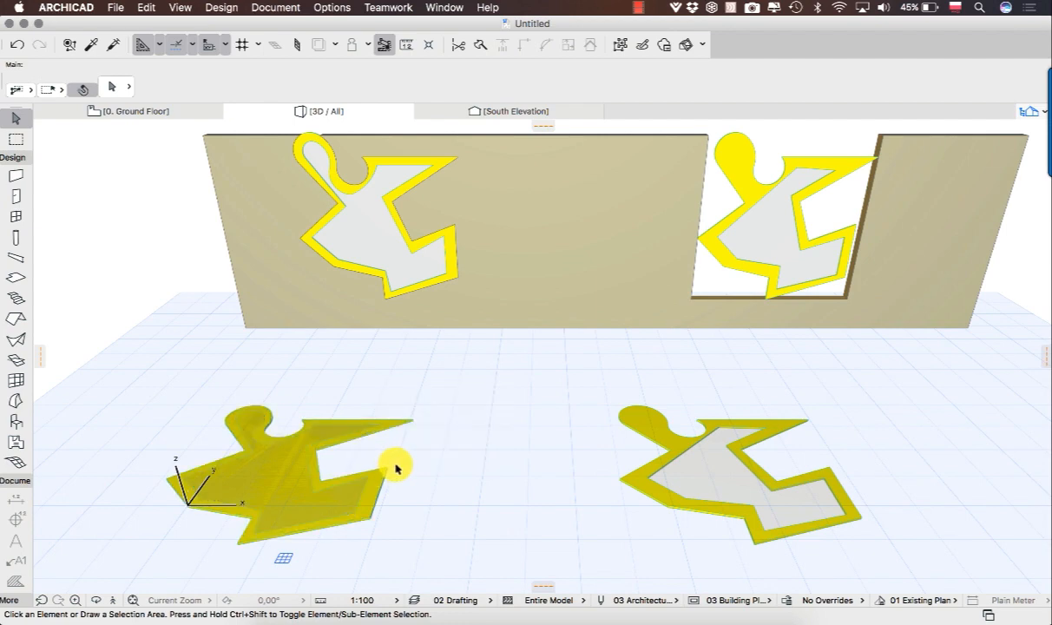
Step: Select all three slabs of the western assembly and bring up the library part types for saving the selection
click(265, 470)
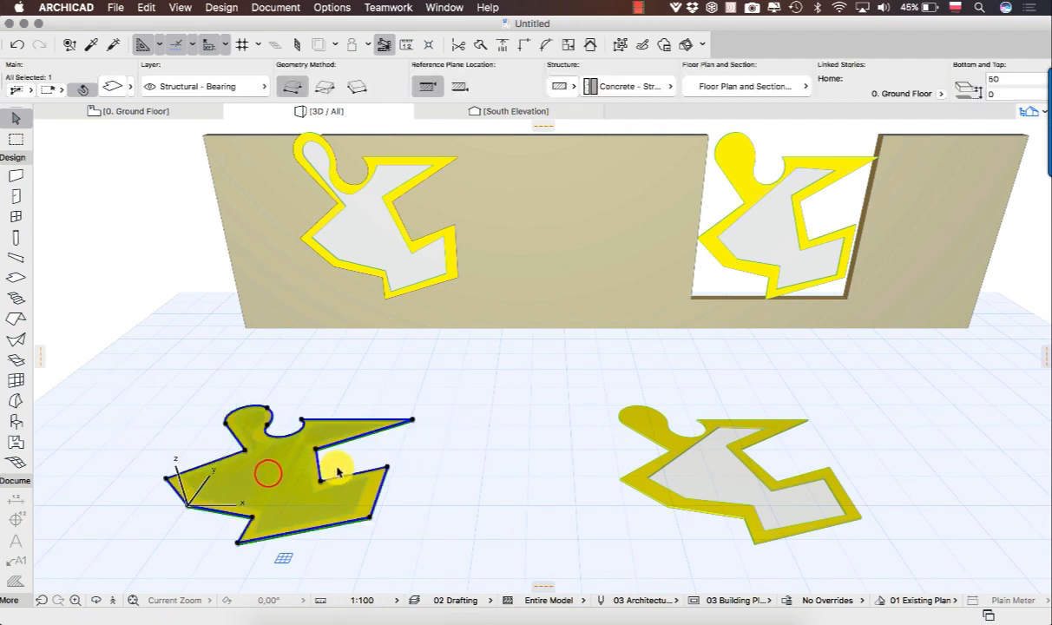
click(479, 456)
click(424, 544)
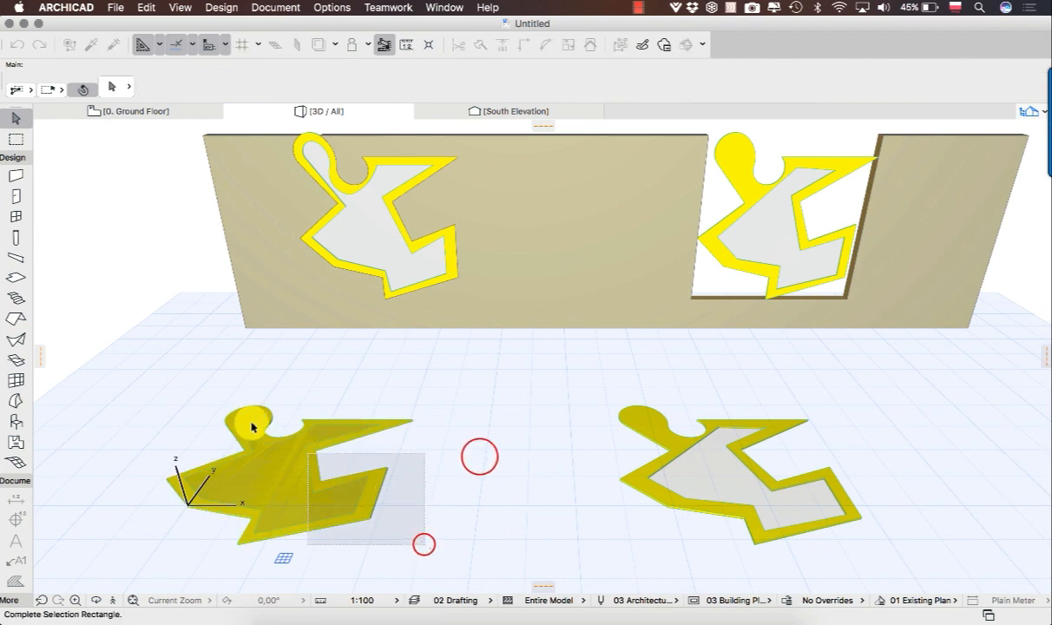
click(122, 368)
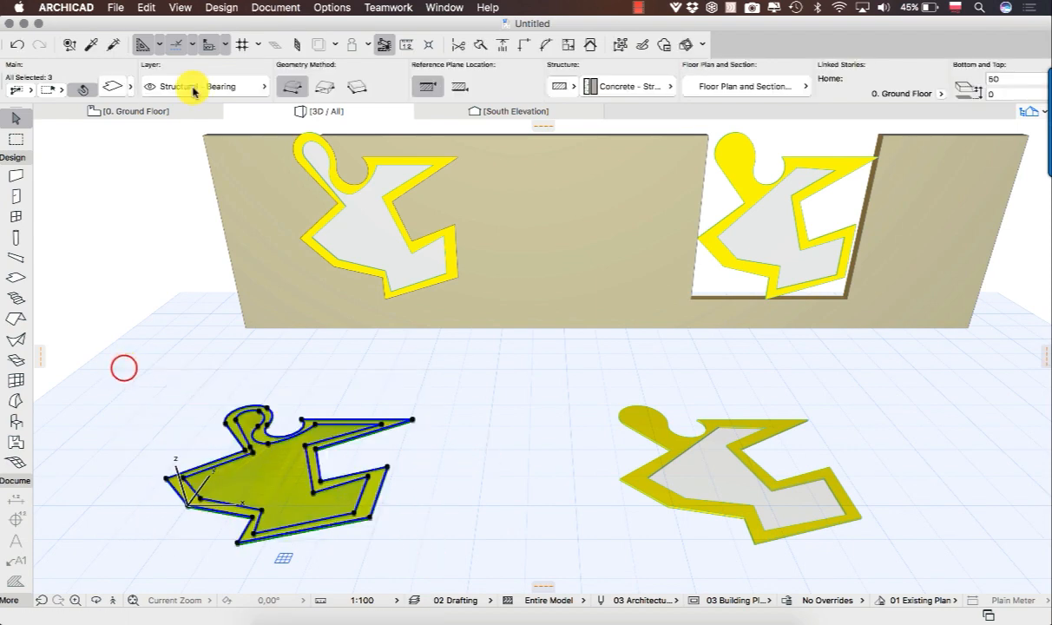
click(114, 11)
mouse_move(209, 223)
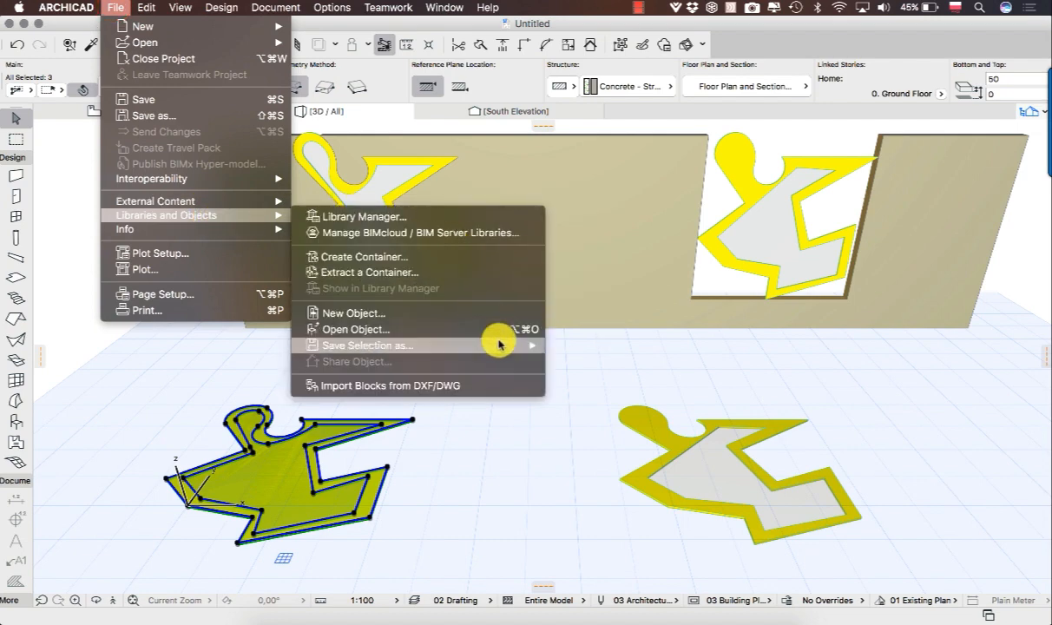
mouse_move(500, 346)
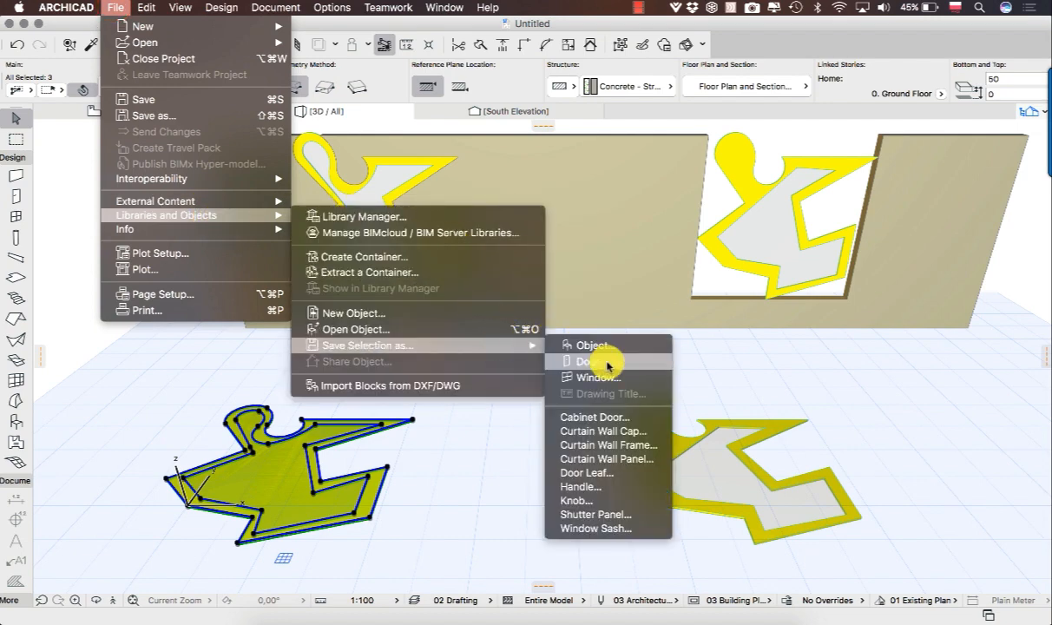